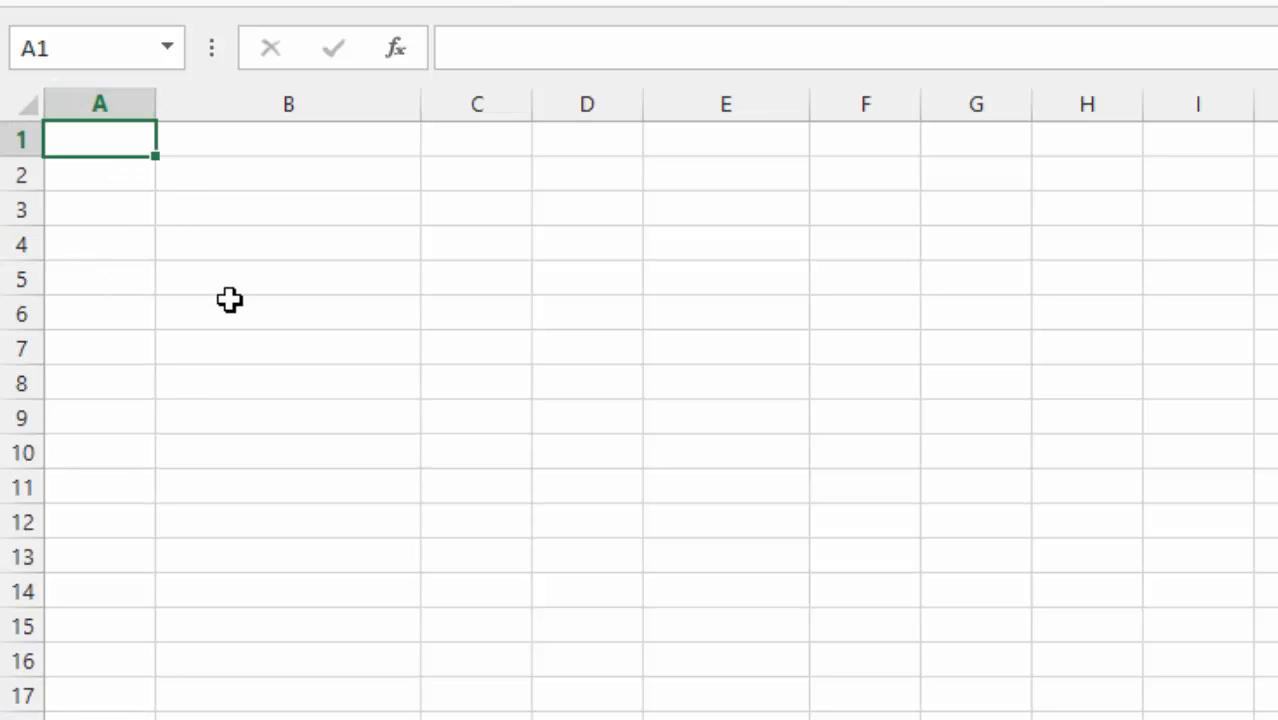
# Enter the label "Delta" in cell A1
pyautogui.keyDown('ctrl'); pyautogui.scroll(1, 231, 302); pyautogui.keyUp('ctrl')
pyautogui.keyDown('ctrl'); pyautogui.scroll(2, 231, 302); pyautogui.keyUp('ctrl')
pyautogui.click(117, 163)
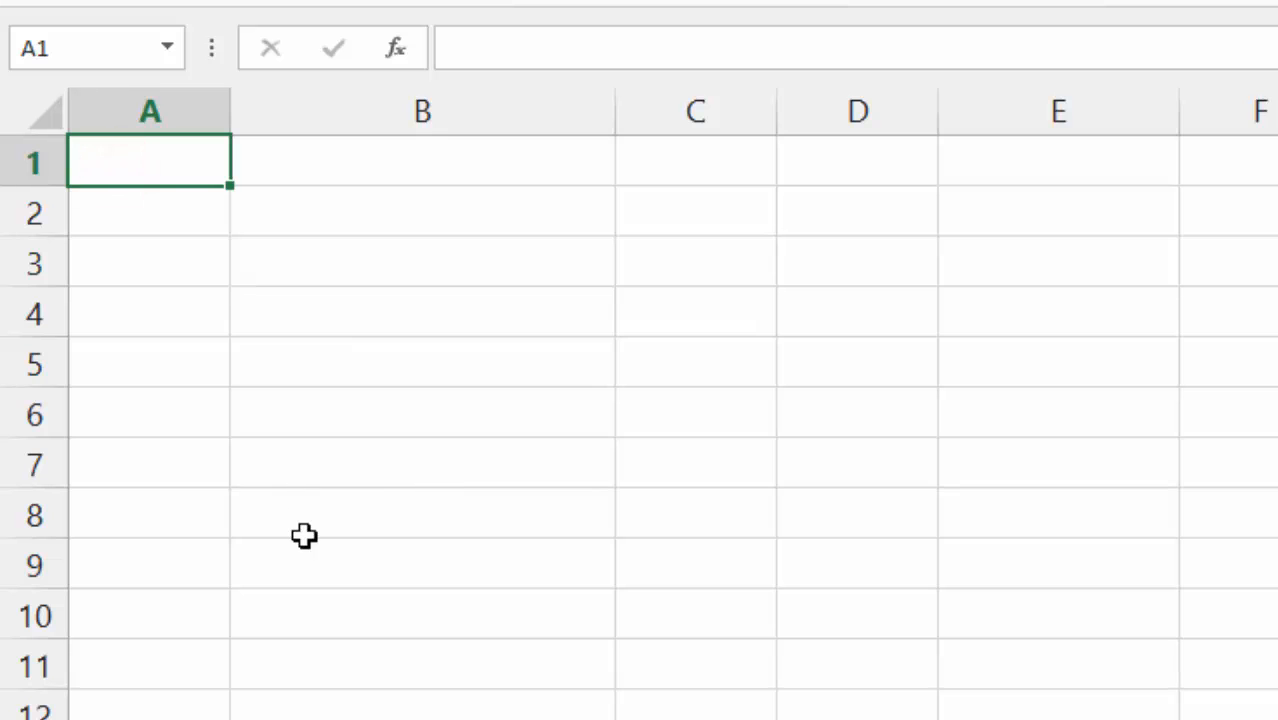
pyautogui.write('Desta')
pyautogui.press('BackSpace')
pyautogui.press('BackSpace')
pyautogui.press('BackSpace')
pyautogui.write('lta')
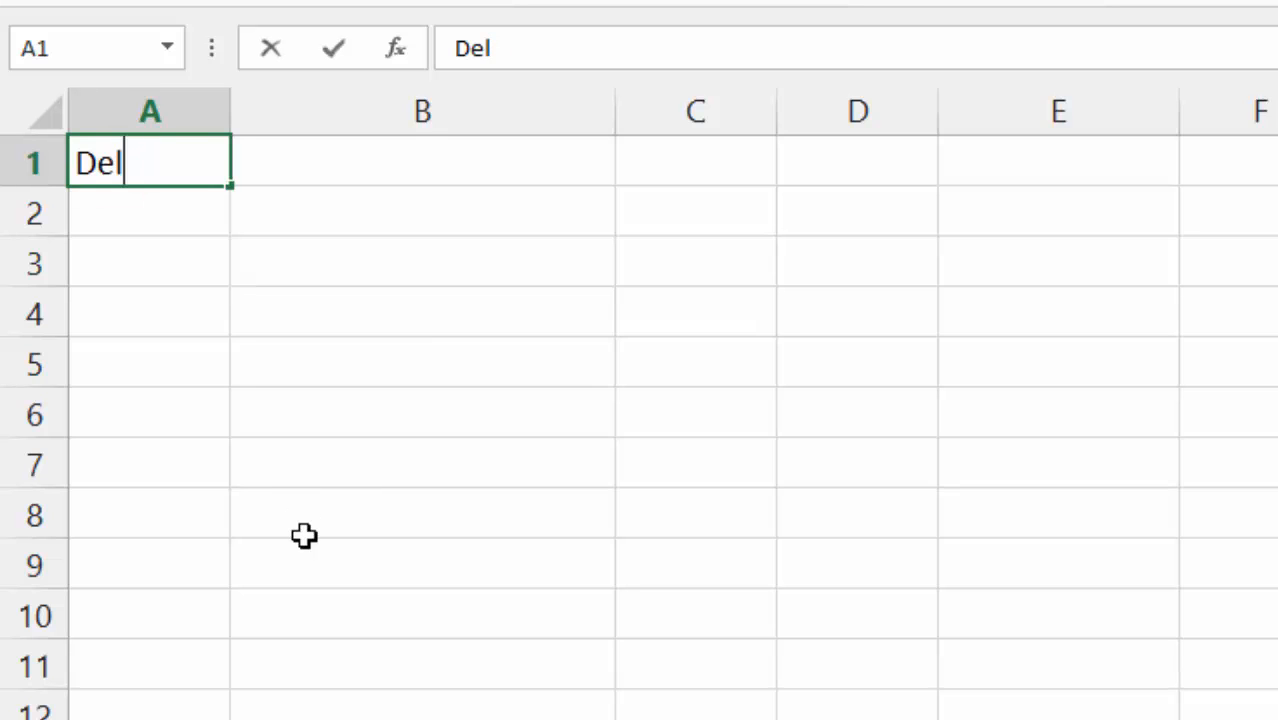
pyautogui.press('Return')
# Enter the root labels x' in cell A3 and x'' in cell A5
pyautogui.press('Return')
pyautogui.write("x'")
pyautogui.press('Return')
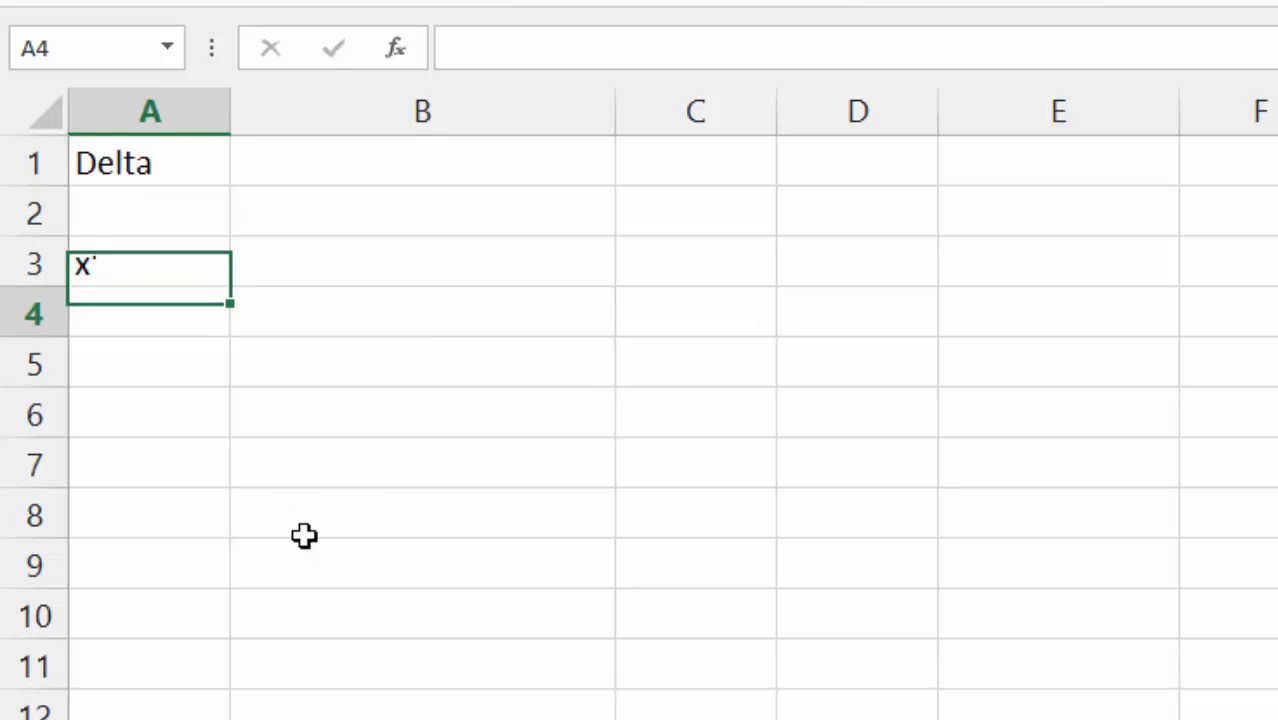
pyautogui.press('Return')
pyautogui.write("x''")
pyautogui.press('Up')
# Enter the discriminant formula as the text "b2 - 4 * a * c" in cell B1, beside the Delta label
pyautogui.press('Up')
pyautogui.press('Up')
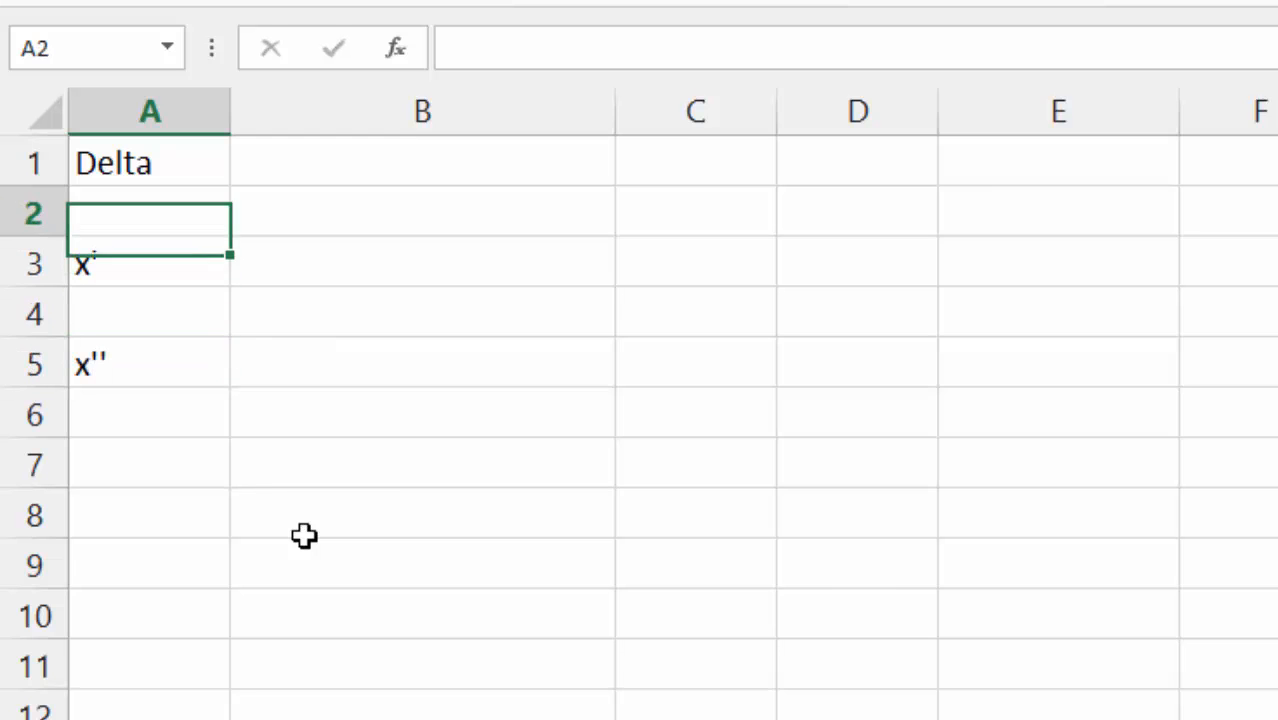
pyautogui.press('Up')
pyautogui.press('Right')
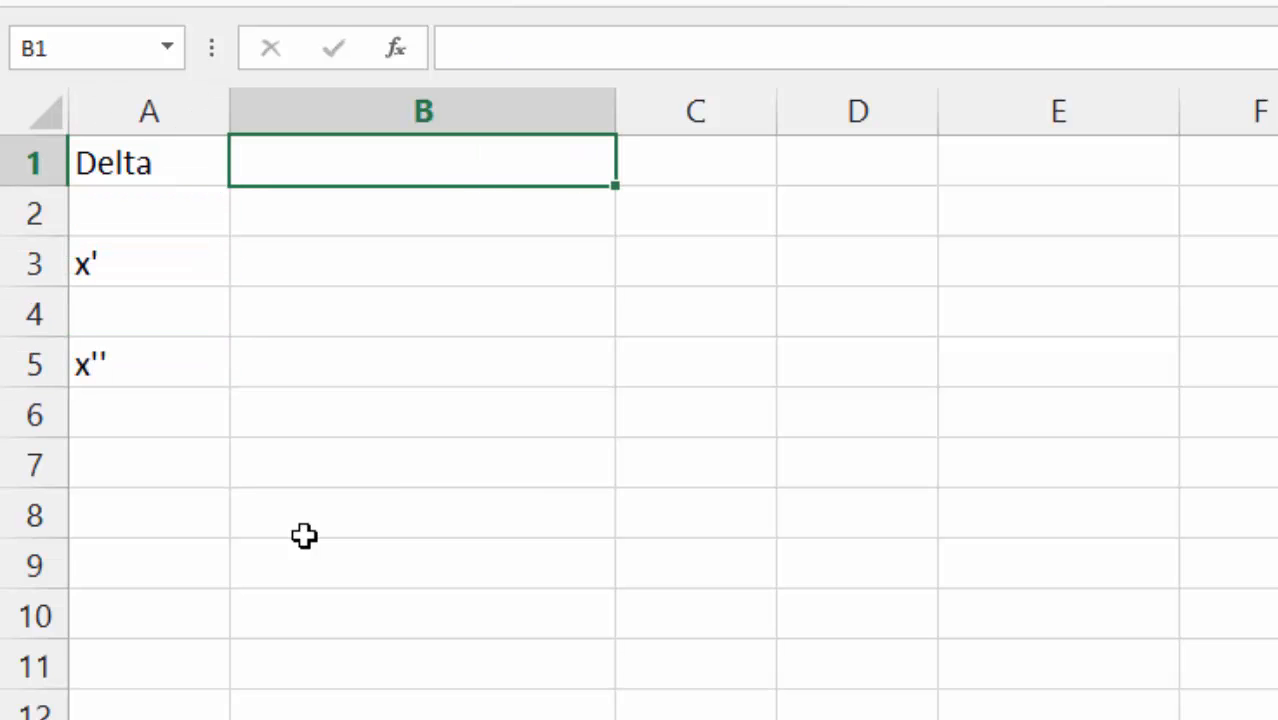
pyautogui.write("'b")
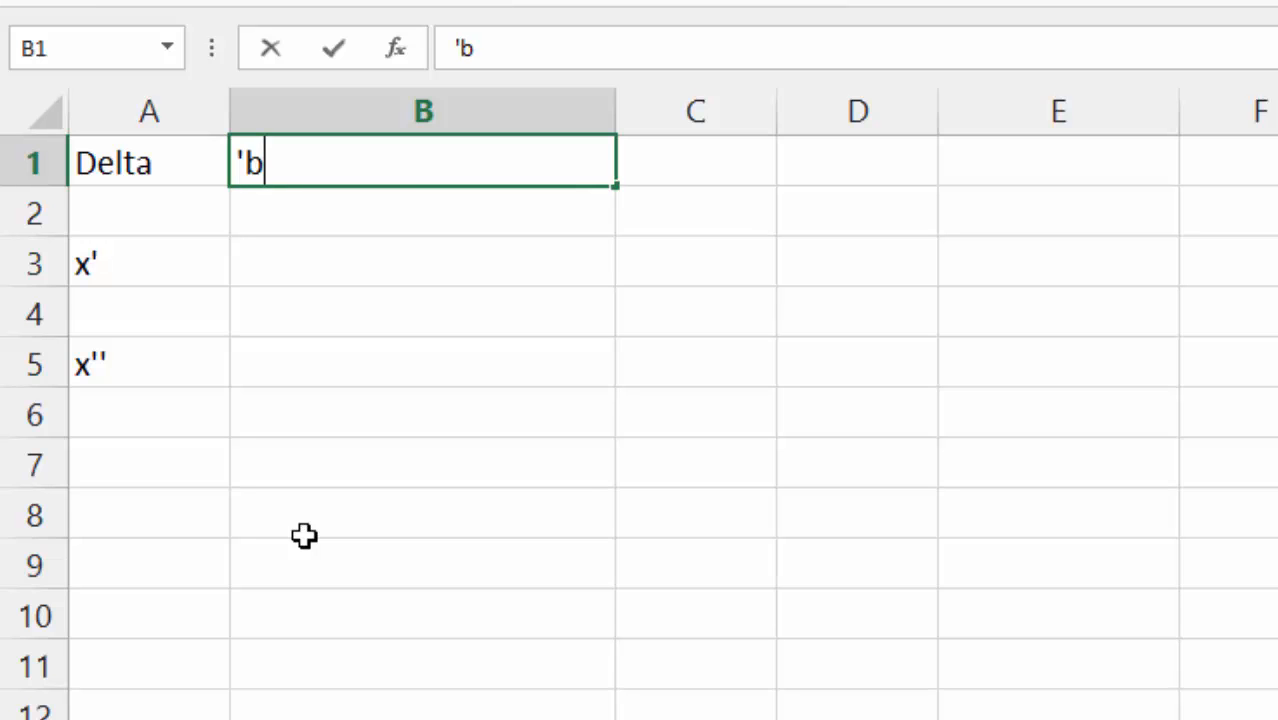
pyautogui.write('2 - 4')
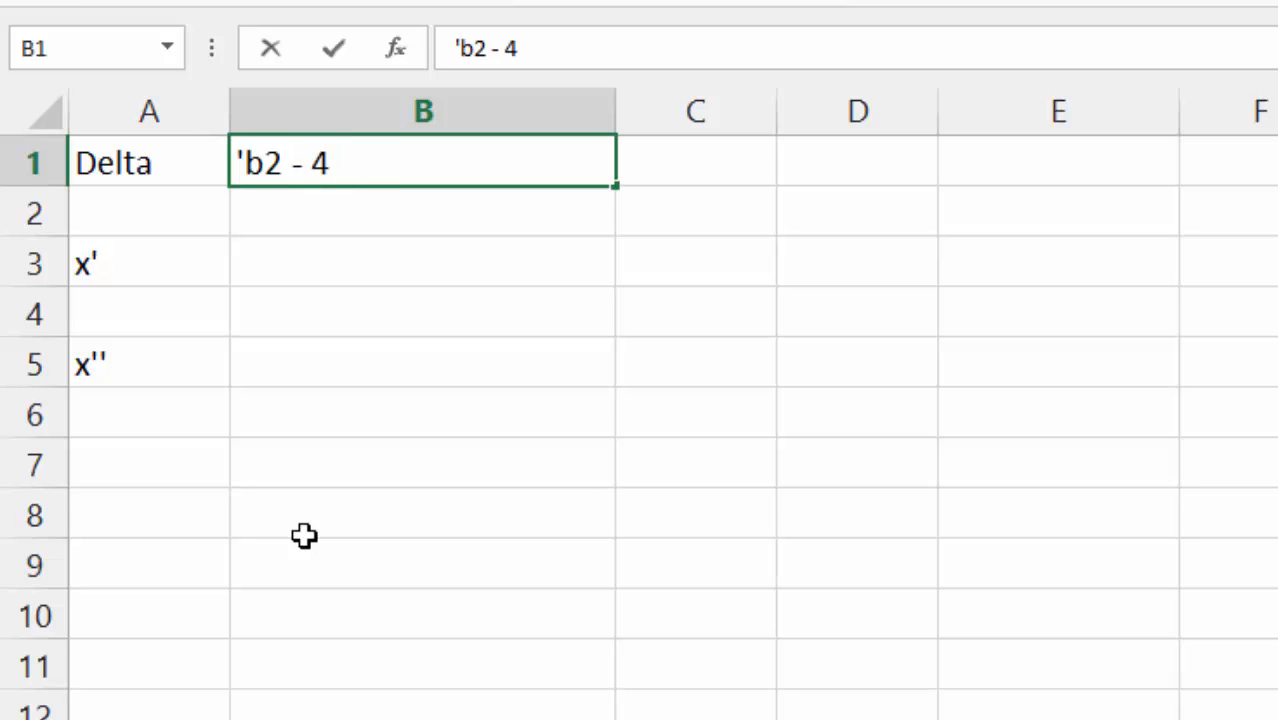
pyautogui.write(' * a * c')
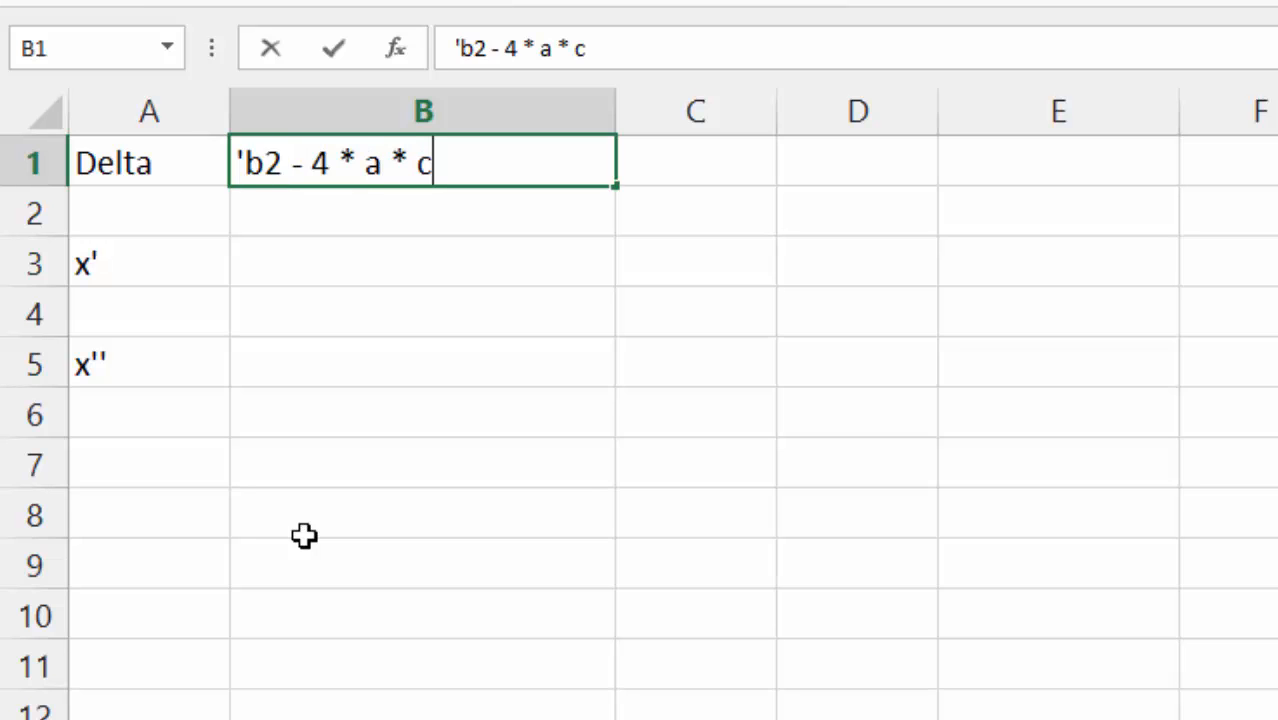
pyautogui.press('Return')
pyautogui.press('Up')
pyautogui.press('Down')
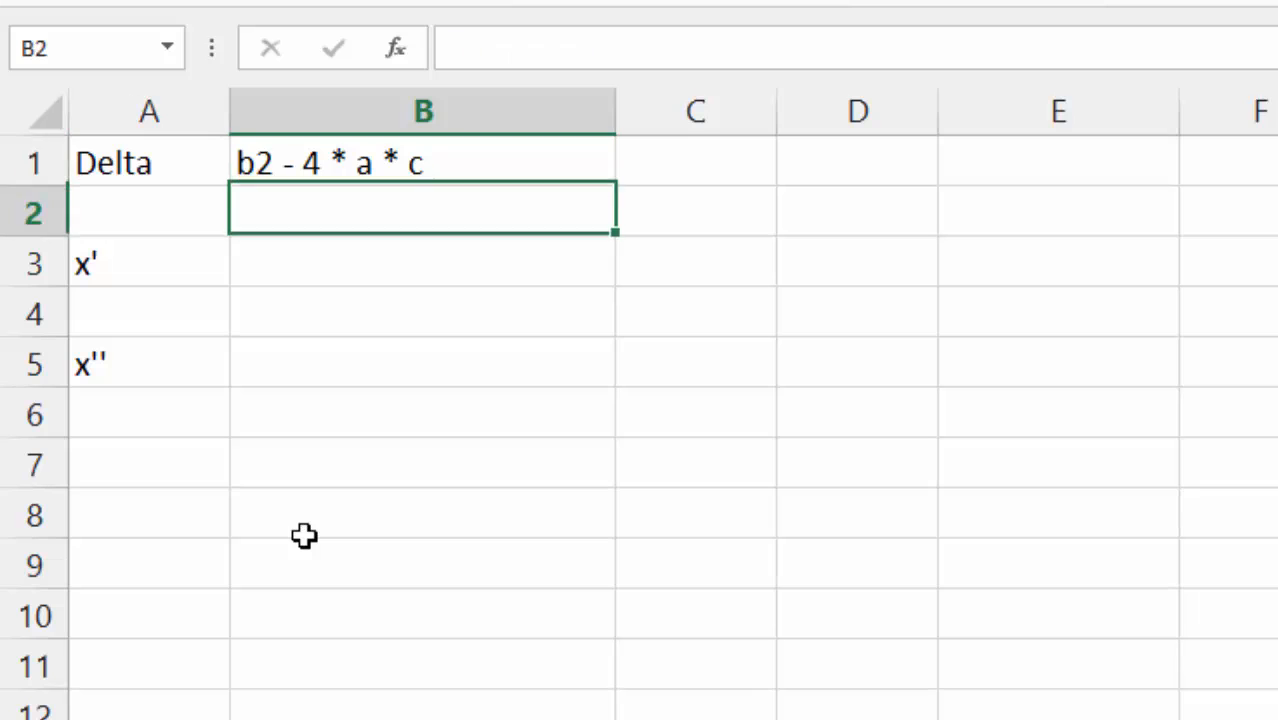
pyautogui.press('Up')
pyautogui.press('Down')
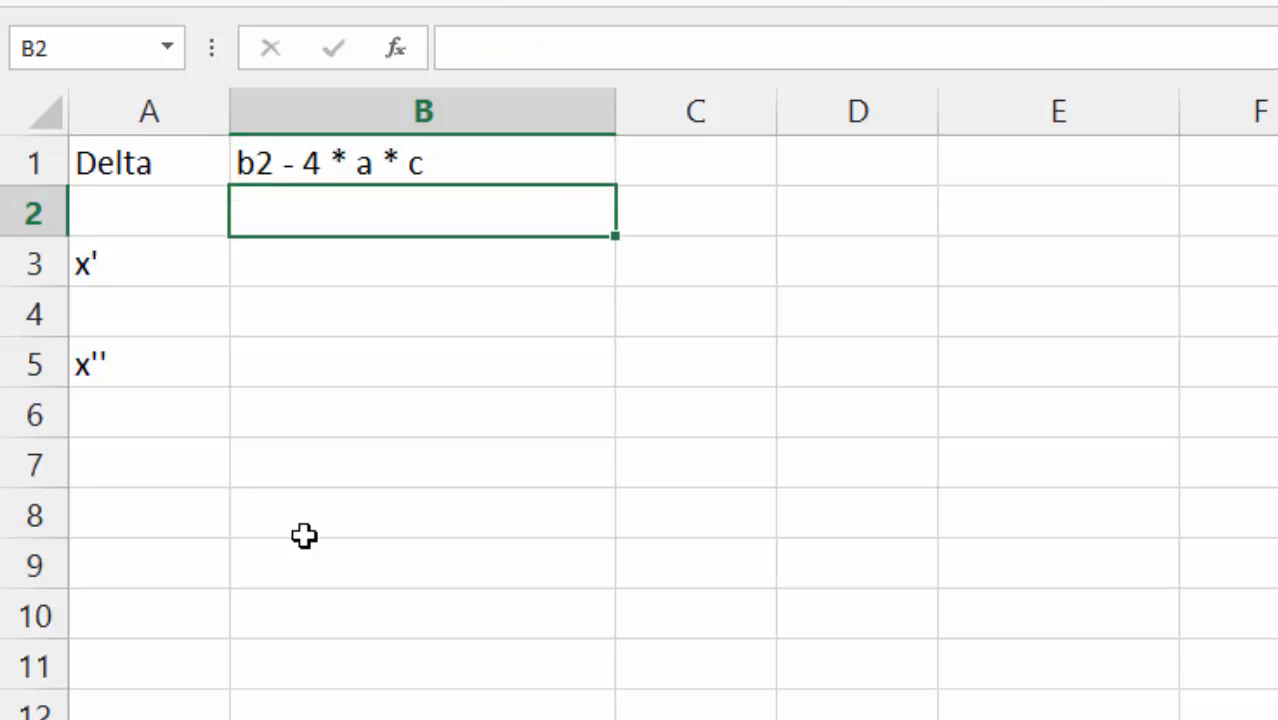
# Enter the first root's formula as the text "(-b+Raiz(Delta))/2 * a" in cell B3
pyautogui.press('Down')
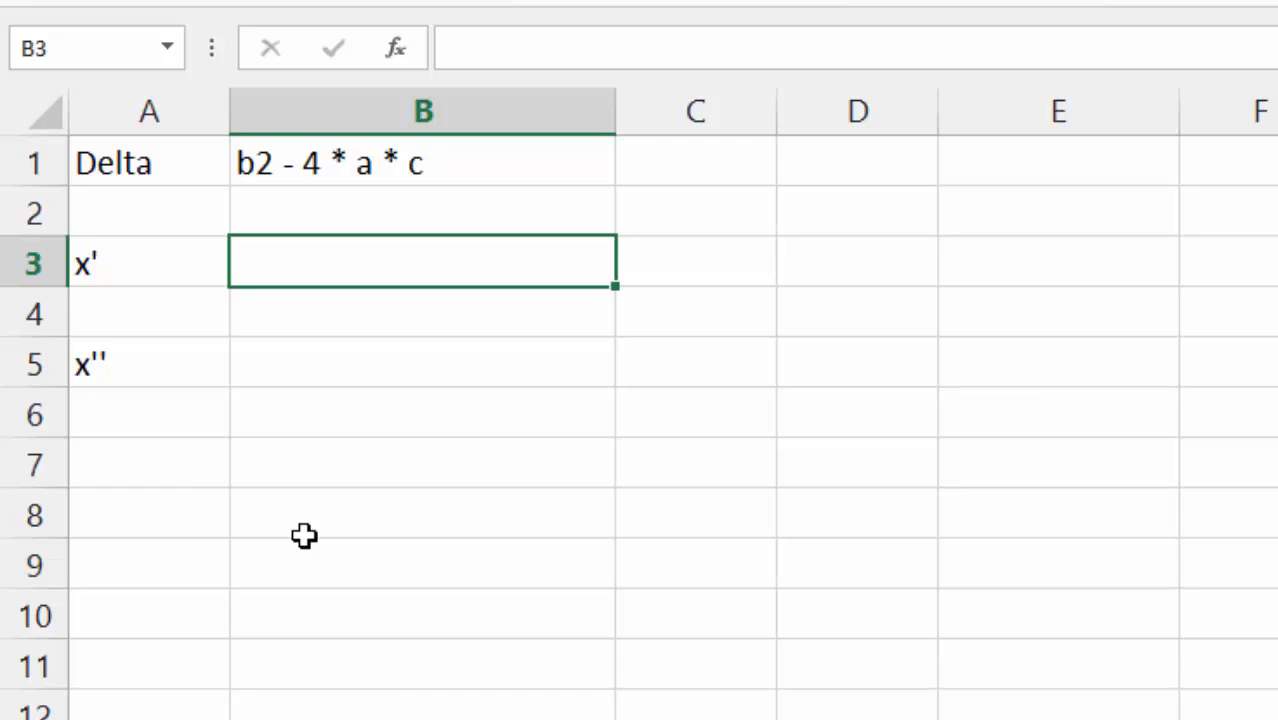
pyautogui.write('(-b')
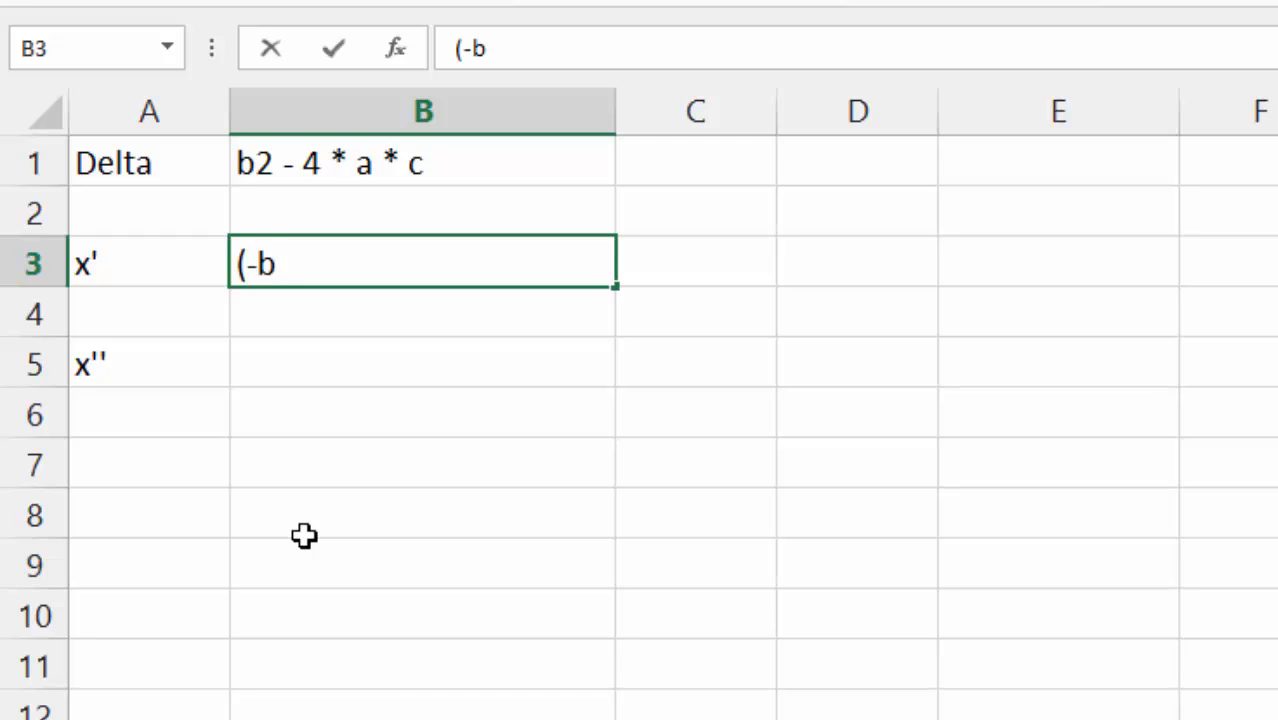
pyautogui.write('+Raiz(')
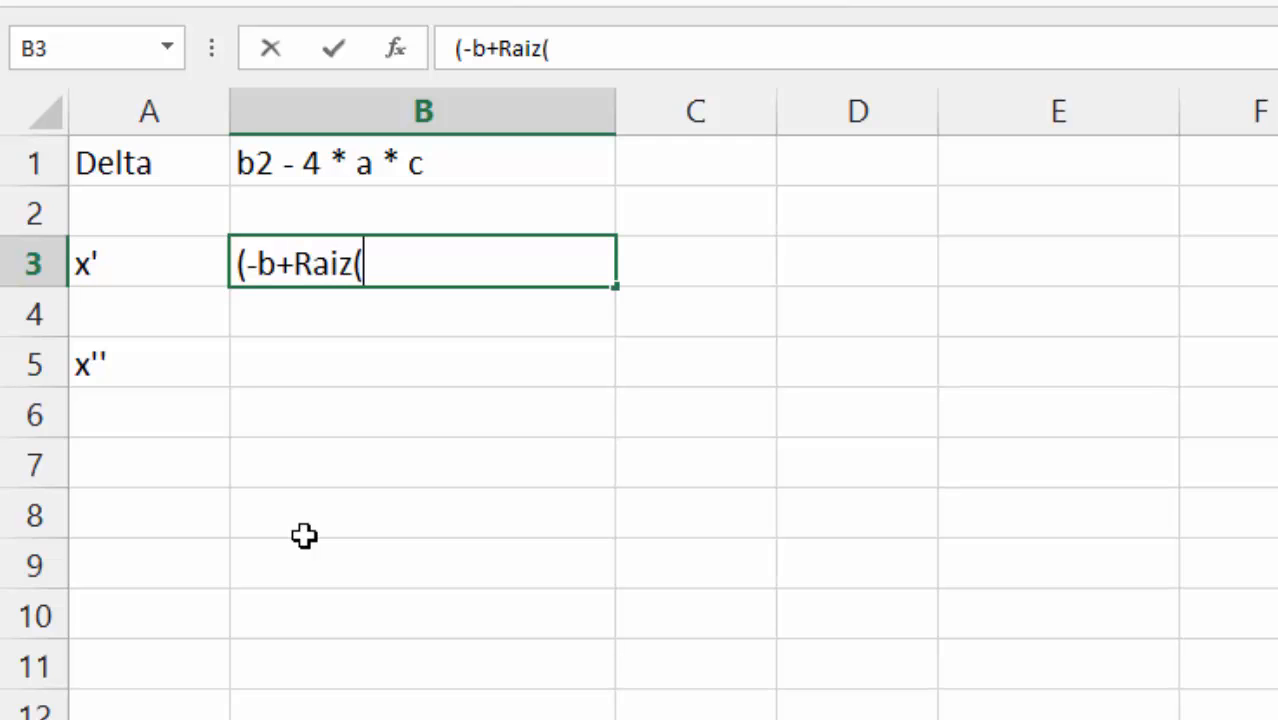
pyautogui.write('Delta))')
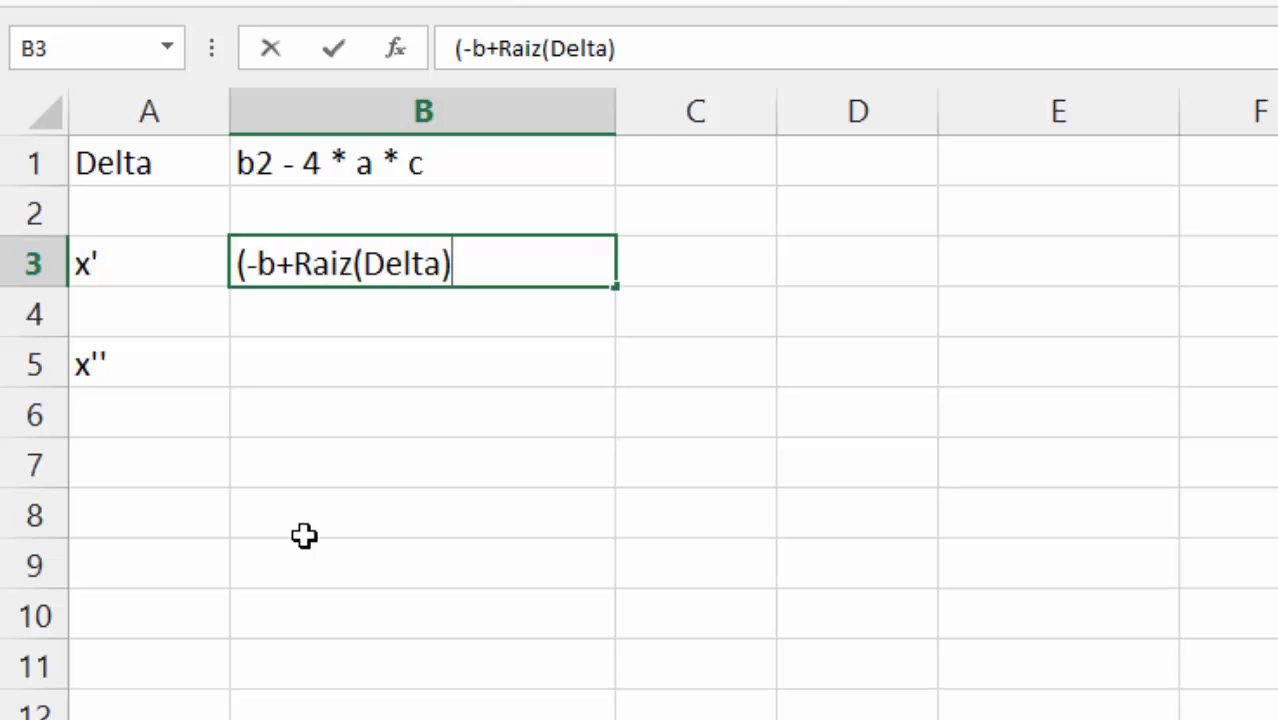
pyautogui.write('/2')
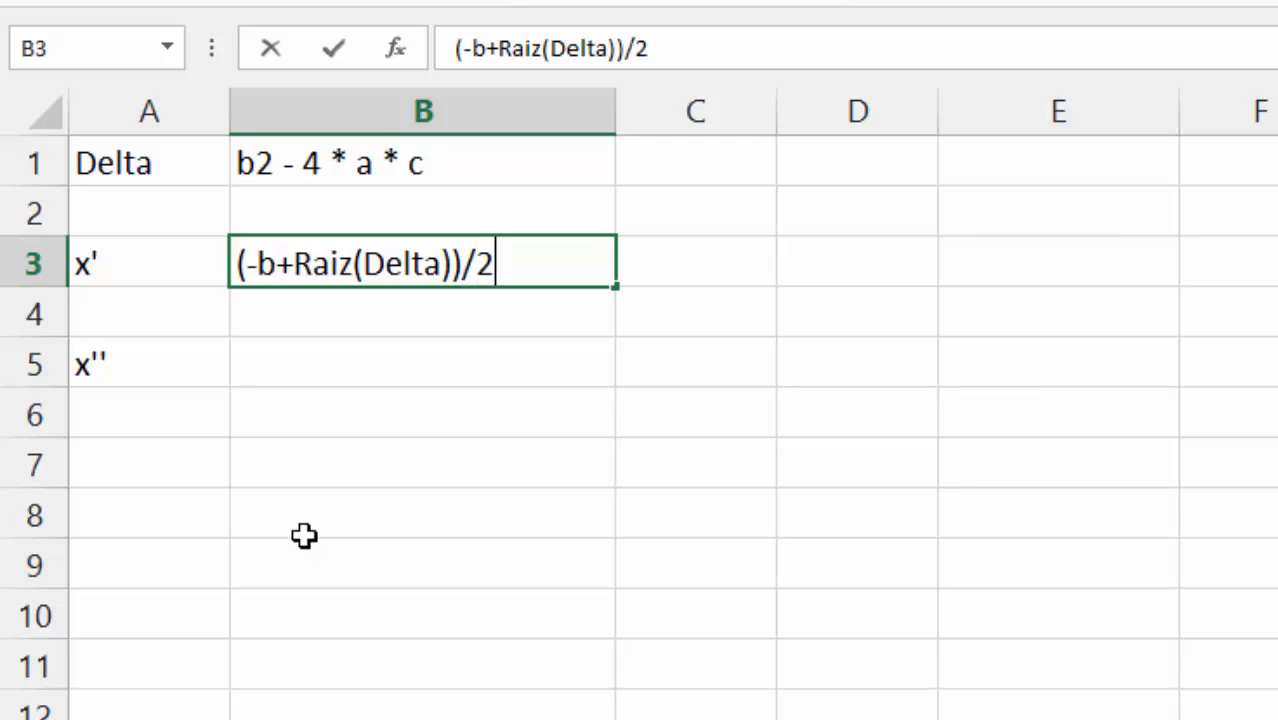
pyautogui.write(' * a')
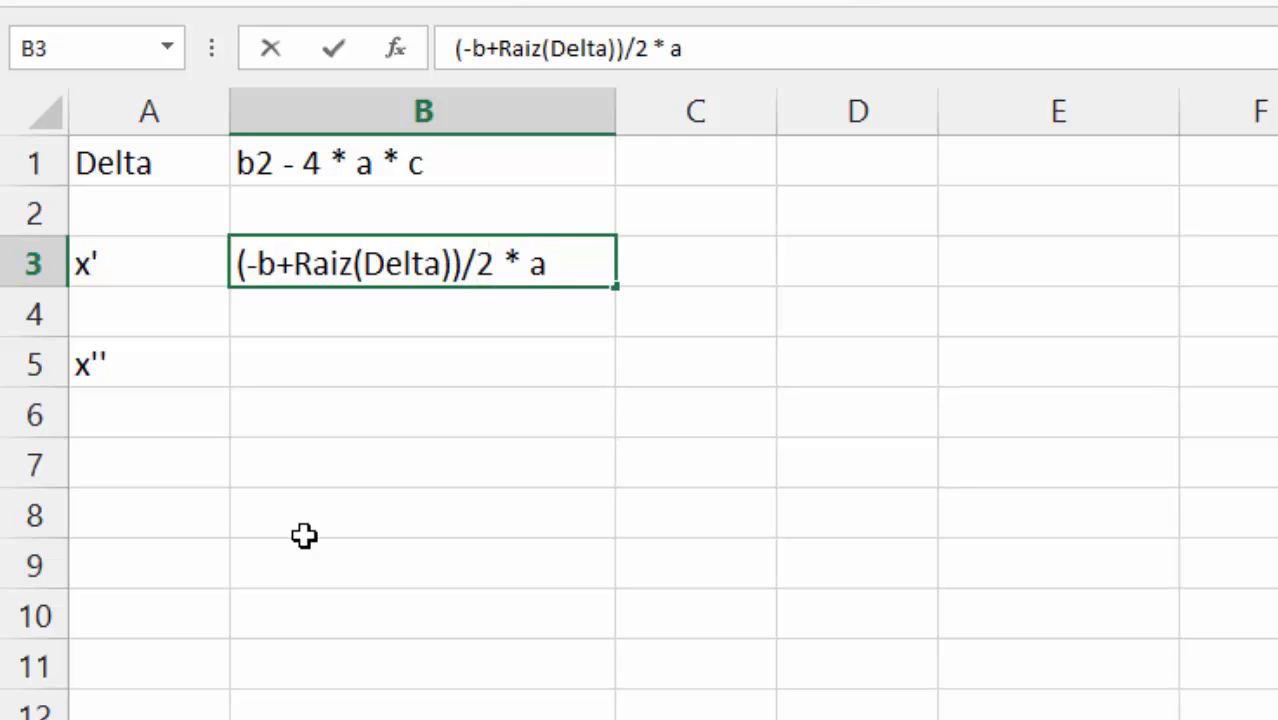
pyautogui.press('Return')
# Copy the x' formula text from cell B3 into cell B5
pyautogui.press('Up')
pyautogui.hotkey('ctrl', 'c')
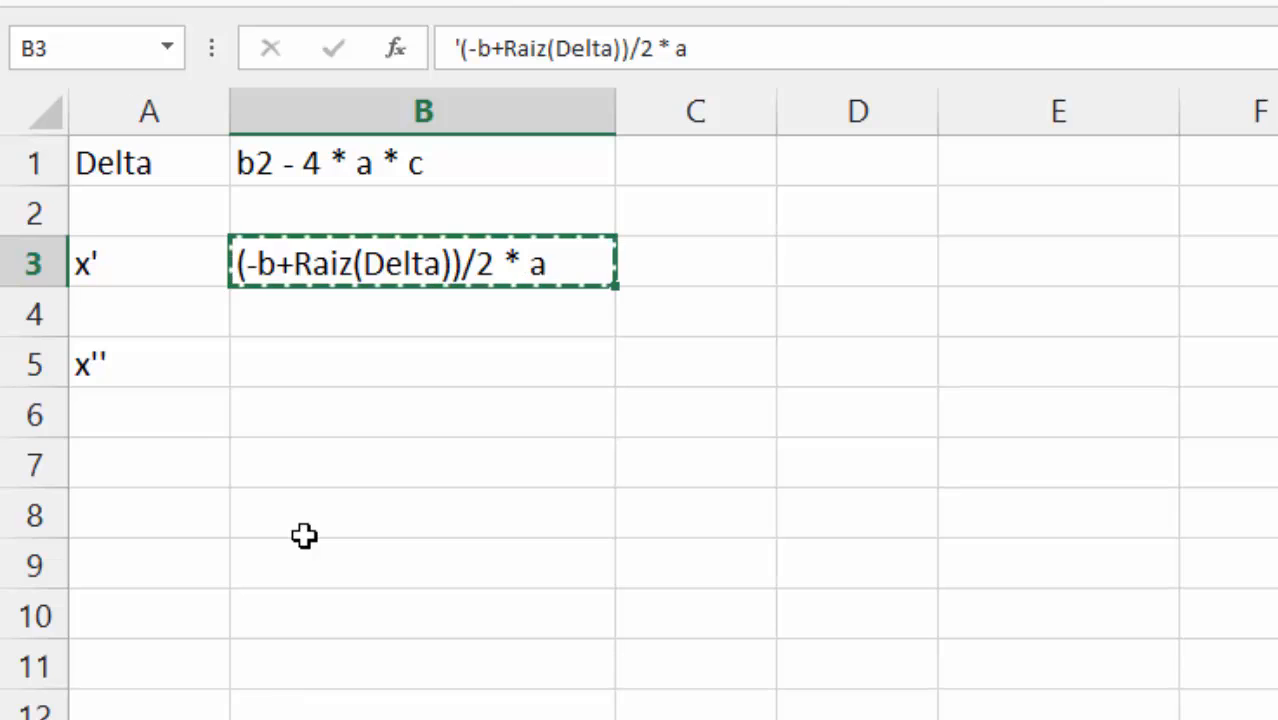
pyautogui.press('Down')
pyautogui.press('Down')
pyautogui.hotkey('ctrl', 'v')
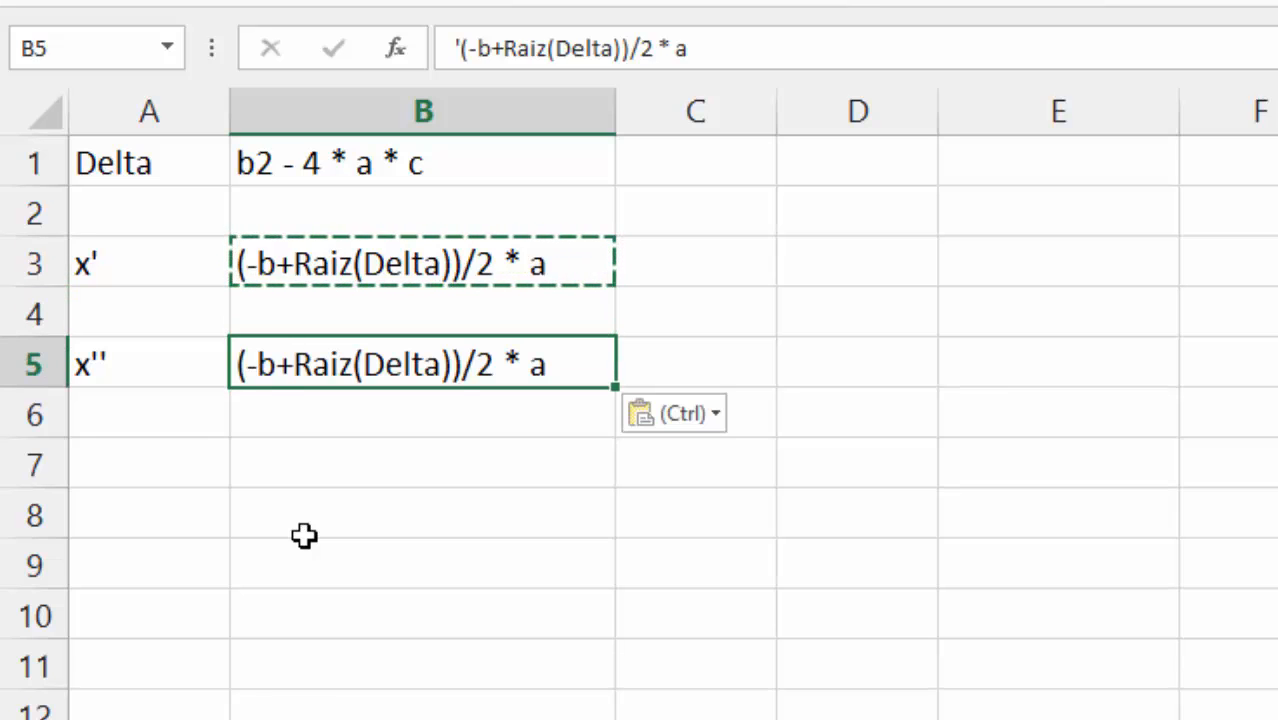
pyautogui.press('Left')
pyautogui.press('Right')
pyautogui.press('Left')
pyautogui.press('Right')
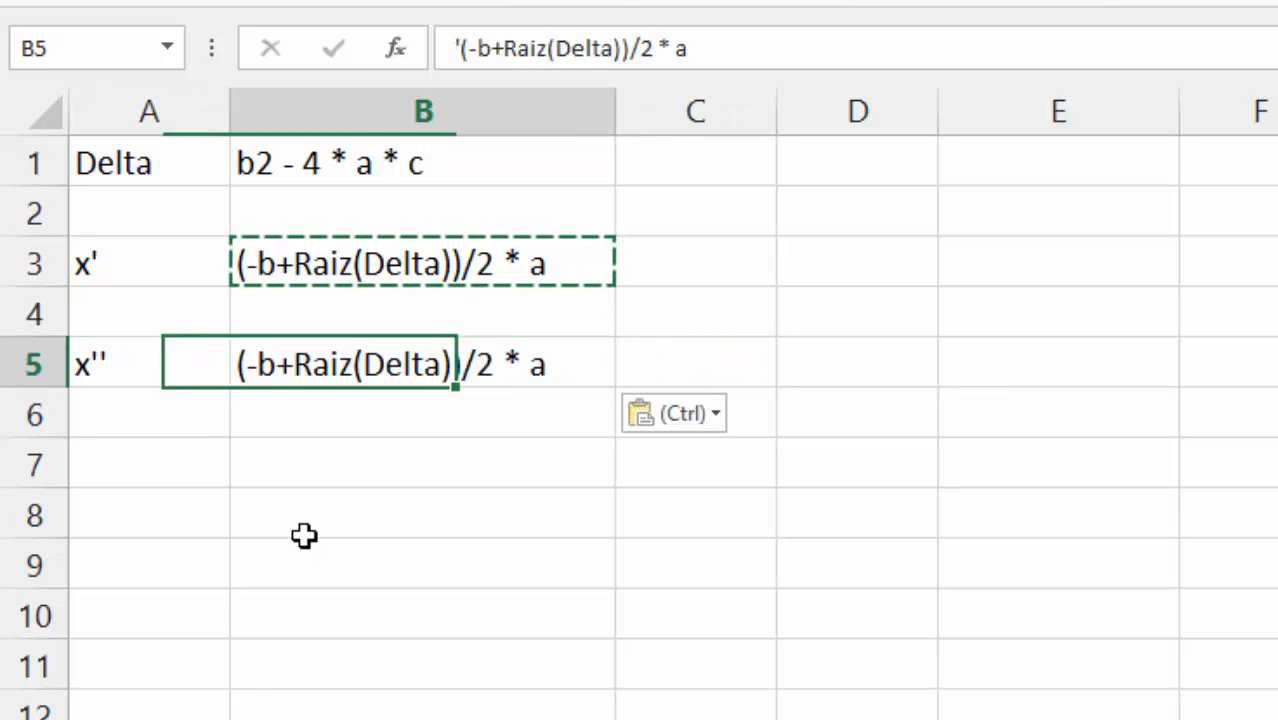
# Change the plus sign before Raiz to a minus in cell B5, giving "(-b-Raiz(Delta))/2 * a"
pyautogui.press('F2')
pyautogui.press('Left')
pyautogui.press('Delete')
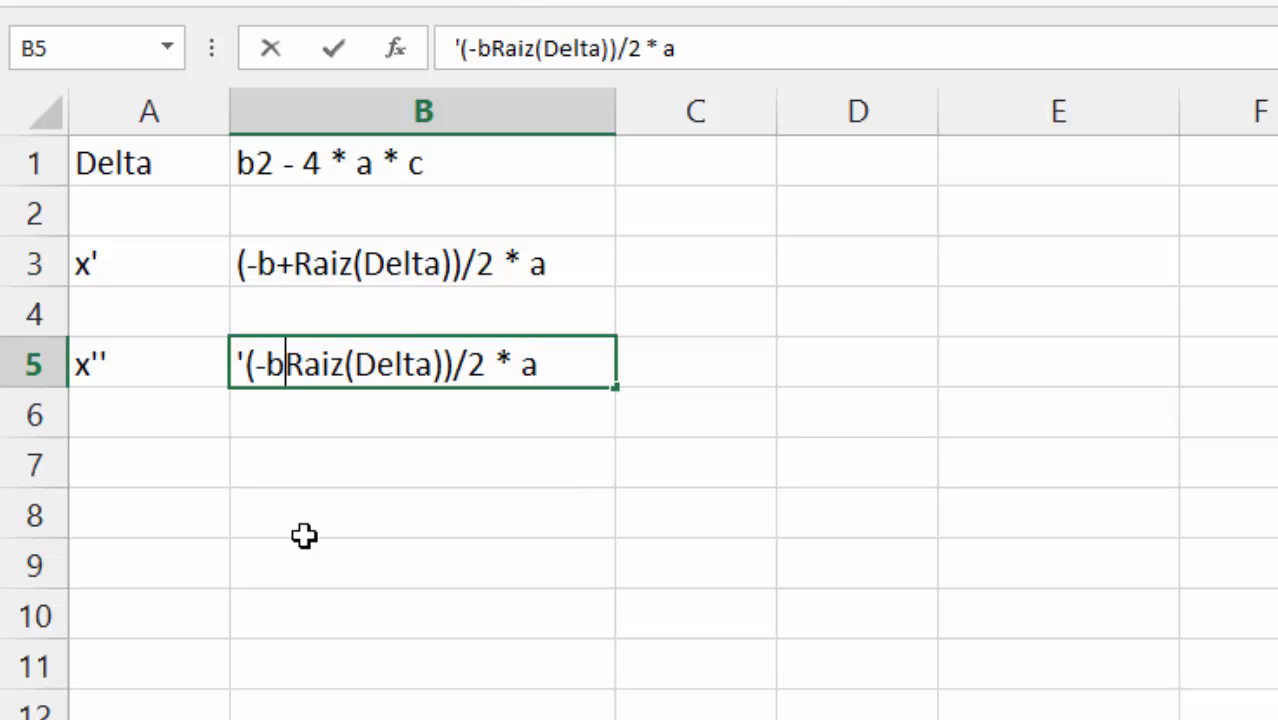
pyautogui.write('-')
pyautogui.press('Return')
pyautogui.press('Up')
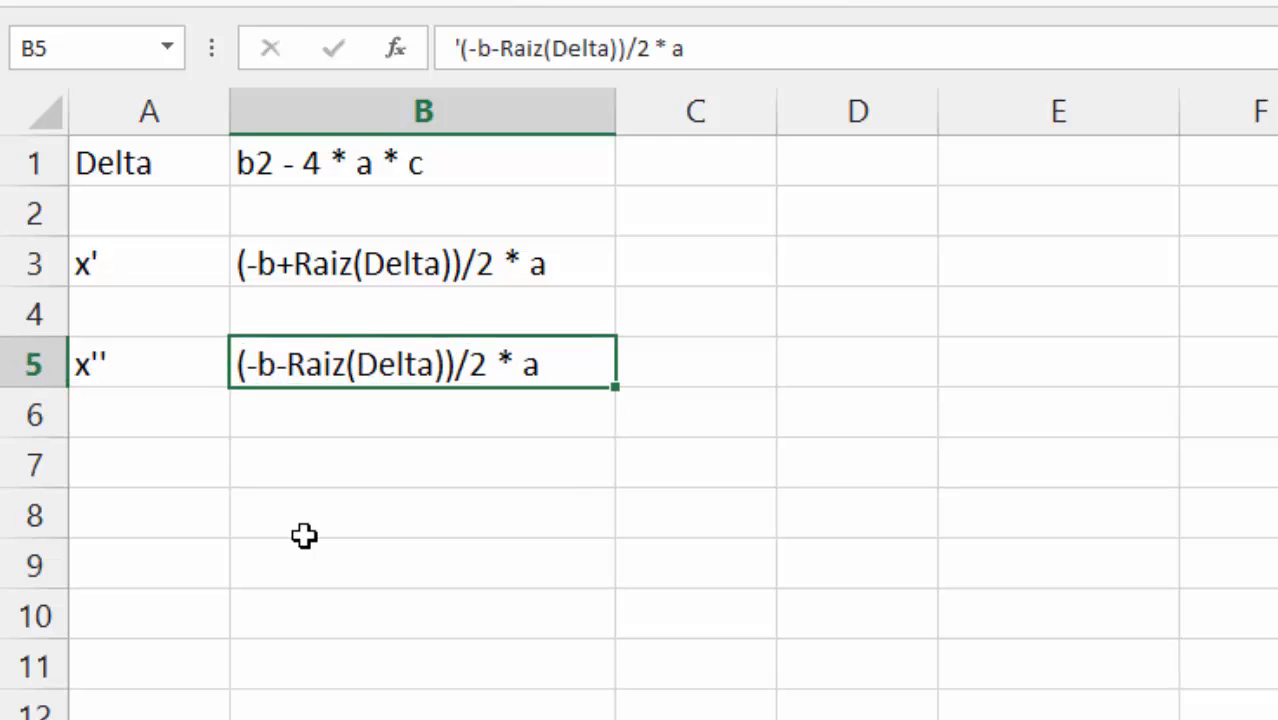
# Examine the Delta, x' and x'' formulas written in cells B1 to B5
pyautogui.press('Up')
pyautogui.press('Up')
pyautogui.press('Up')
pyautogui.press('Down')
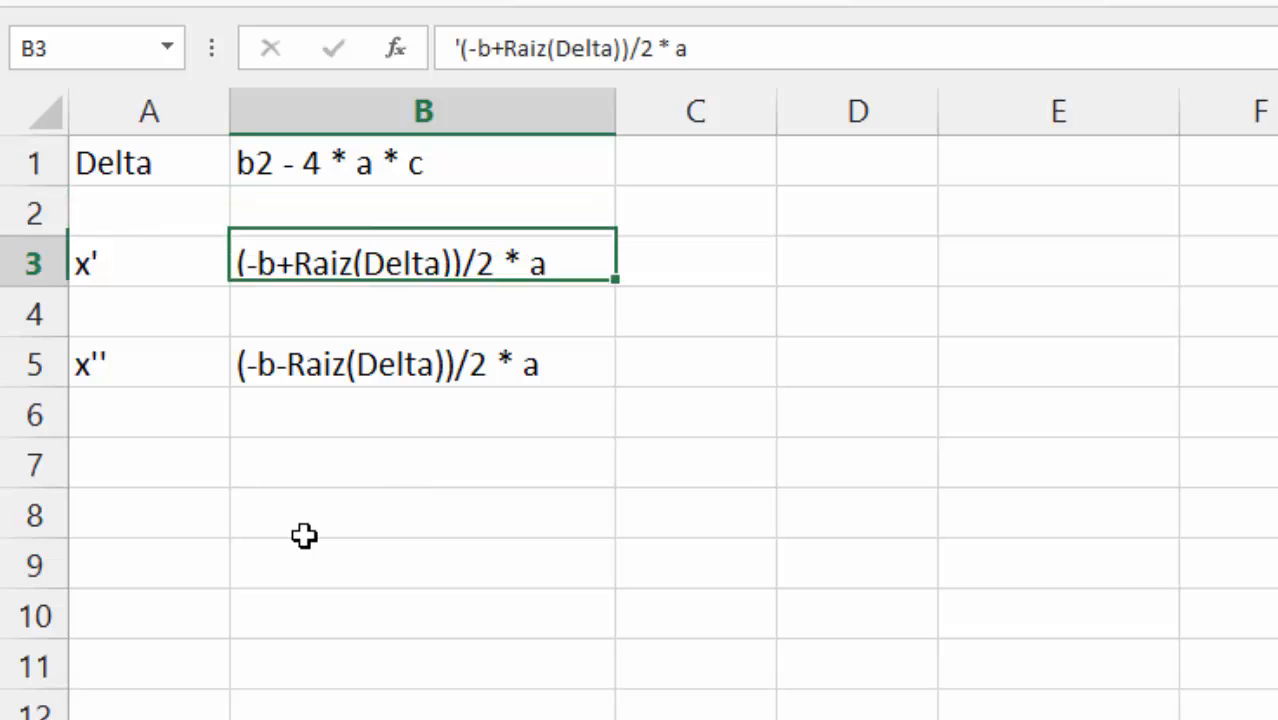
pyautogui.press('Down')
pyautogui.moveTo(334, 163); pyautogui.dragTo(412, 430)
pyautogui.click(416, 478)
pyautogui.moveTo(390, 370); pyautogui.dragTo(408, 163)
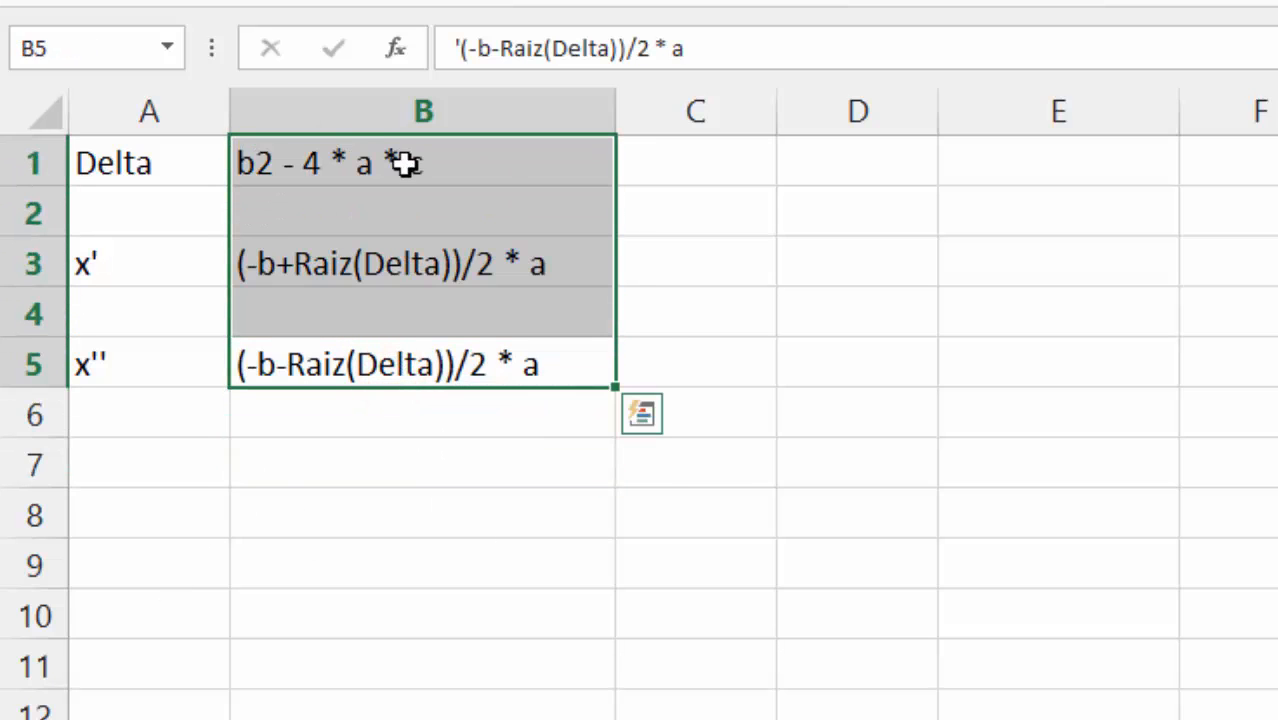
# Enter the heading "Equação" in cell E1
pyautogui.click(888, 190)
pyautogui.click(1004, 165)
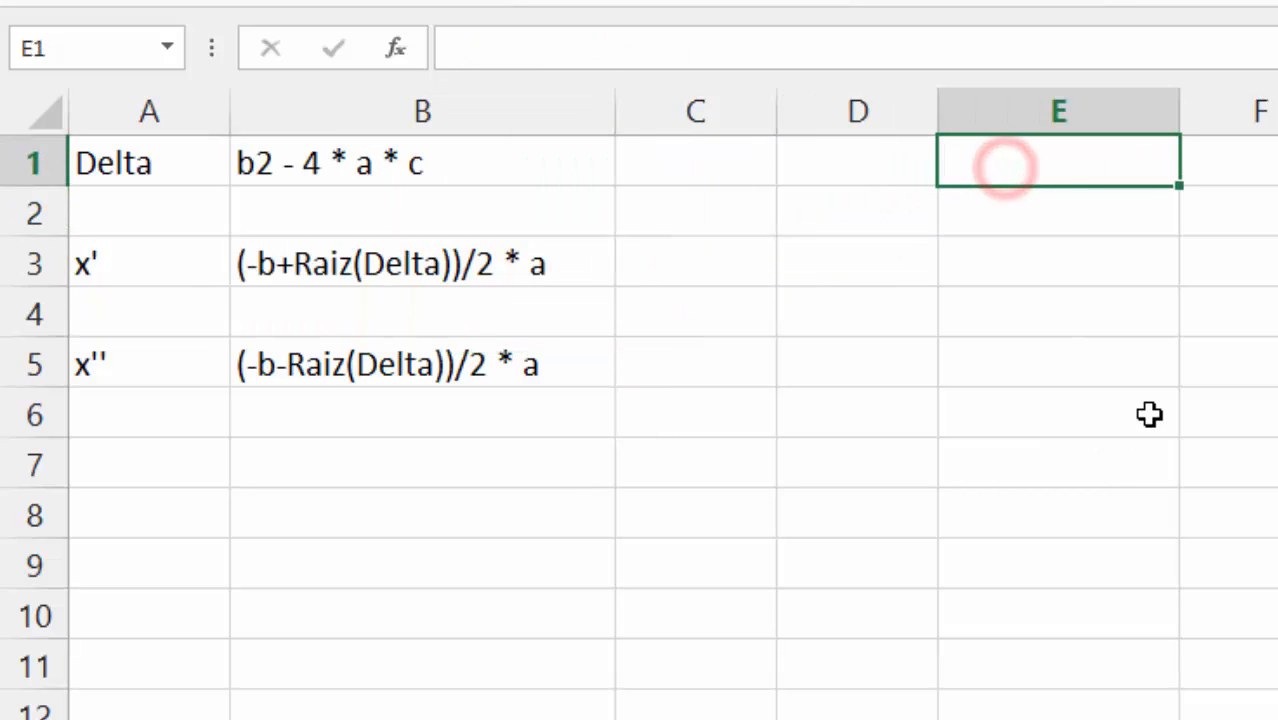
pyautogui.write('F')
pyautogui.press('BackSpace')
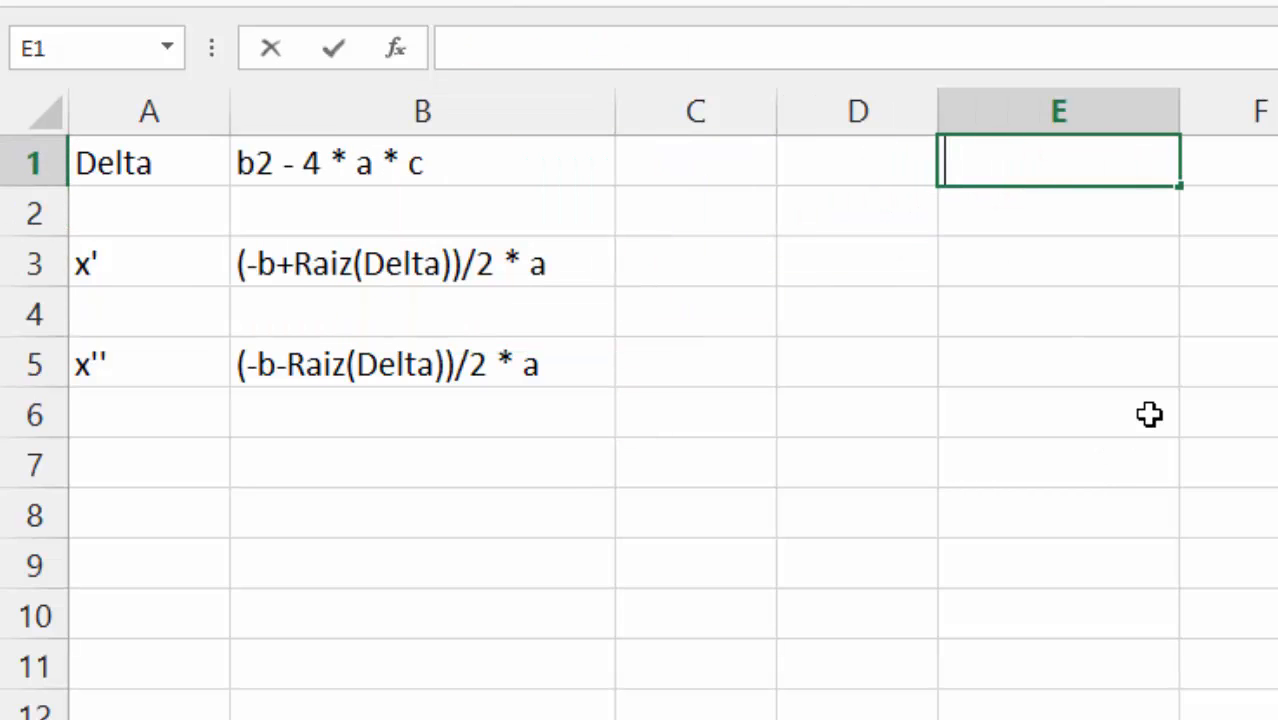
pyautogui.write('Eguaç')
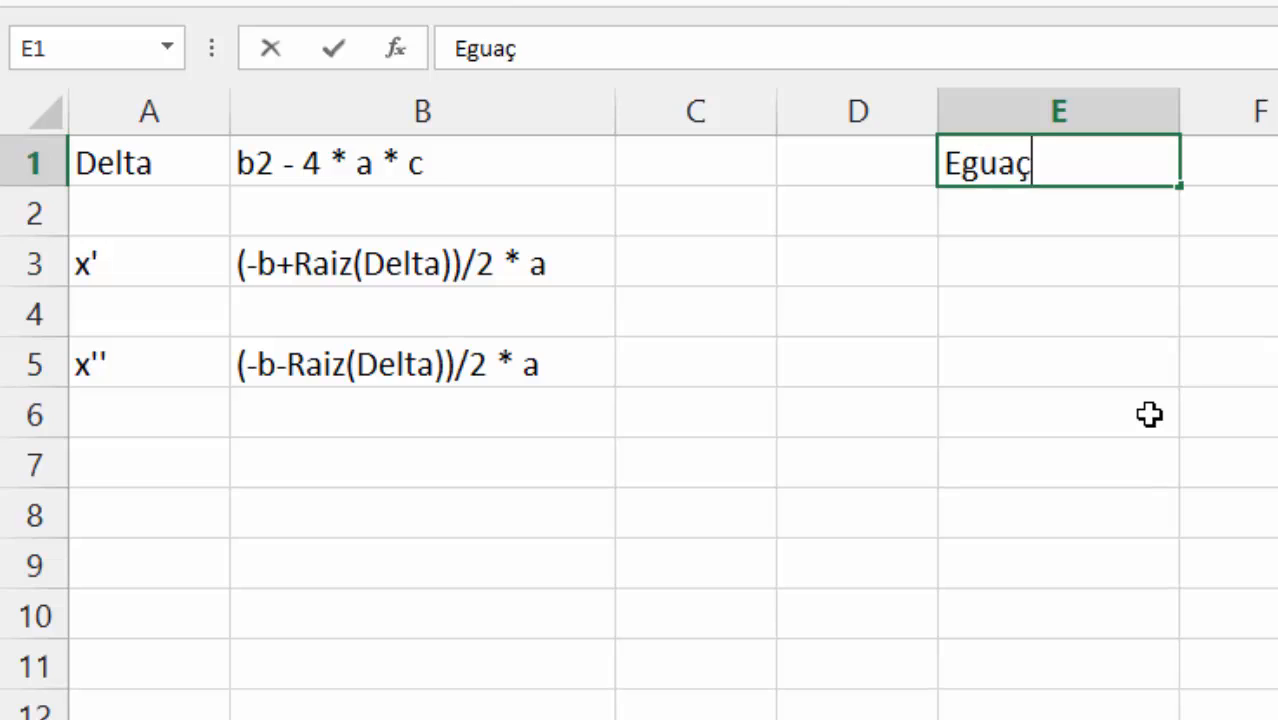
pyautogui.press('BackSpace')
pyautogui.press('BackSpace')
pyautogui.press('BackSpace')
pyautogui.press('BackSpace')
pyautogui.write('quação')
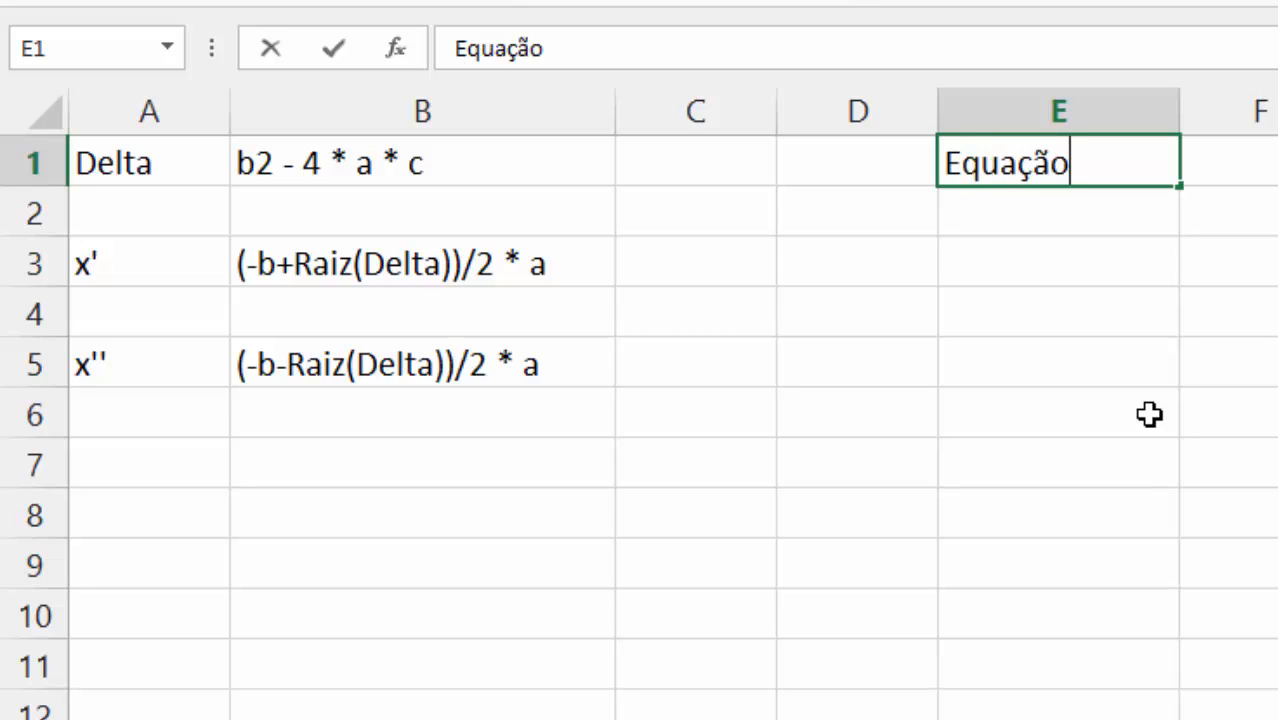
pyautogui.press('Return')
# Enter the sample equation "x2 + 3x + 2 = 0" in cell E2, under the Equação heading
pyautogui.write('x2')
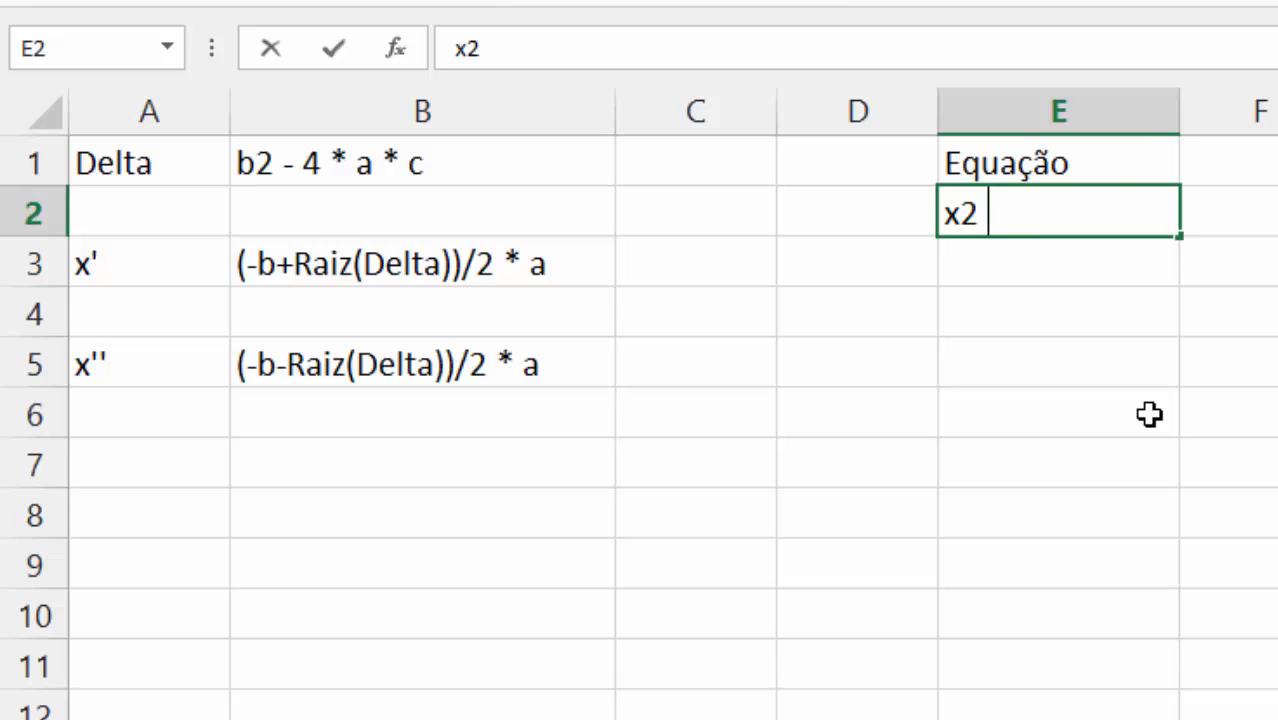
pyautogui.write(' + 3sx')
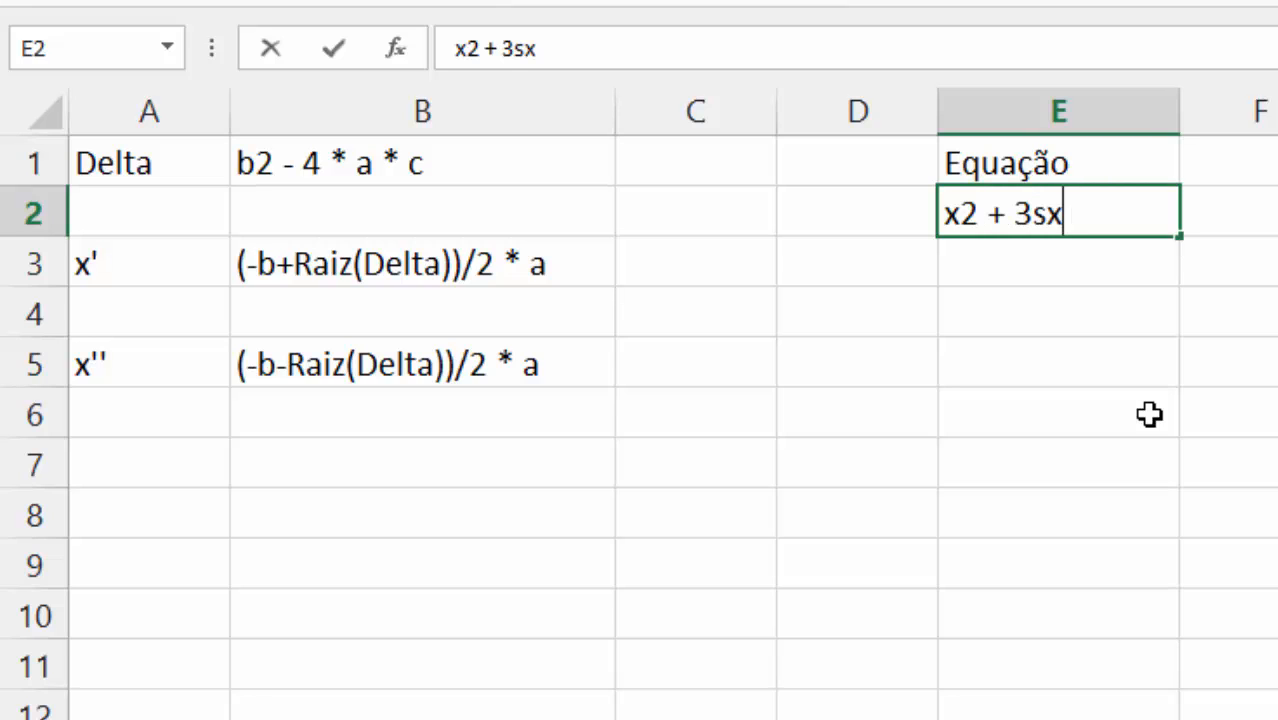
pyautogui.press('BackSpace')
pyautogui.press('BackSpace')
pyautogui.write('x + 2 =')
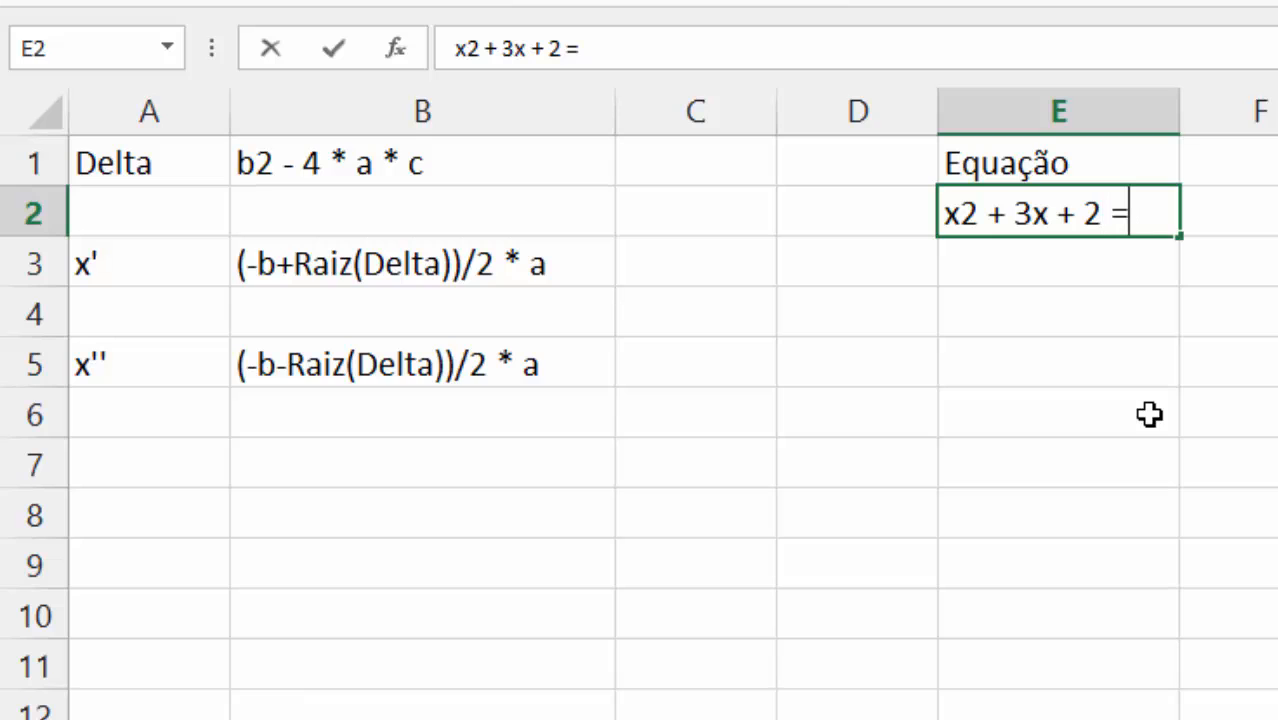
pyautogui.write(' 0')
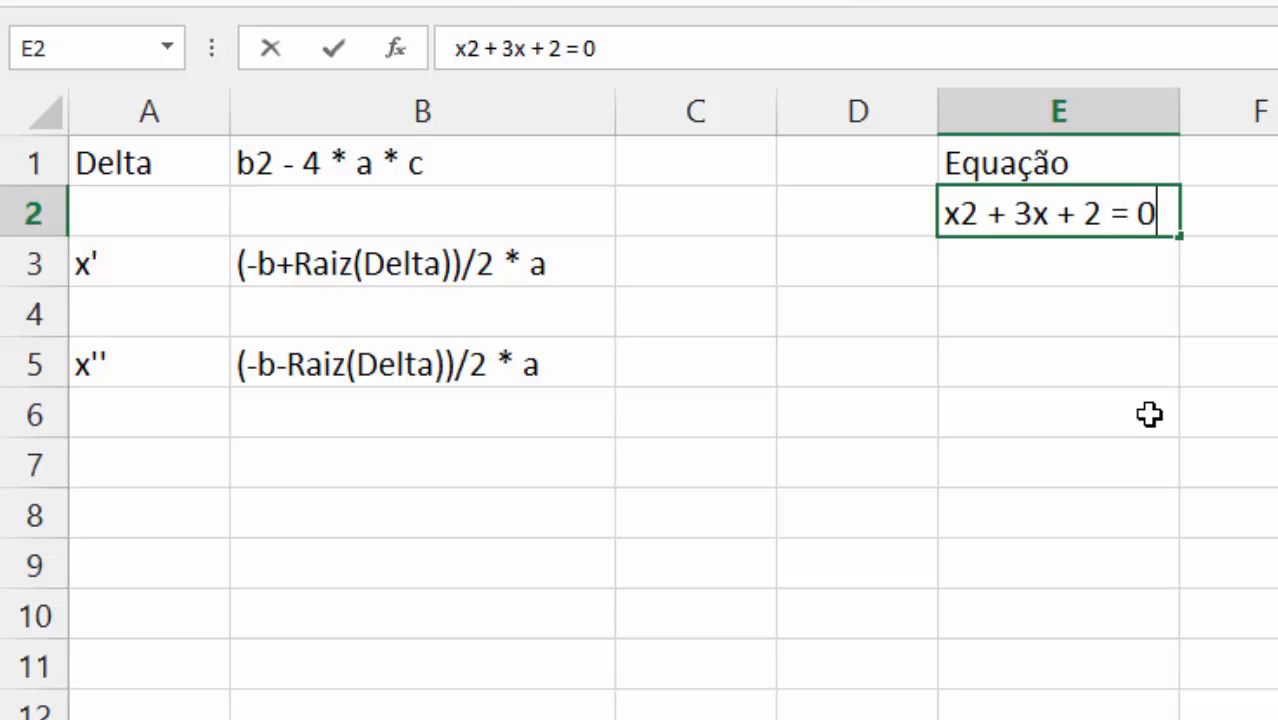
pyautogui.click(1152, 368)
pyautogui.click(1081, 257)
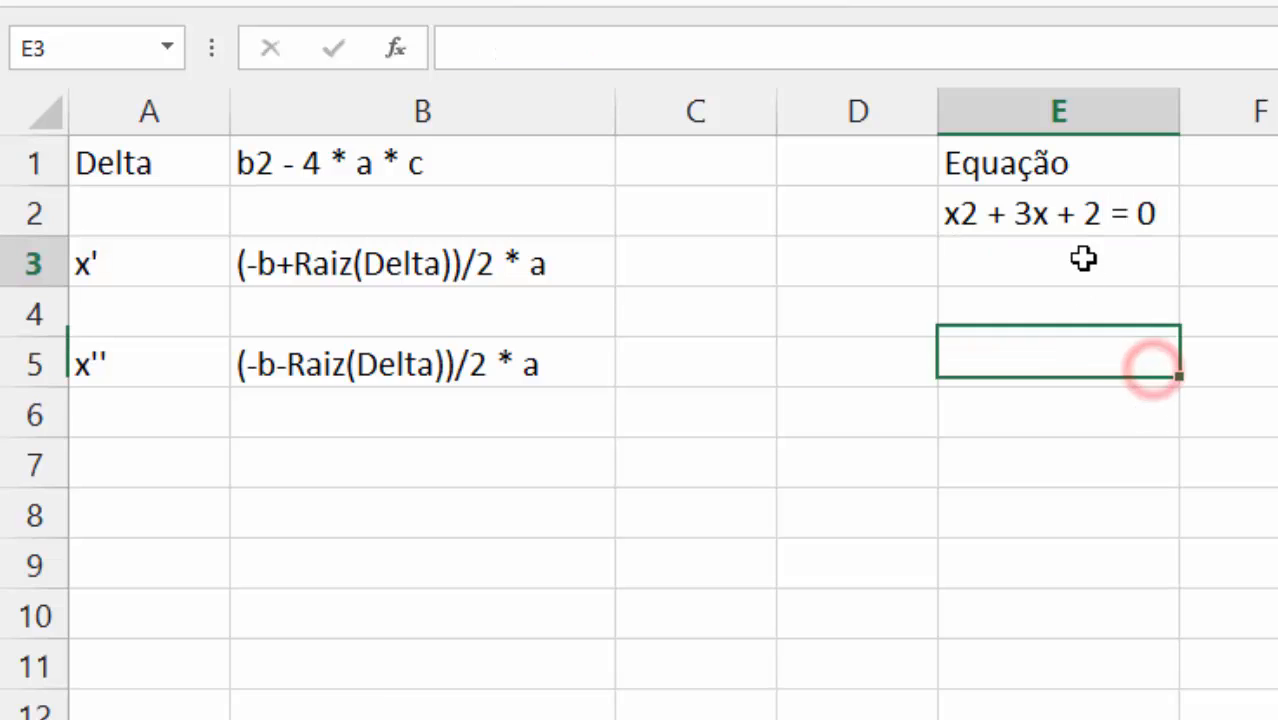
pyautogui.click(1077, 354)
pyautogui.click(1003, 227)
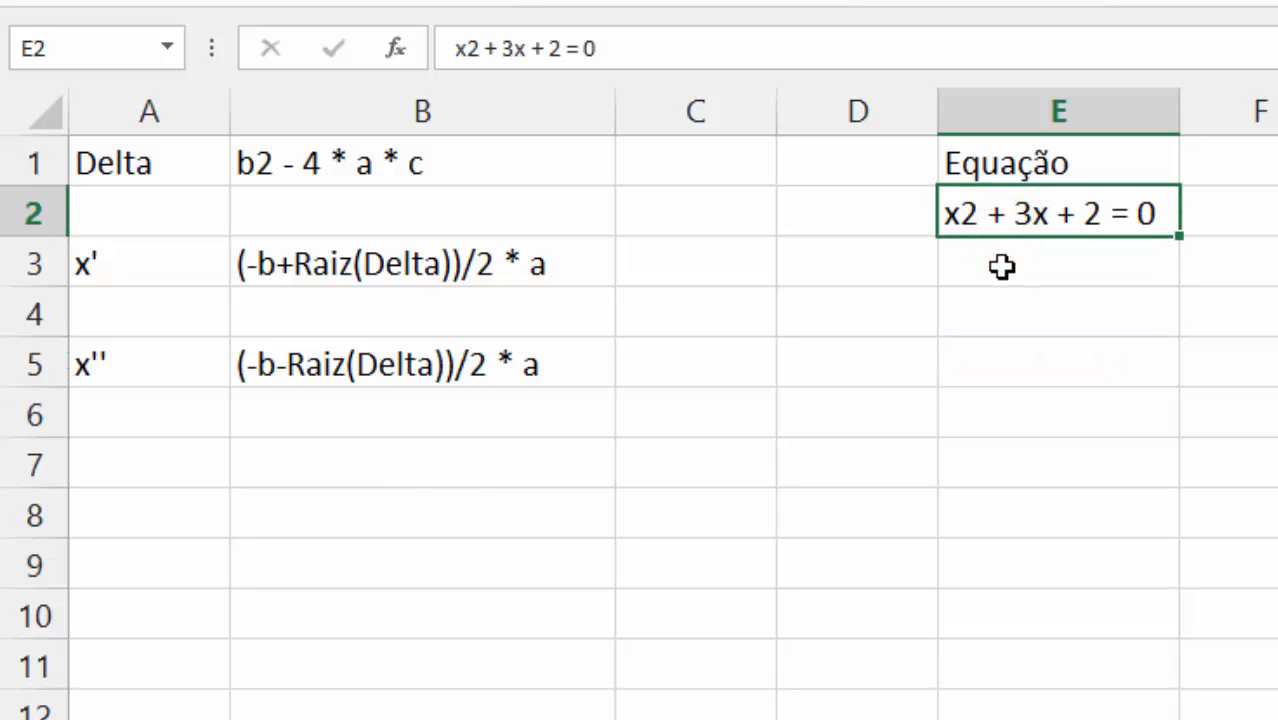
pyautogui.click(1000, 263)
pyautogui.click(1005, 324)
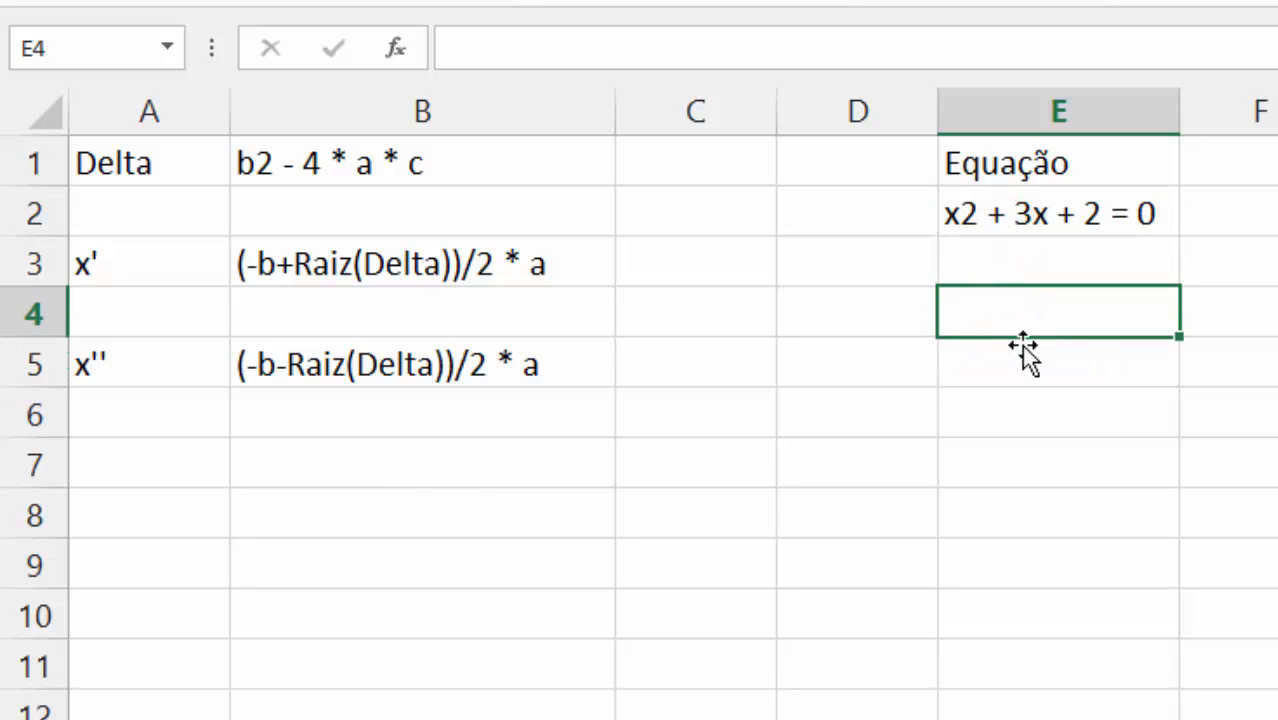
# Narrow column G to a width of about 3
pyautogui.click(1200, 137)
pyautogui.moveTo(1050, 80); pyautogui.dragTo(986, 65)
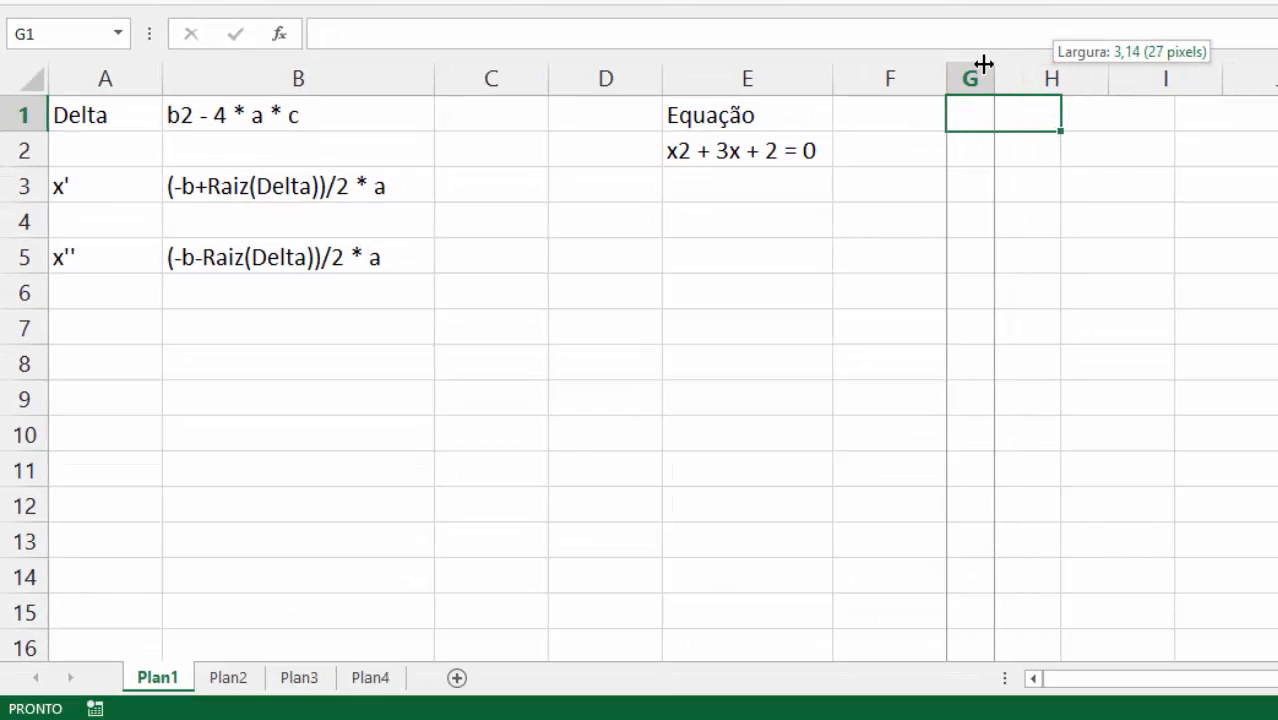
pyautogui.click(822, 176)
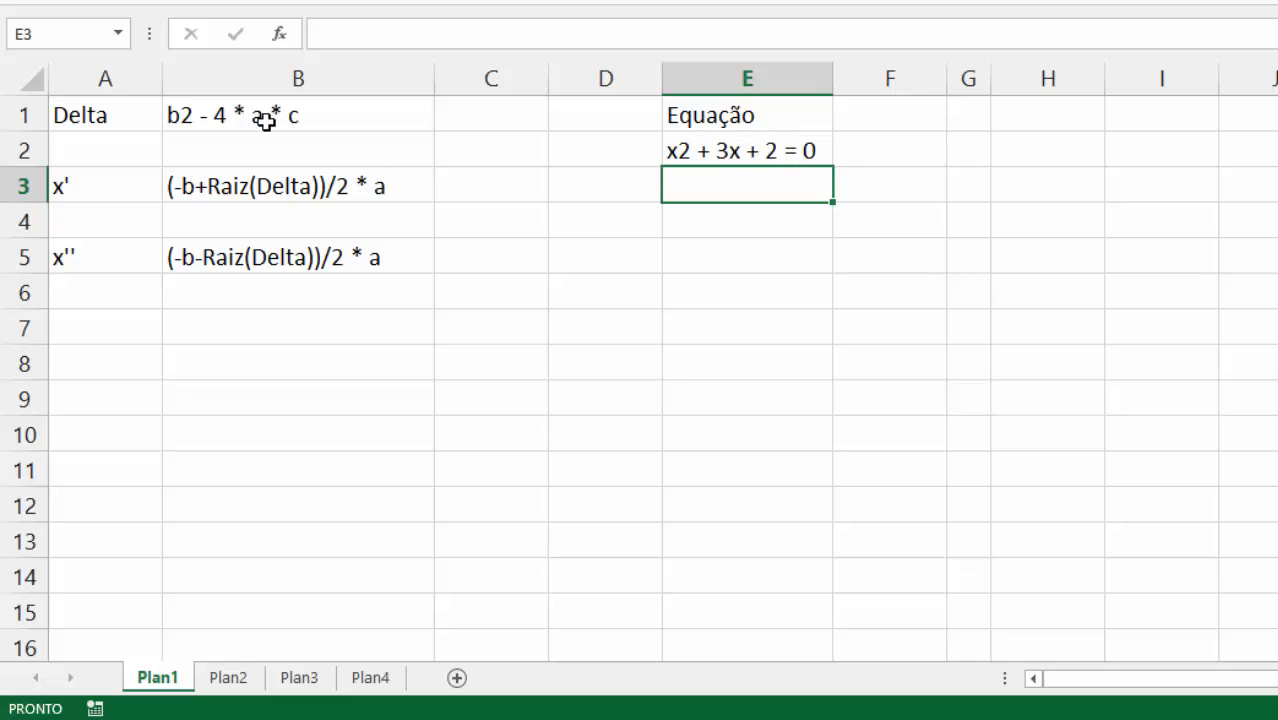
# Label the equation's coefficients by entering "a", "b" and "c" in cells G1, G2 and G3
pyautogui.click(968, 114)
pyautogui.write('A')
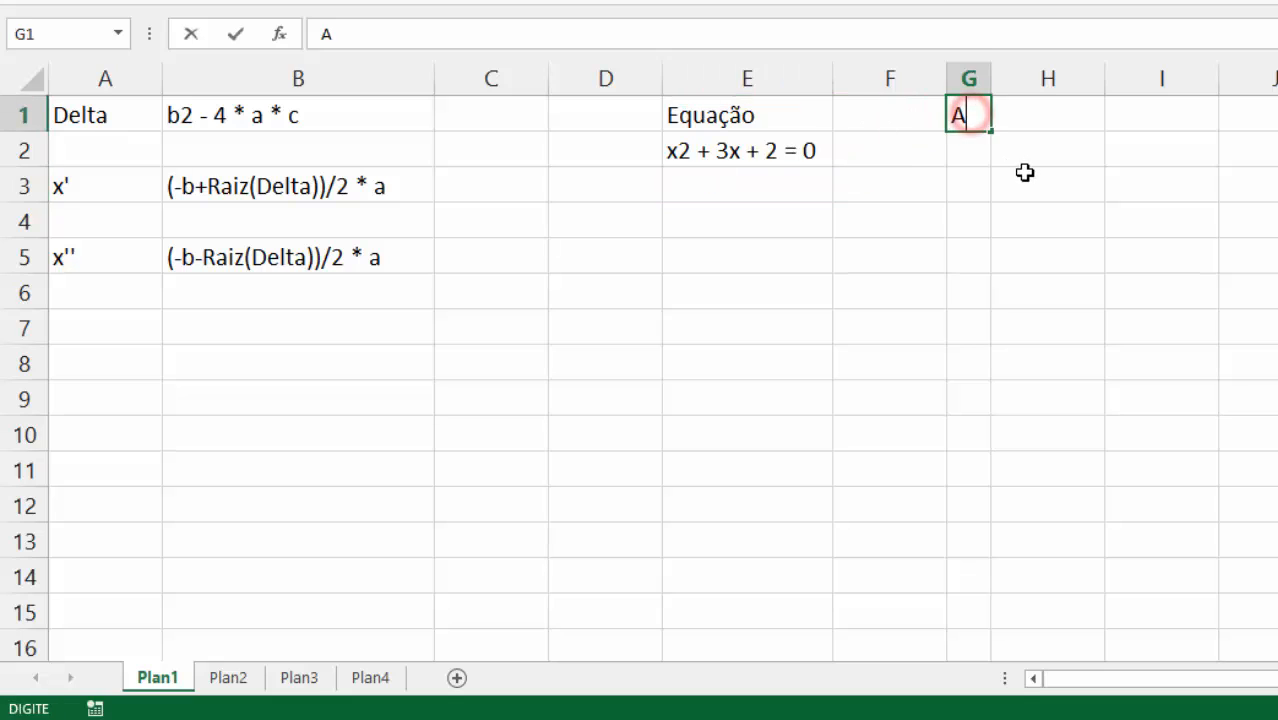
pyautogui.press('BackSpace')
pyautogui.write('a')
pyautogui.press('Return')
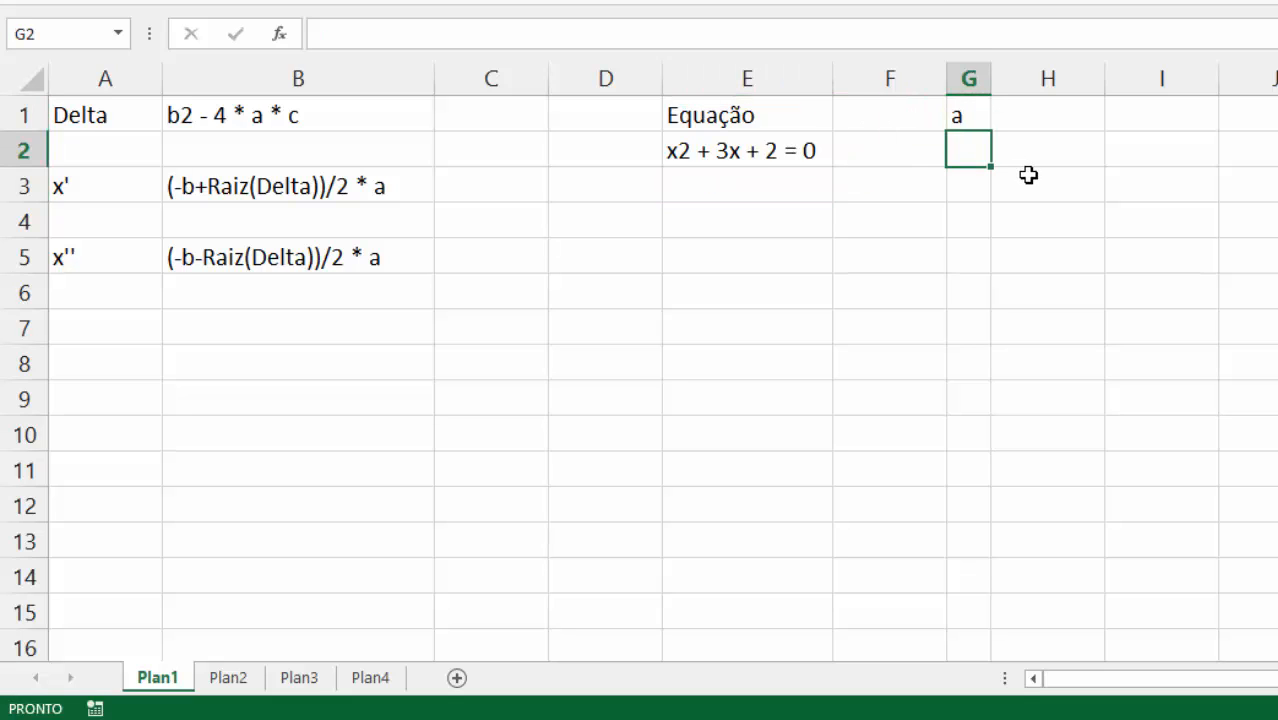
pyautogui.write('b')
pyautogui.press('Return')
pyautogui.write('c')
pyautogui.press('Return')
# Enter 1 in cell H1 as the value of coefficient a
pyautogui.press('Up')
pyautogui.press('Up')
pyautogui.press('Up')
pyautogui.press('Right')
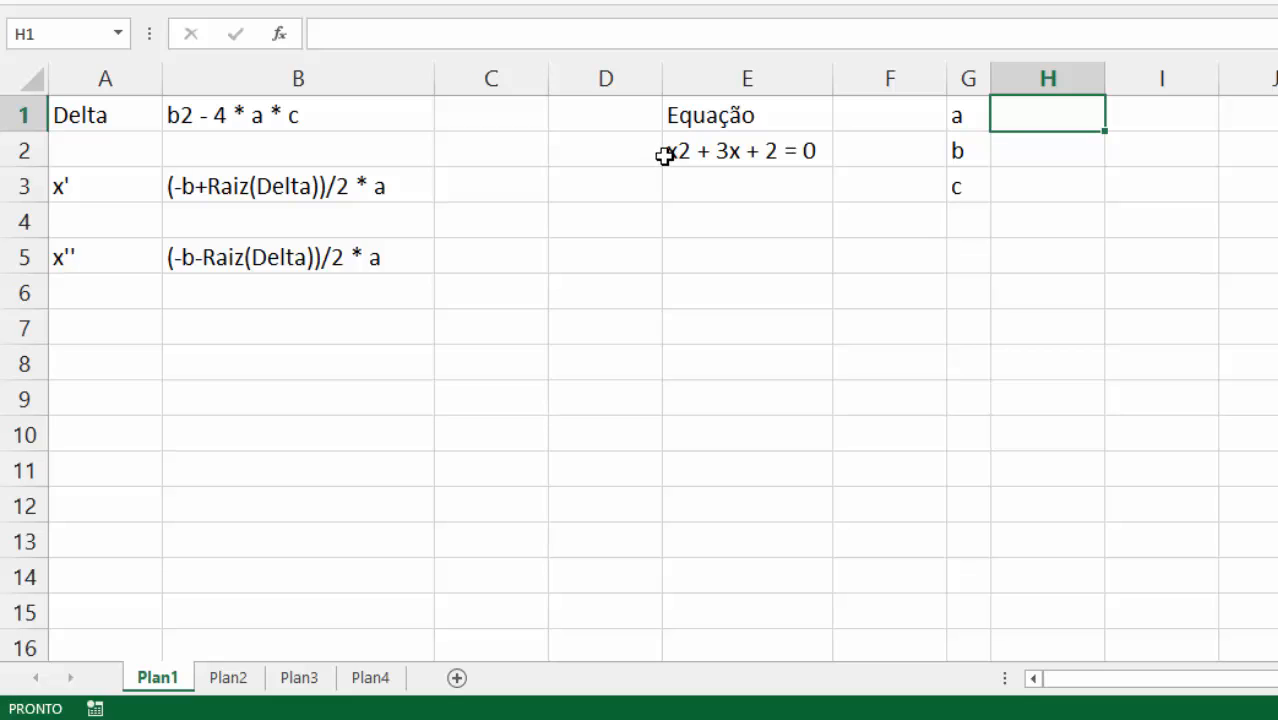
pyautogui.click(1014, 112)
pyautogui.write('1')
pyautogui.click(1036, 152)
# Enter 3 in cell H2 as the value of coefficient b, taken from the equation in E2
pyautogui.click(722, 152)
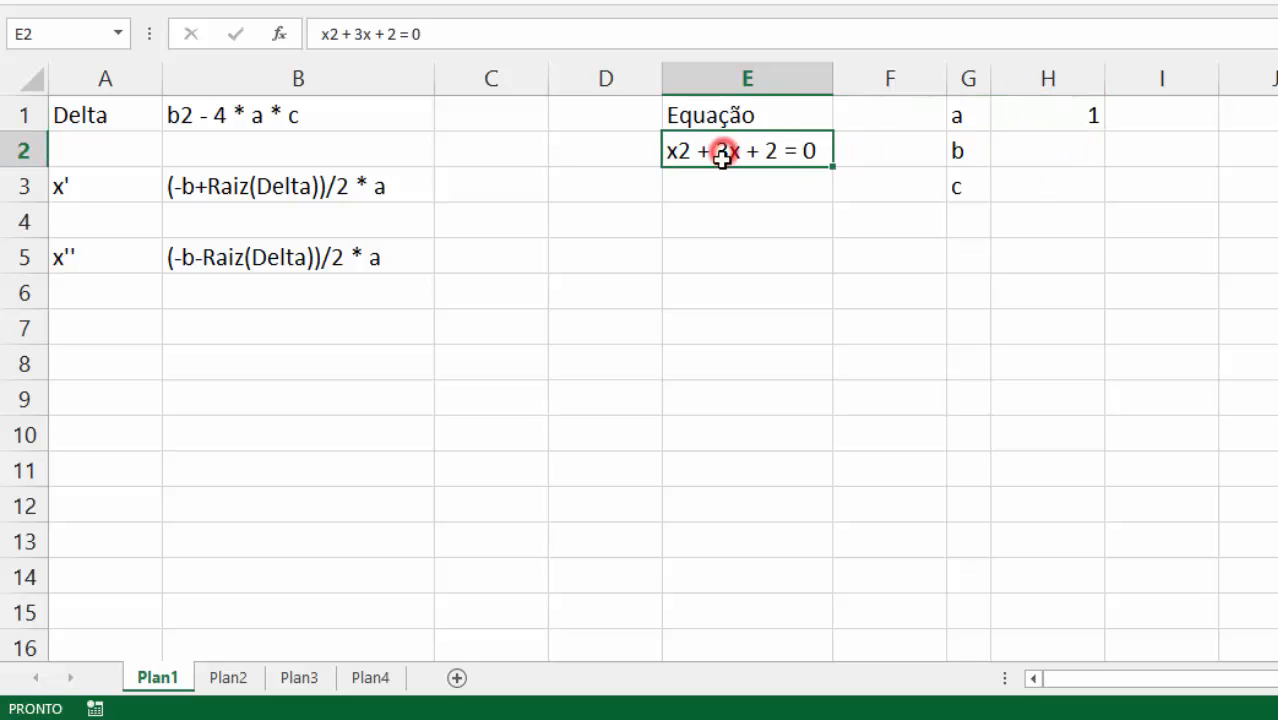
pyautogui.doubleClick(1075, 148)
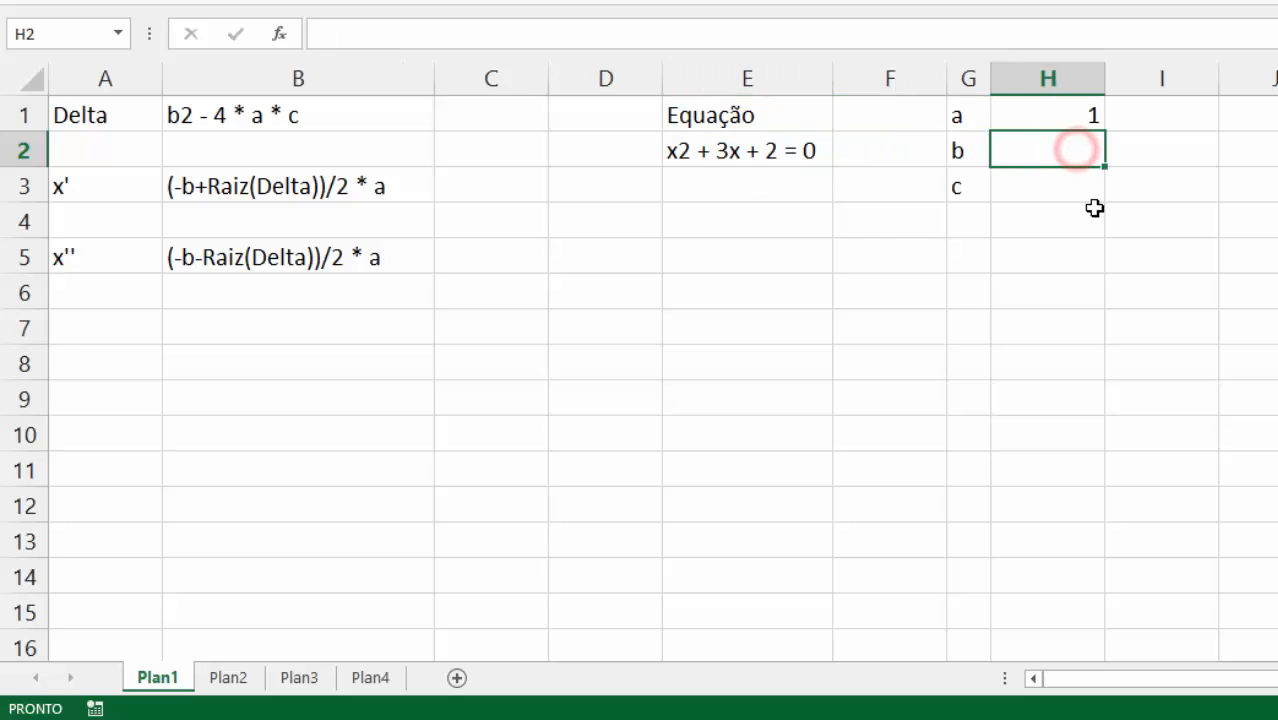
pyautogui.write('3')
pyautogui.click(784, 174)
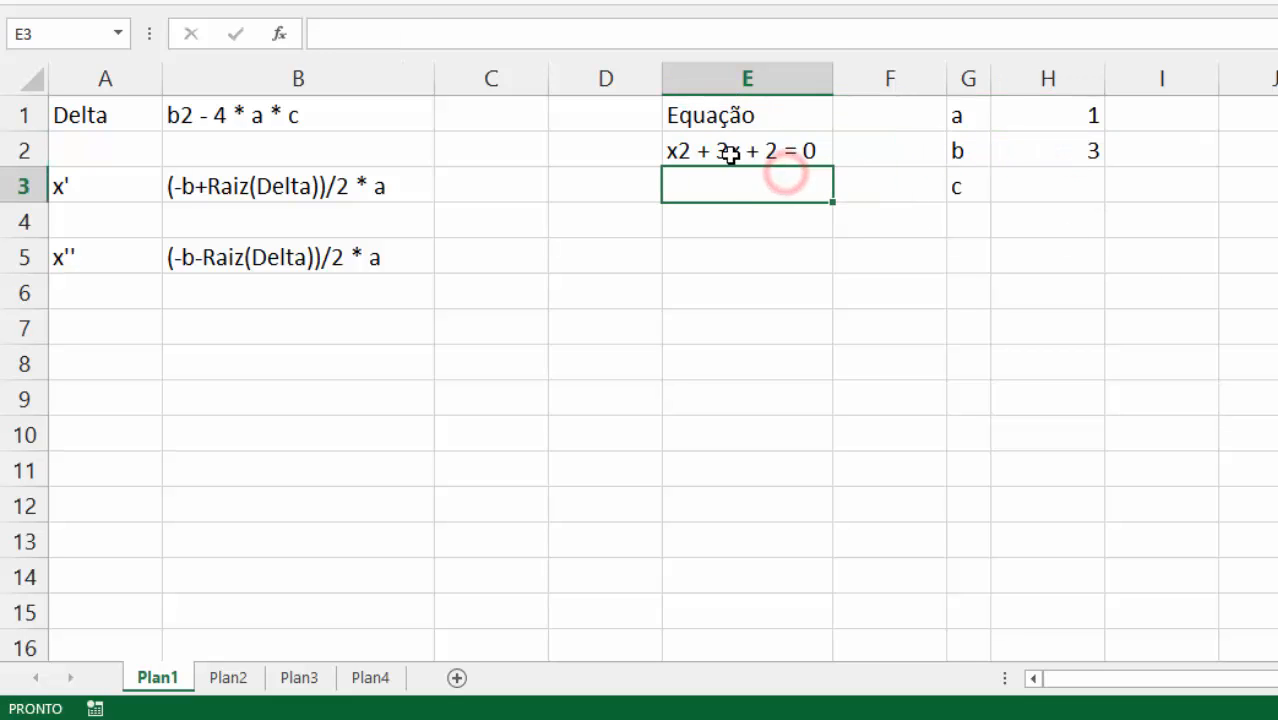
pyautogui.click(1084, 151)
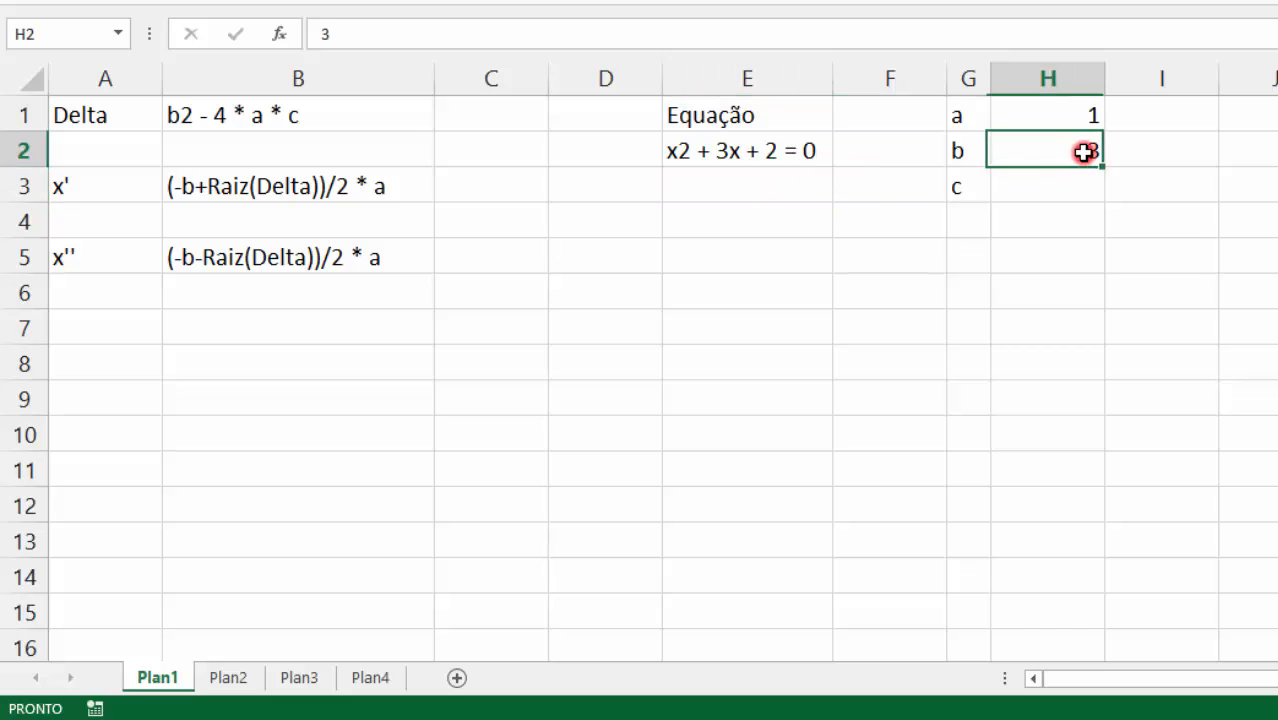
# Enter 2 in cell H3 as the value of coefficient c
pyautogui.click(762, 165)
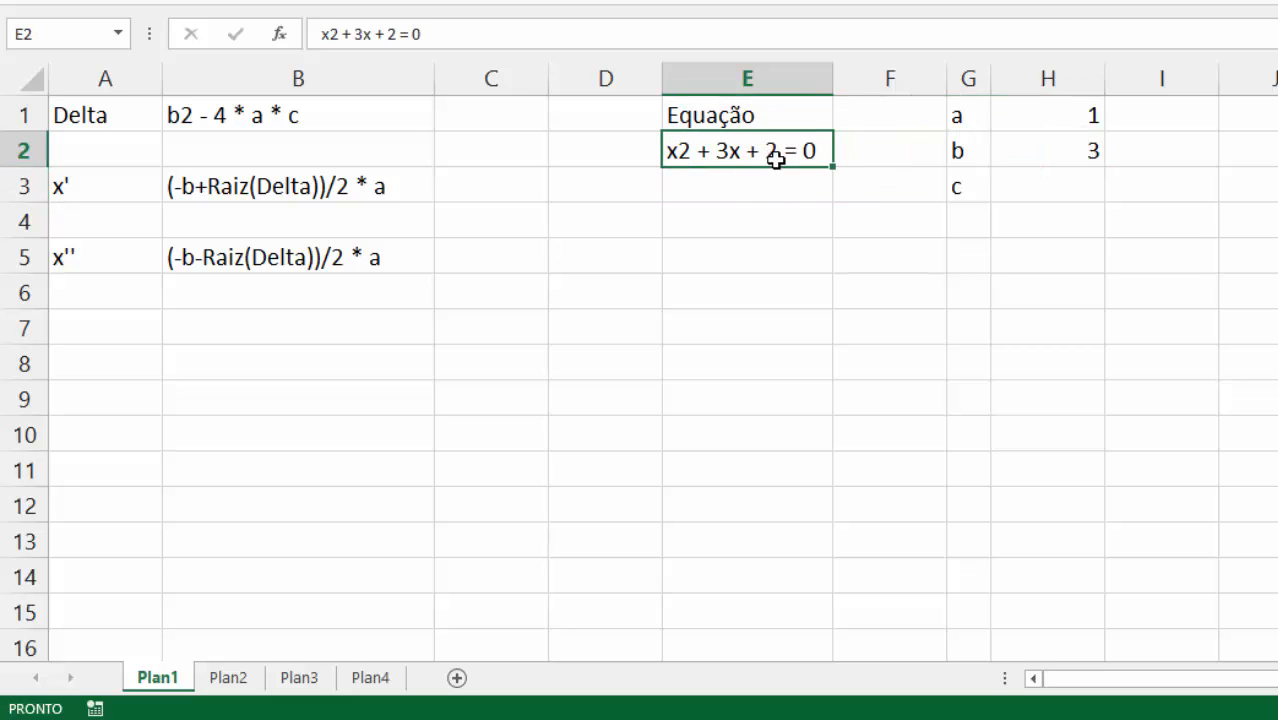
pyautogui.click(1067, 183)
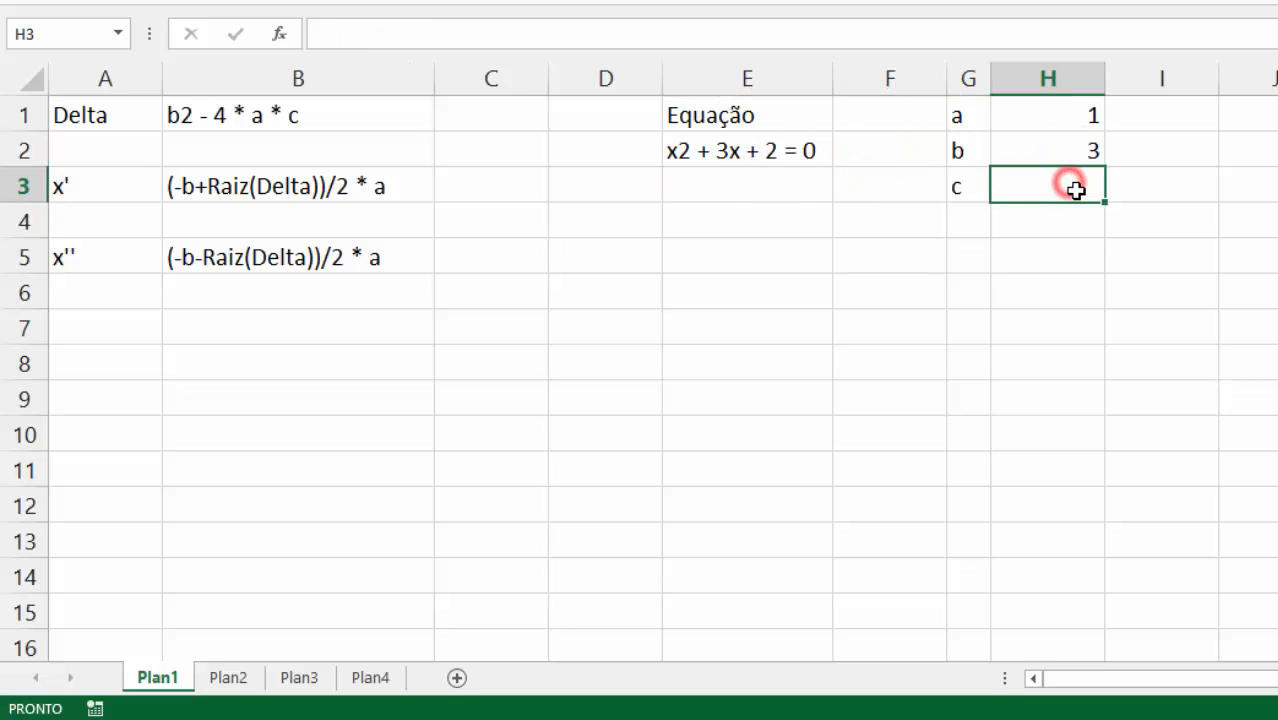
pyautogui.write('2')
pyautogui.click(1135, 245)
# Narrow column H and format the coefficient cells H1:H3 with a yellow fill, borders and centred alignment
pyautogui.moveTo(1104, 78); pyautogui.dragTo(1035, 70)
pyautogui.moveTo(1010, 116); pyautogui.dragTo(1010, 186)
pyautogui.click(1011, 155)
pyautogui.moveTo(1012, 116); pyautogui.dragTo(1016, 186)
pyautogui.click(290, 0)
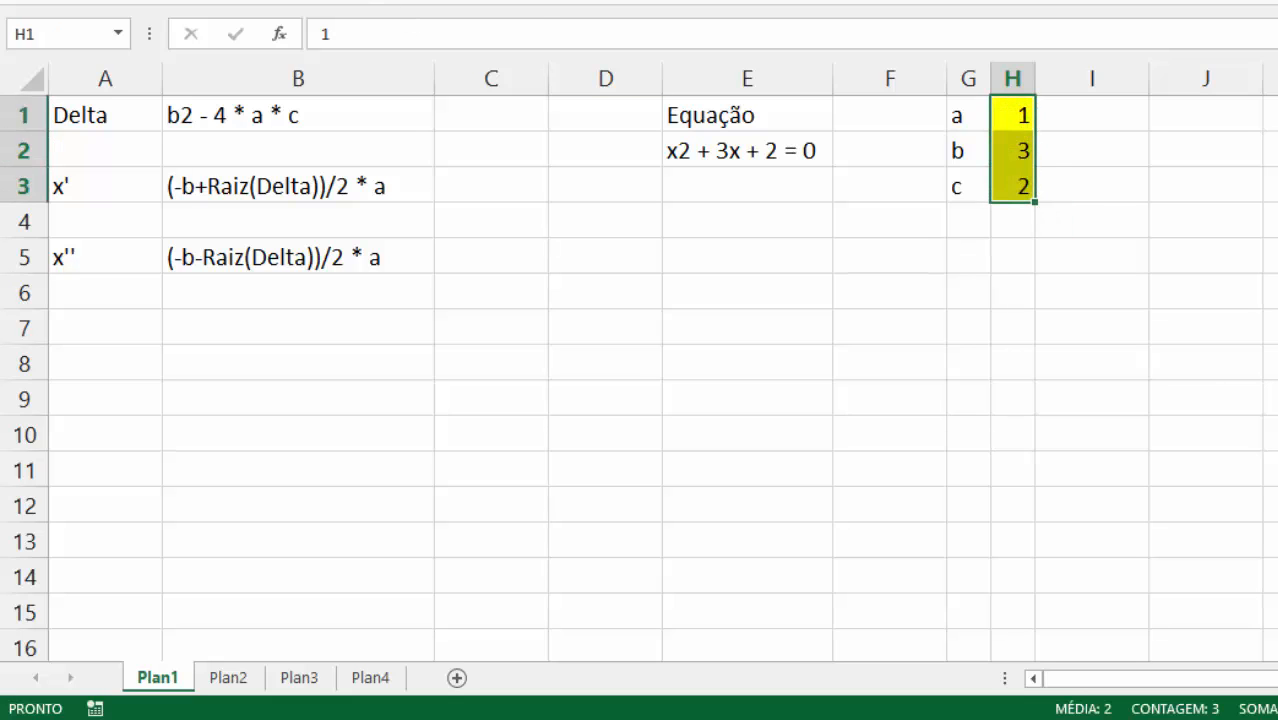
pyautogui.click(245, 0)
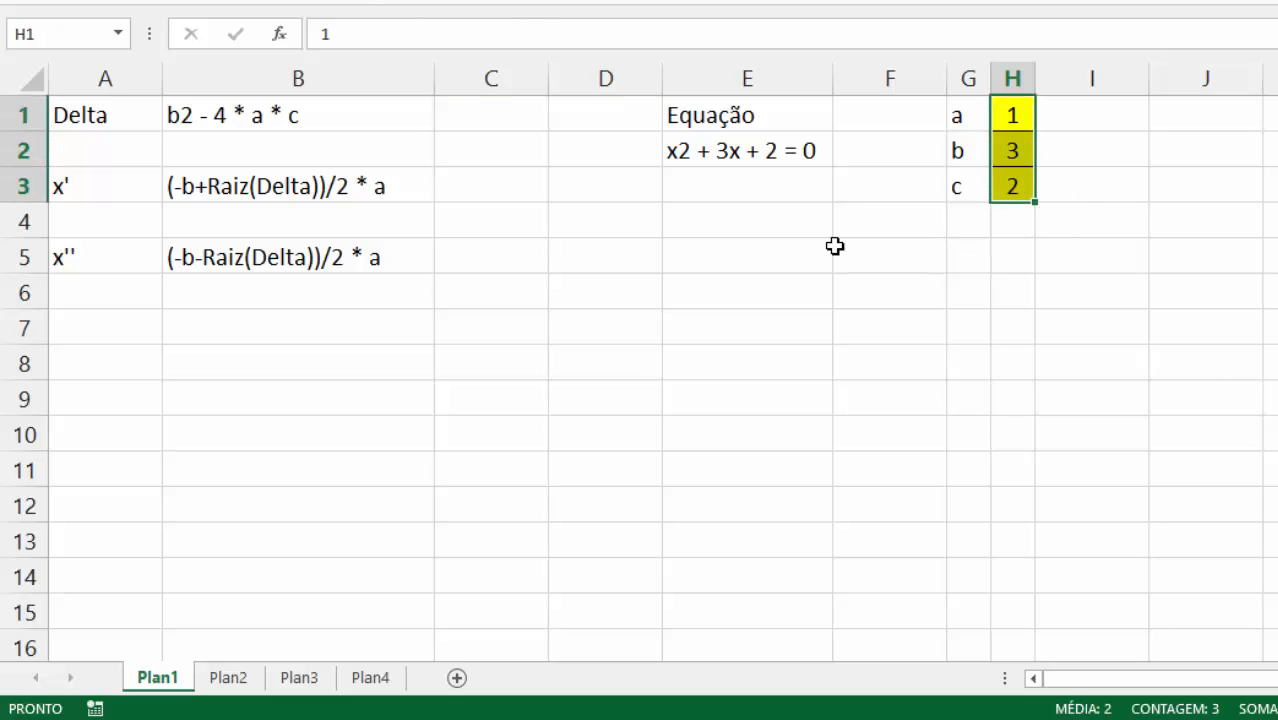
pyautogui.click(942, 316)
pyautogui.click(760, 295)
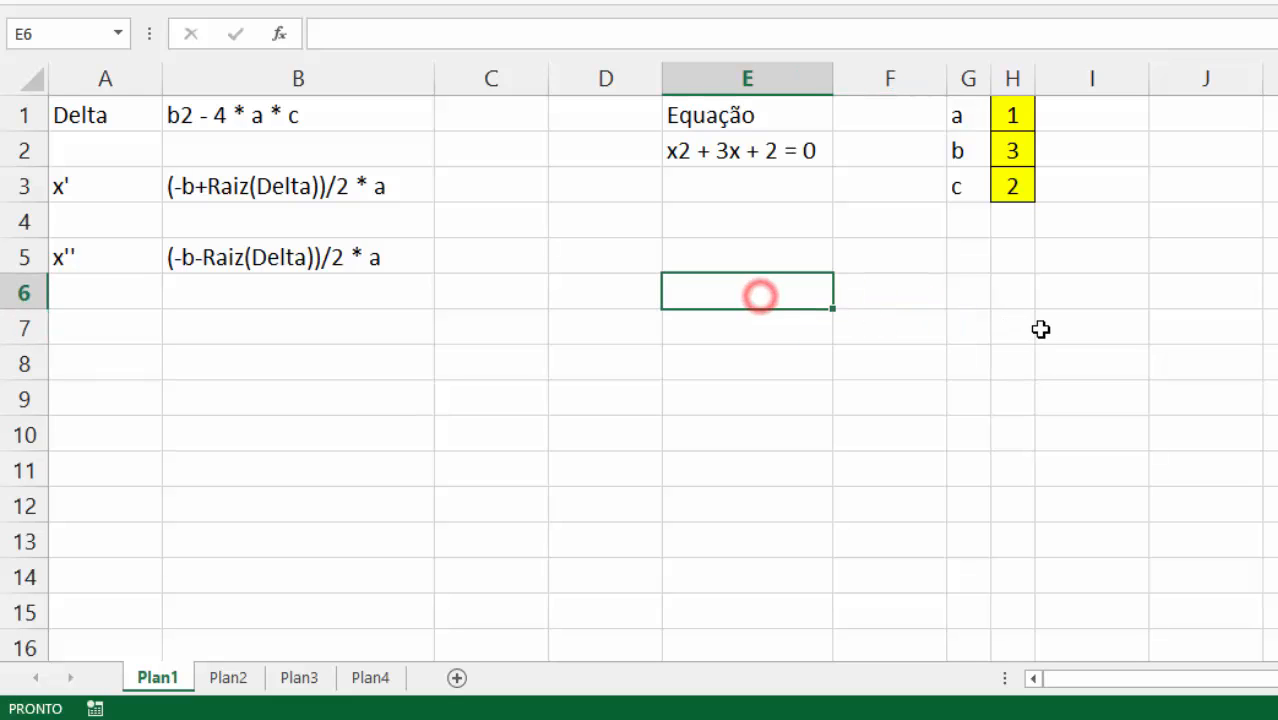
pyautogui.write('dE')
pyautogui.press('BackSpace')
pyautogui.press('BackSpace')
pyautogui.write('Delta')
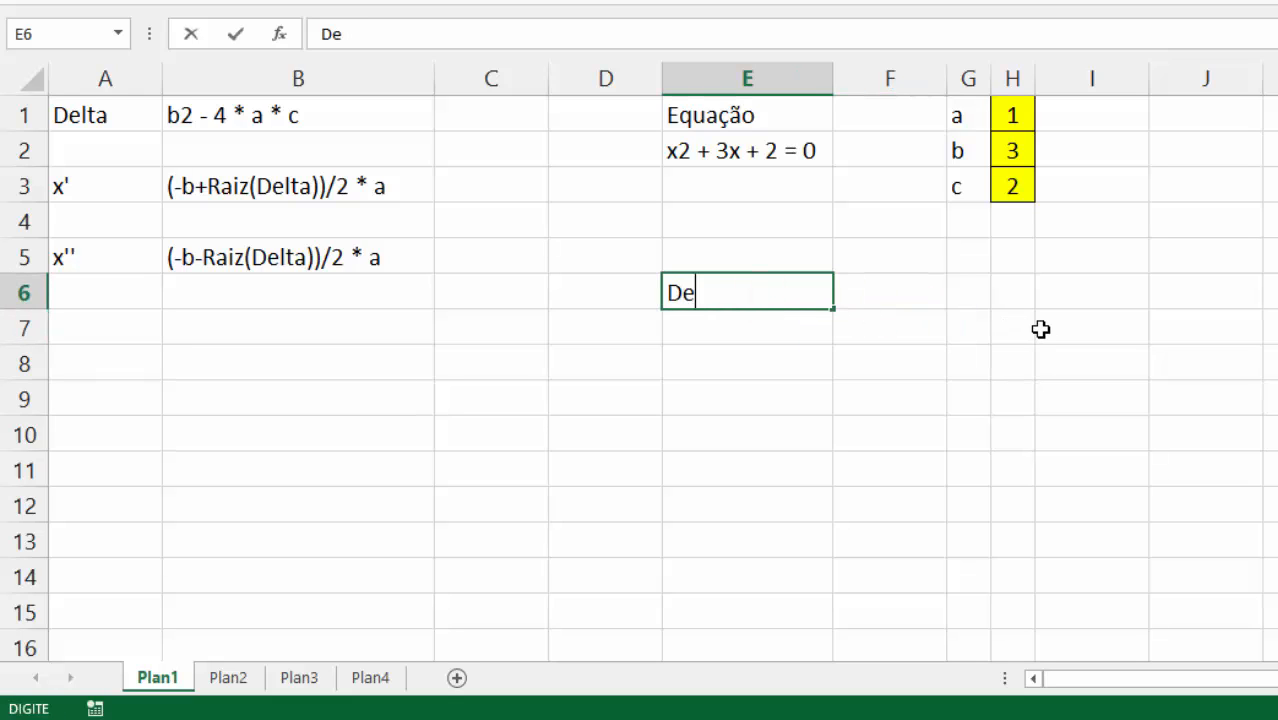
pyautogui.press('BackSpace')
pyautogui.press('BackSpace')
pyautogui.press('BackSpace')
pyautogui.press('BackSpace')
pyautogui.press('BackSpace')
# Enter the label "Valor do Delta" in cell E6
pyautogui.write('Valor do')
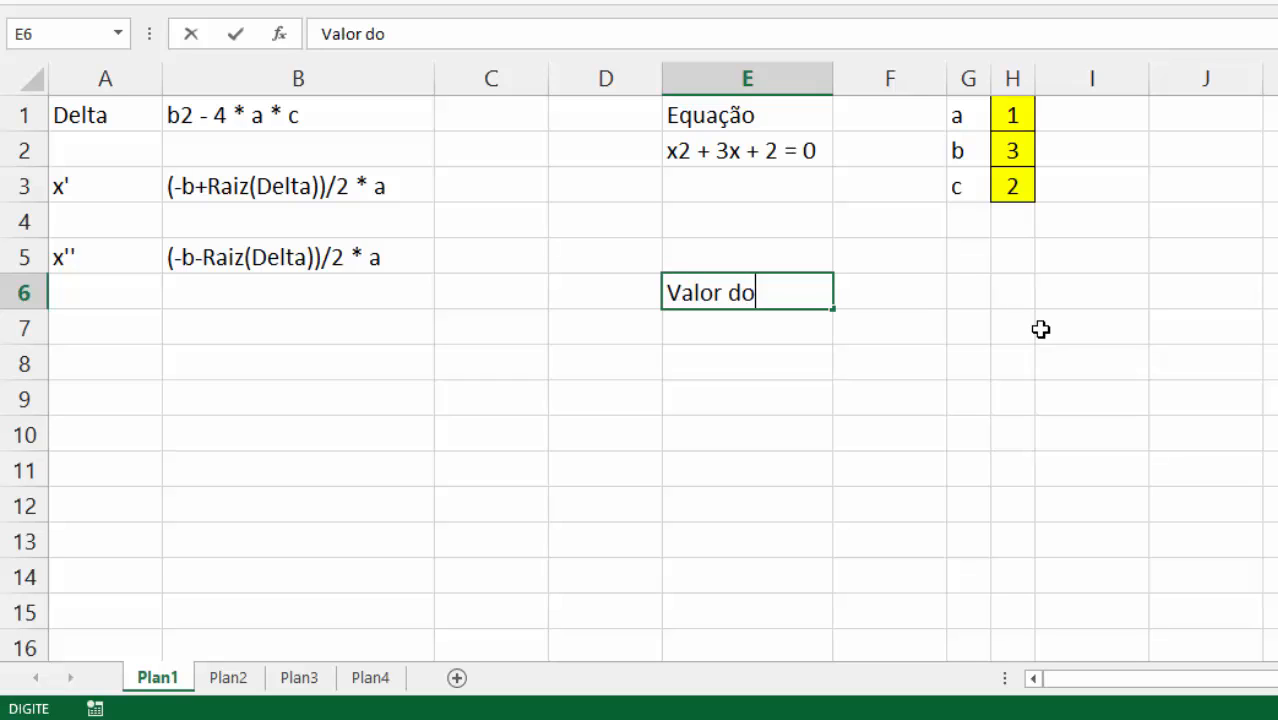
pyautogui.write(' Delta')
pyautogui.press('Return')
pyautogui.press('Return')
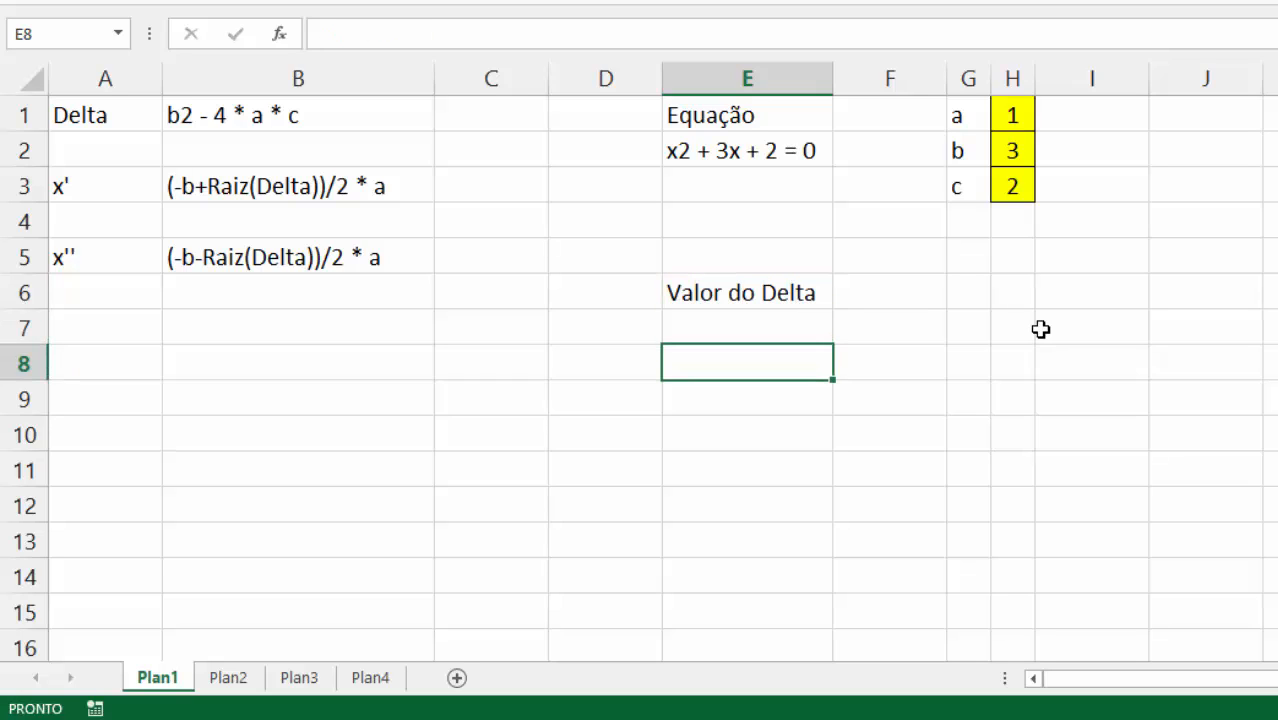
# Enter the labels "Valor do X linha" in cell E8 and "Valor do X duas linhas" in cell E10
pyautogui.write('Valor do X')
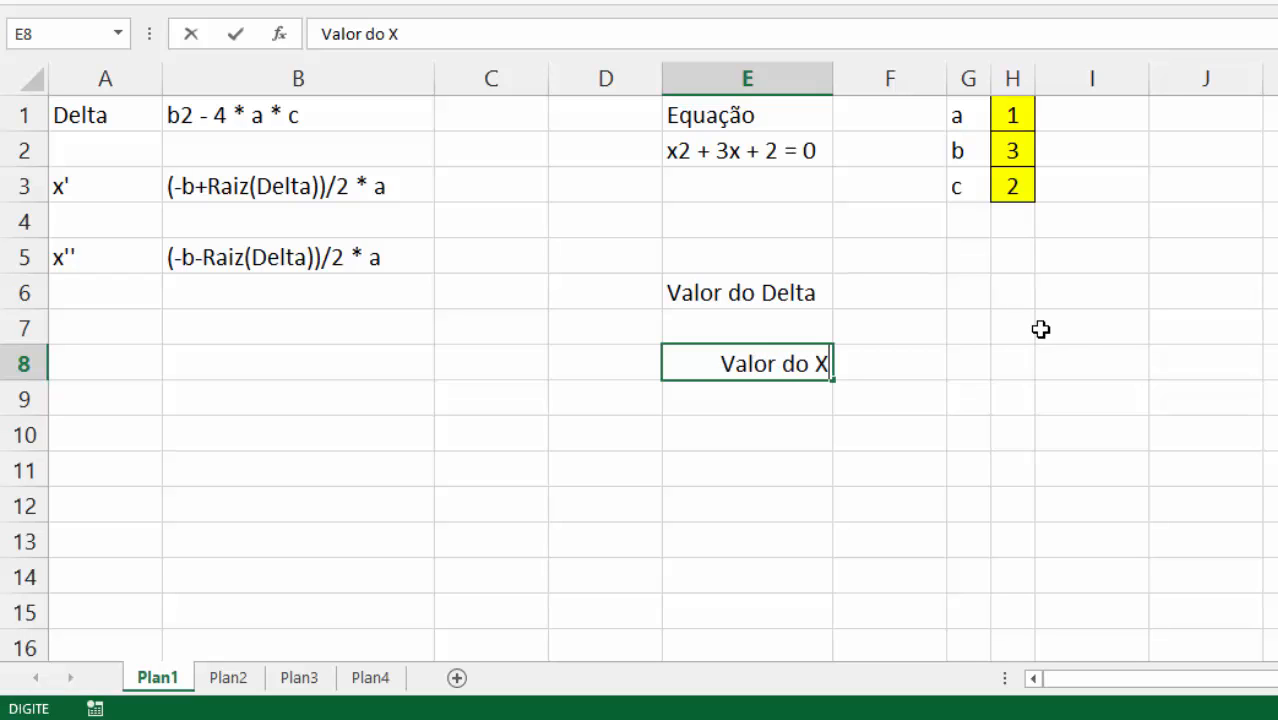
pyautogui.write(' linha')
pyautogui.press('Return')
pyautogui.press('Return')
pyautogui.write('Valor ')
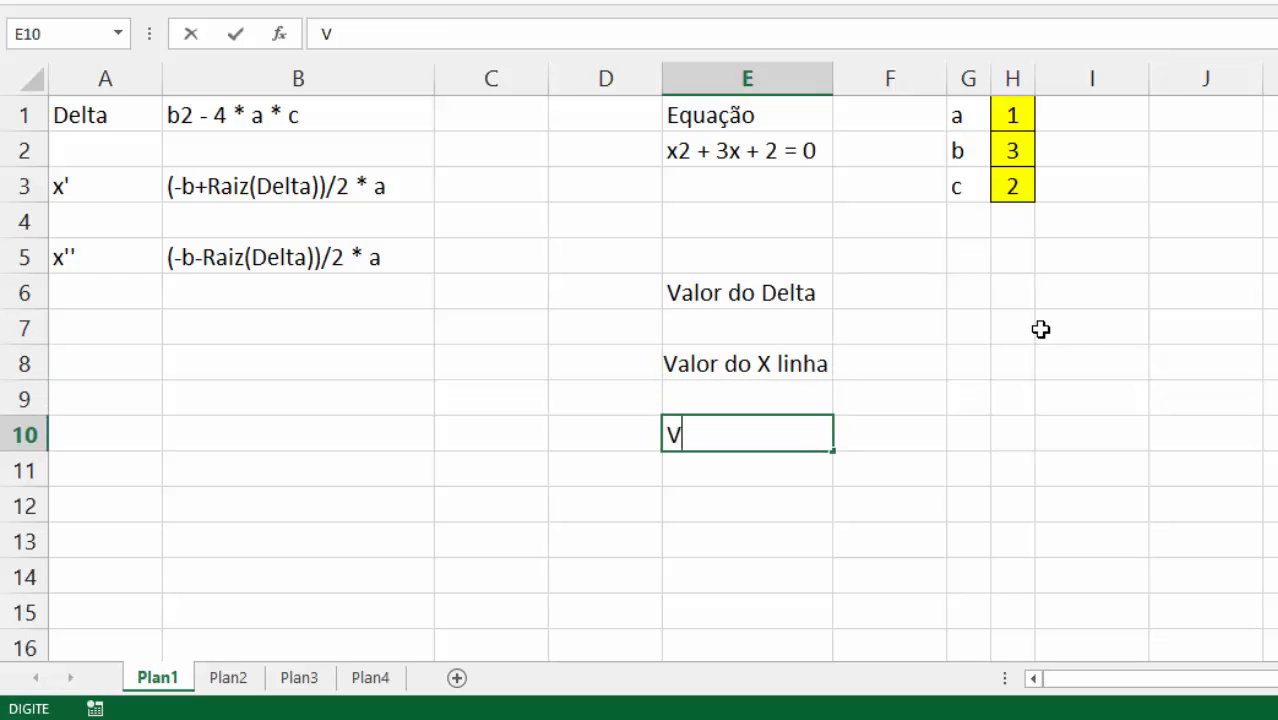
pyautogui.write('do X duas linhas')
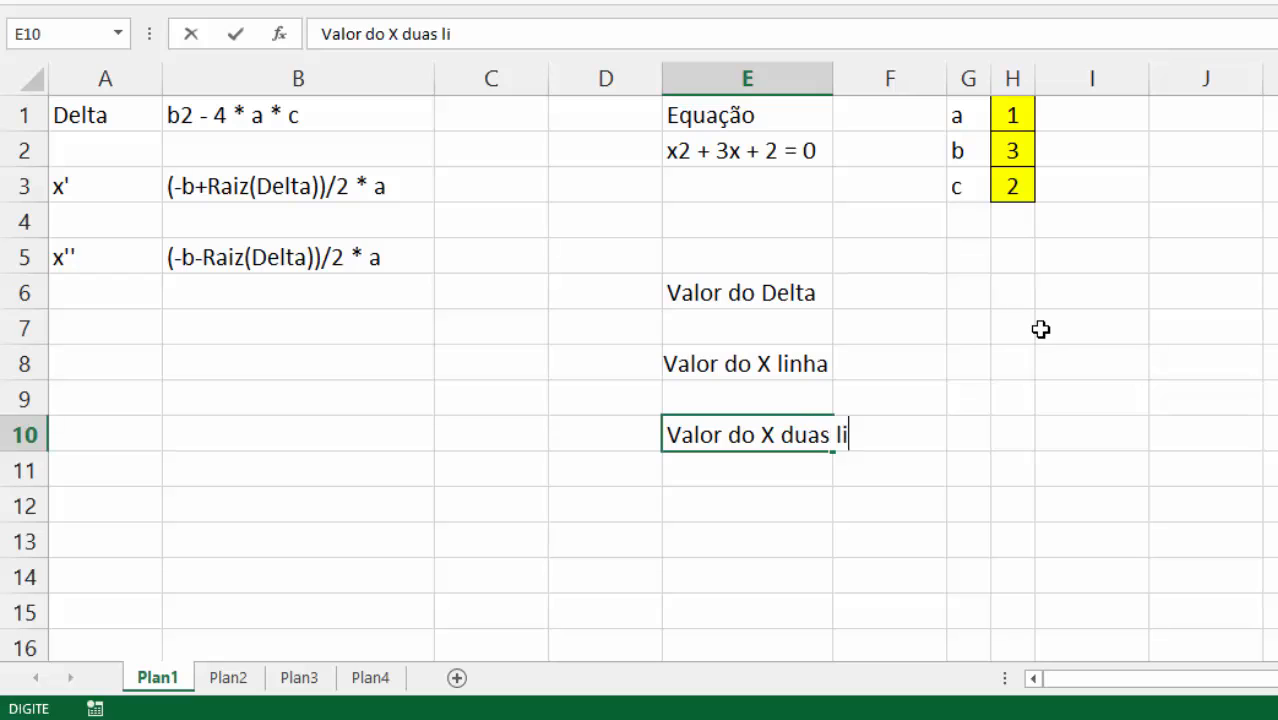
pyautogui.hotkey('ctrl', 'Return')
pyautogui.press('Return')
# Shorten the label in cell E8 to "Valor do X'", replacing the word linha with an apostrophe
pyautogui.press('Up')
pyautogui.press('Up')
pyautogui.press('Up')
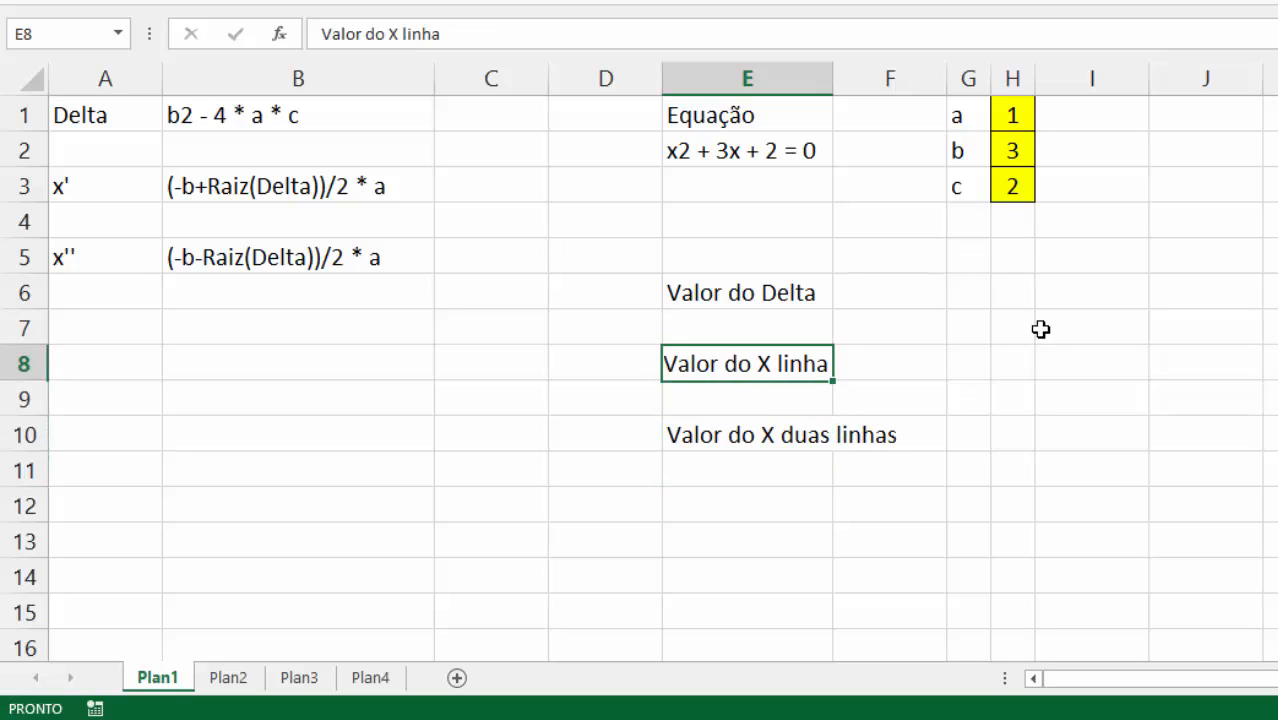
pyautogui.press('F2')
pyautogui.press('BackSpace')
pyautogui.press('BackSpace')
pyautogui.press('BackSpace')
pyautogui.press('BackSpace')
pyautogui.press('BackSpace')
pyautogui.write("'")
pyautogui.press('Return')
# Shorten the label in cell E10 to "Valor do X''", replacing the words duas linhas with two apostrophes
pyautogui.press('Return')
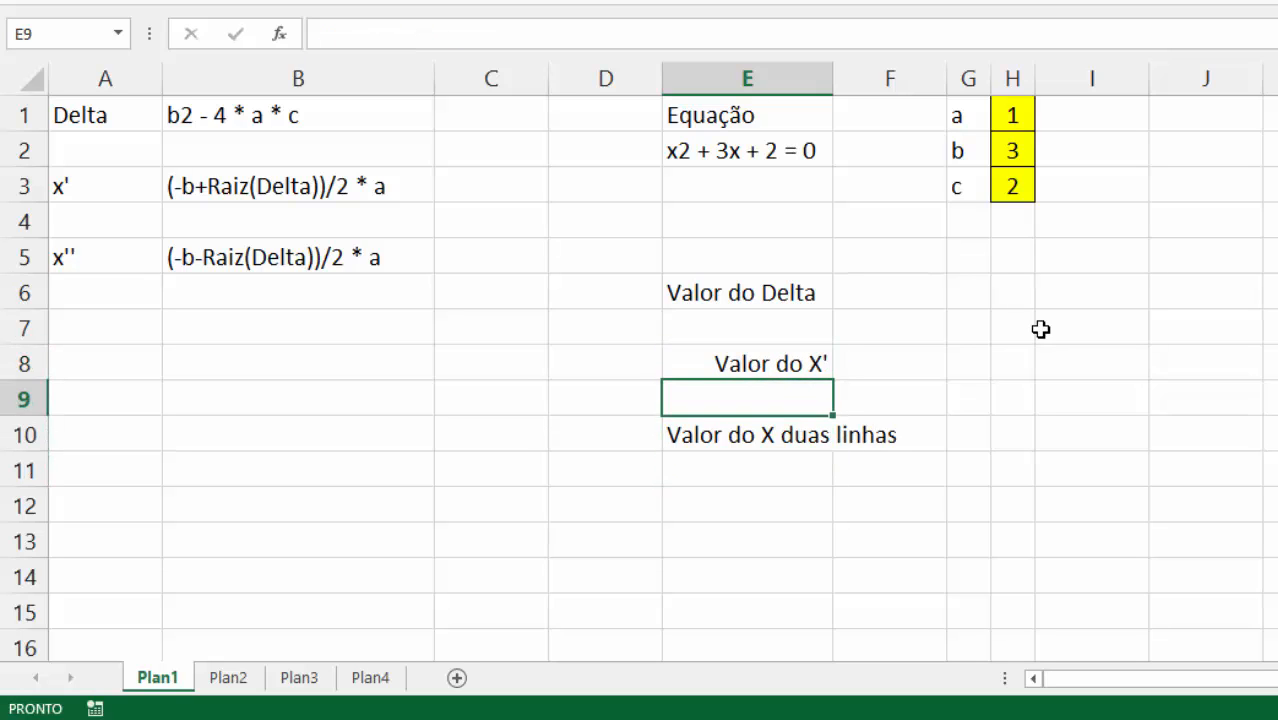
pyautogui.press('F2')
pyautogui.press('BackSpace')
pyautogui.press('BackSpace')
pyautogui.press('BackSpace')
pyautogui.press('BackSpace')
pyautogui.press('BackSpace')
pyautogui.press('BackSpace')
pyautogui.press('BackSpace')
pyautogui.press('BackSpace')
pyautogui.press('BackSpace')
pyautogui.press('BackSpace')
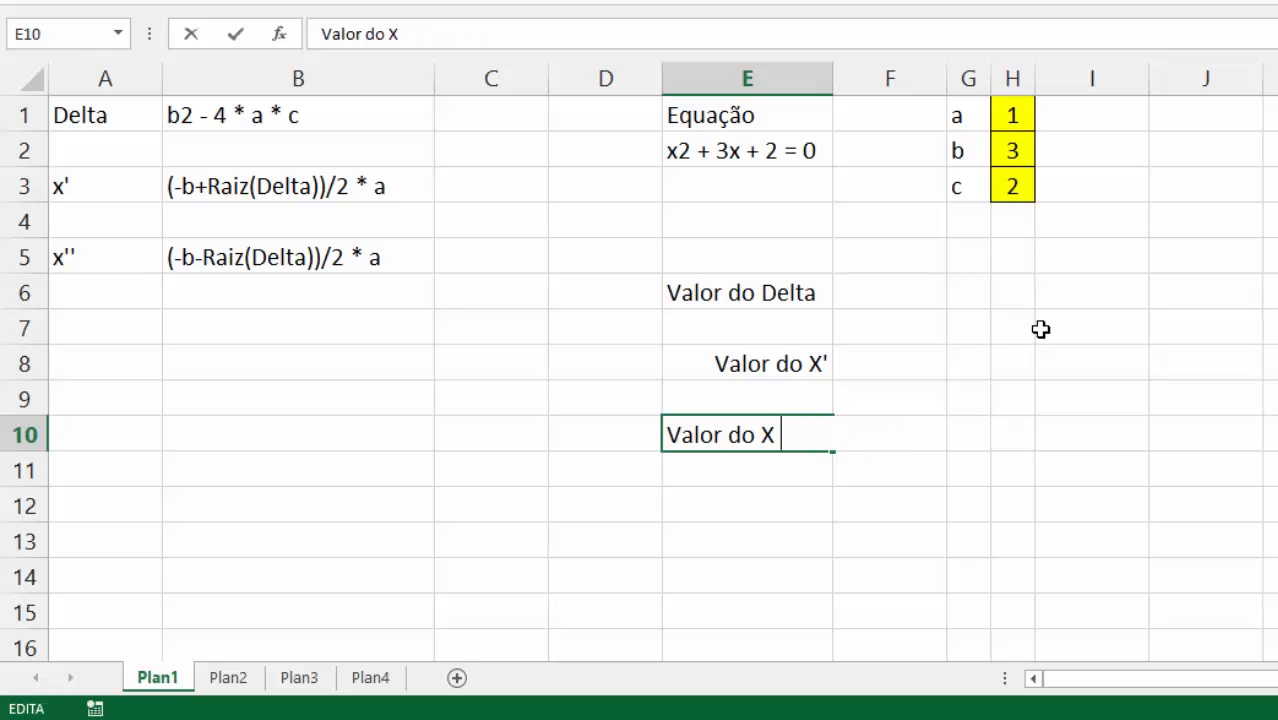
pyautogui.write("''")
pyautogui.press('Return')
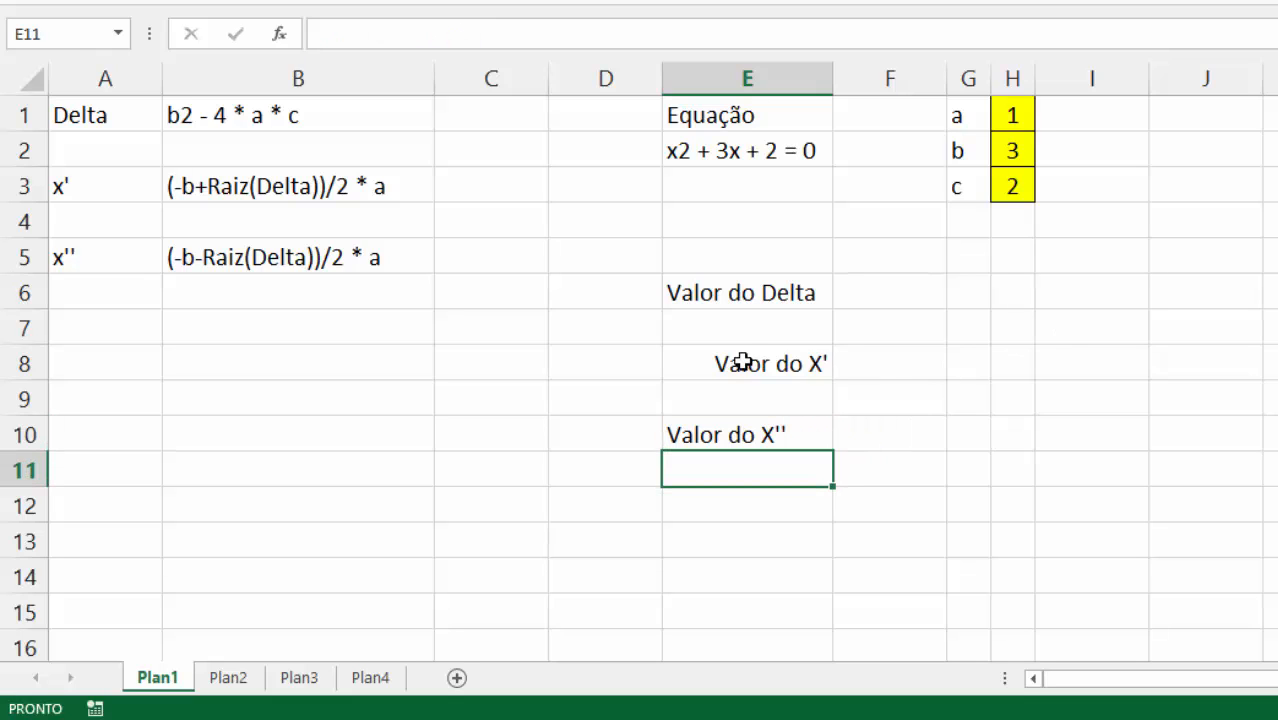
# Left-align the result labels in cells E6:E10
pyautogui.moveTo(730, 305); pyautogui.dragTo(732, 443)
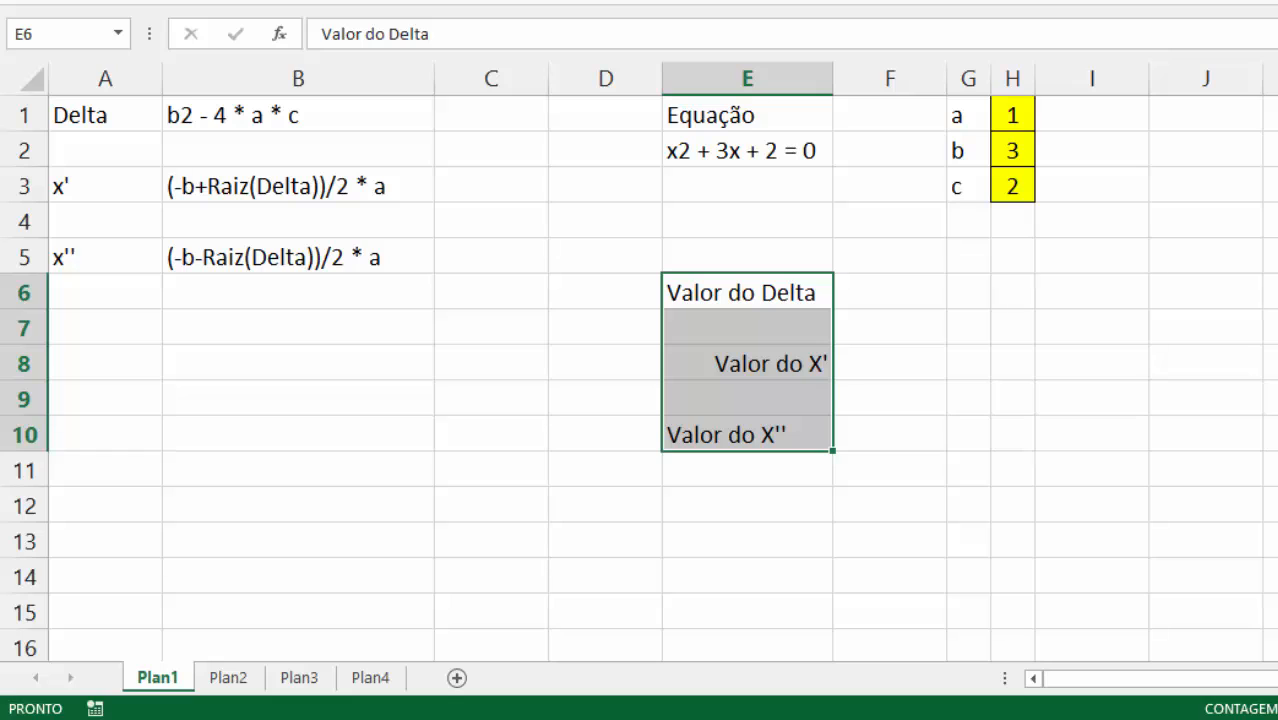
pyautogui.click(910, 294)
pyautogui.click(967, 297)
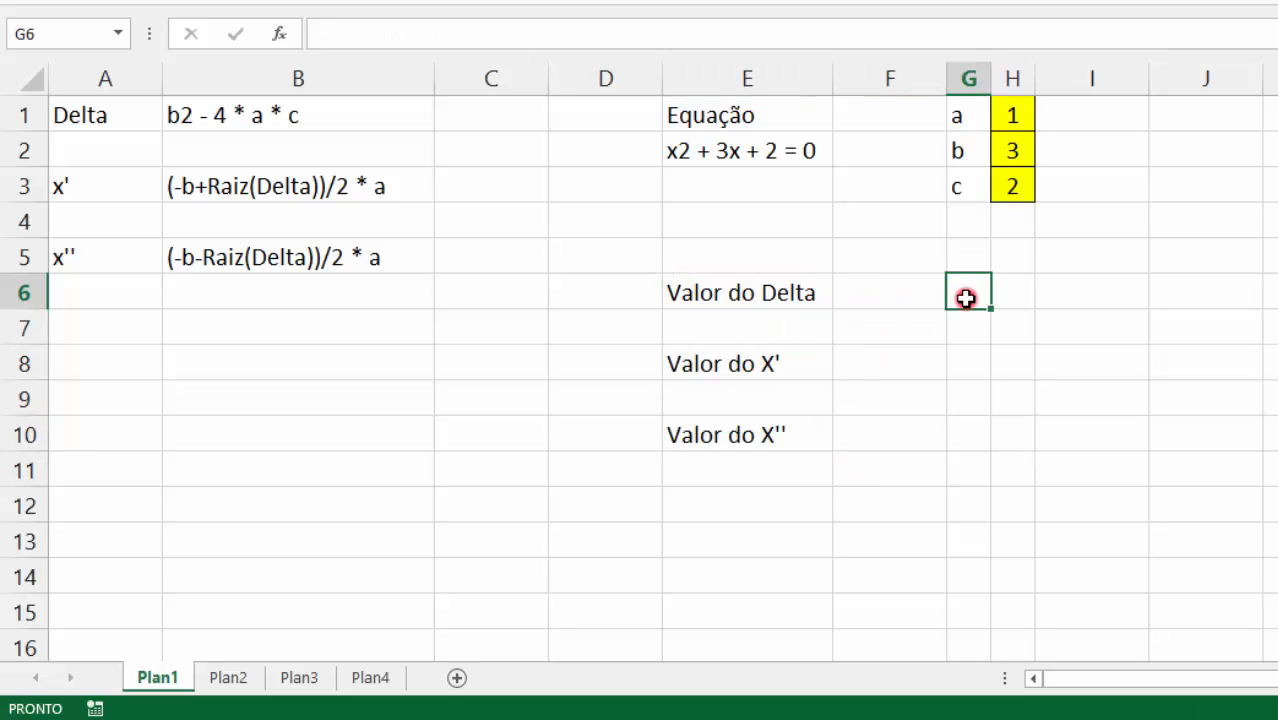
# Enter the Delta formula =H2^2-4*H1*H3 in cell F6, referencing the coefficient cells
pyautogui.click(904, 300)
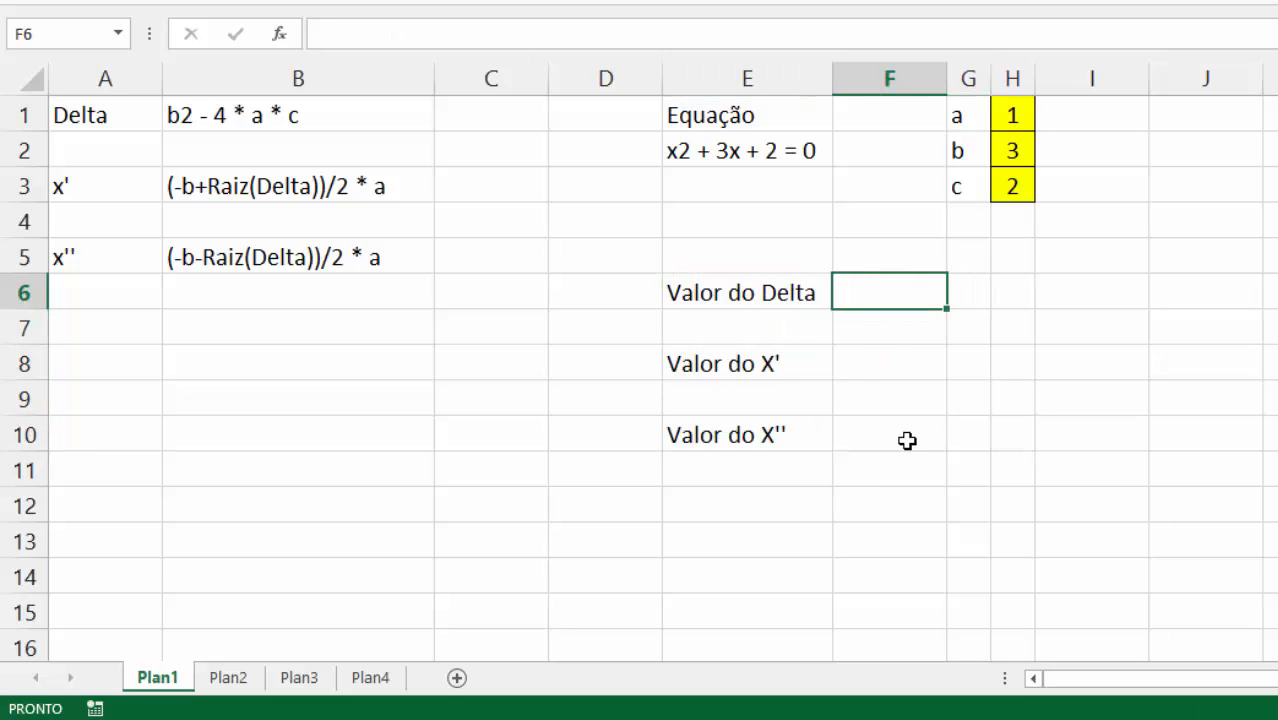
pyautogui.write('=')
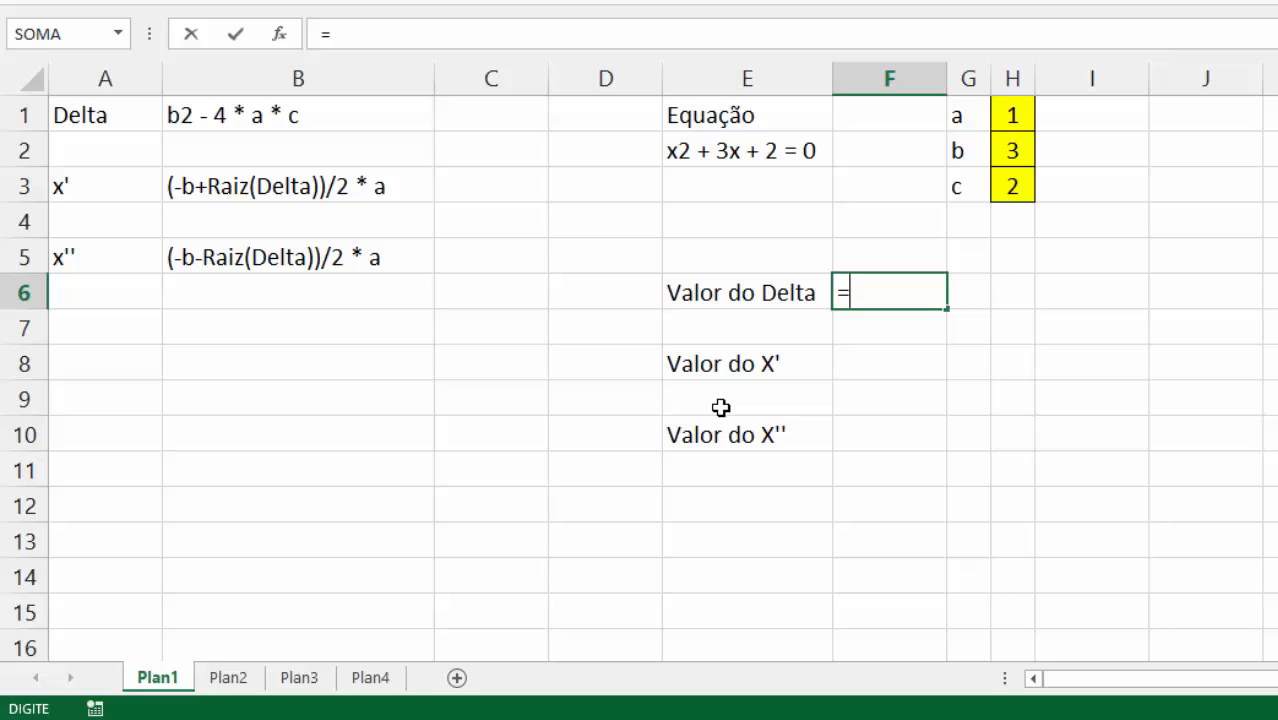
pyautogui.click(854, 297)
pyautogui.click(867, 300)
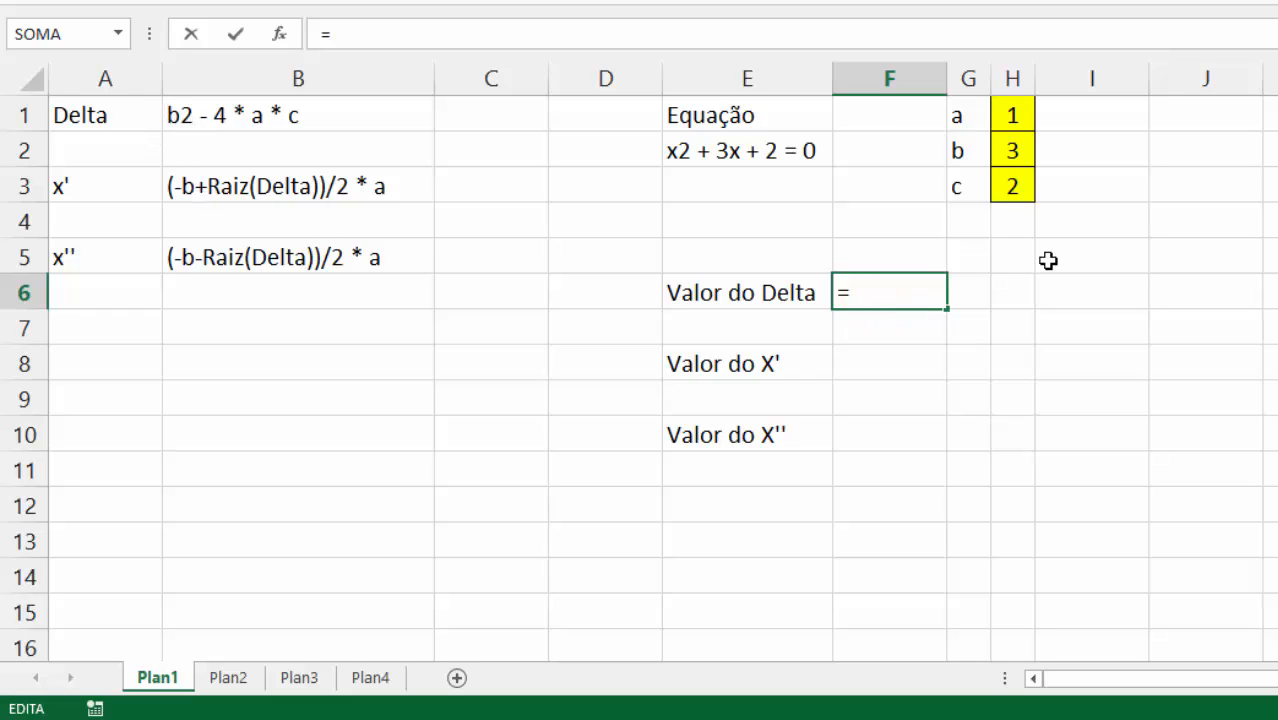
pyautogui.click(1016, 151)
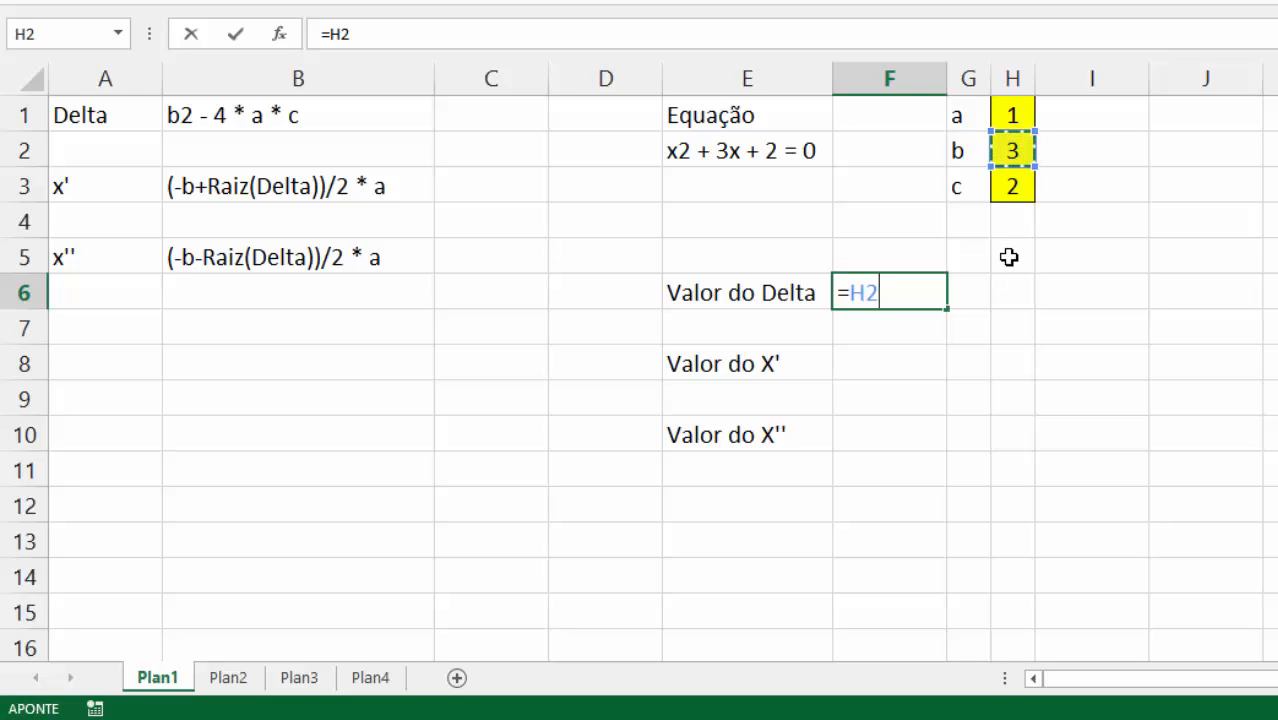
pyautogui.write('^2')
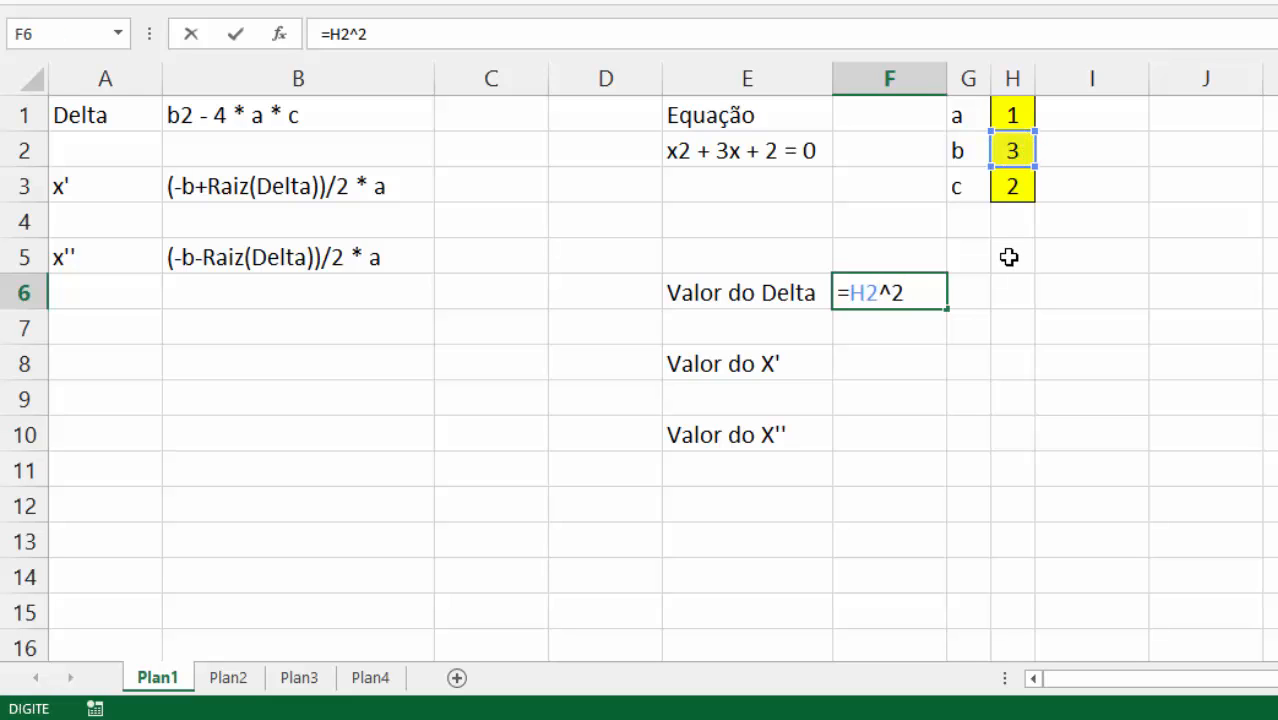
pyautogui.write('-4*')
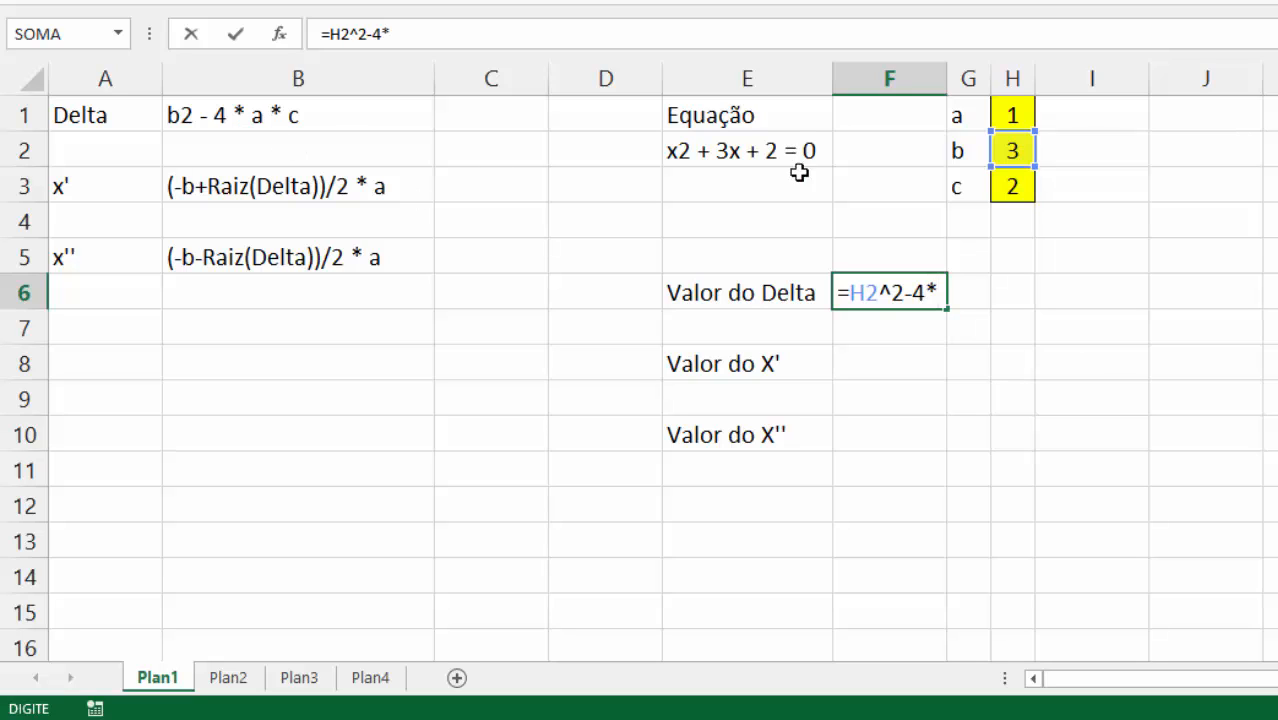
pyautogui.click(1012, 118)
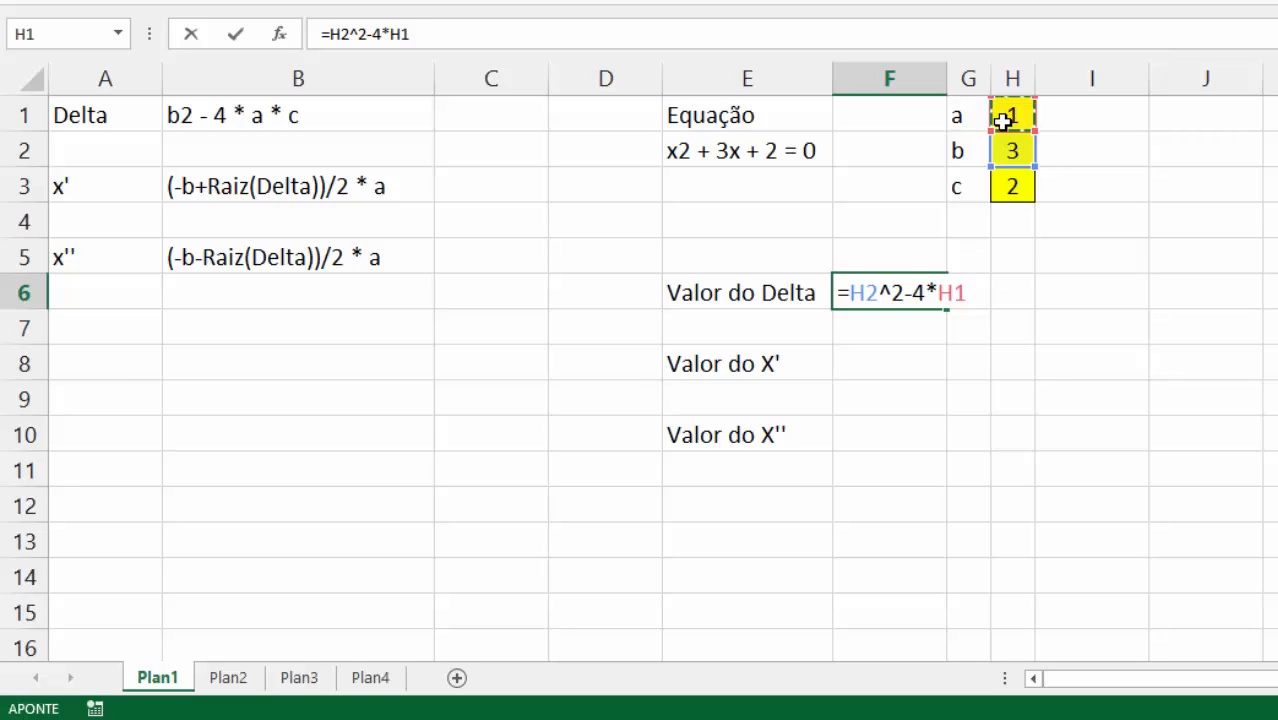
pyautogui.write('*')
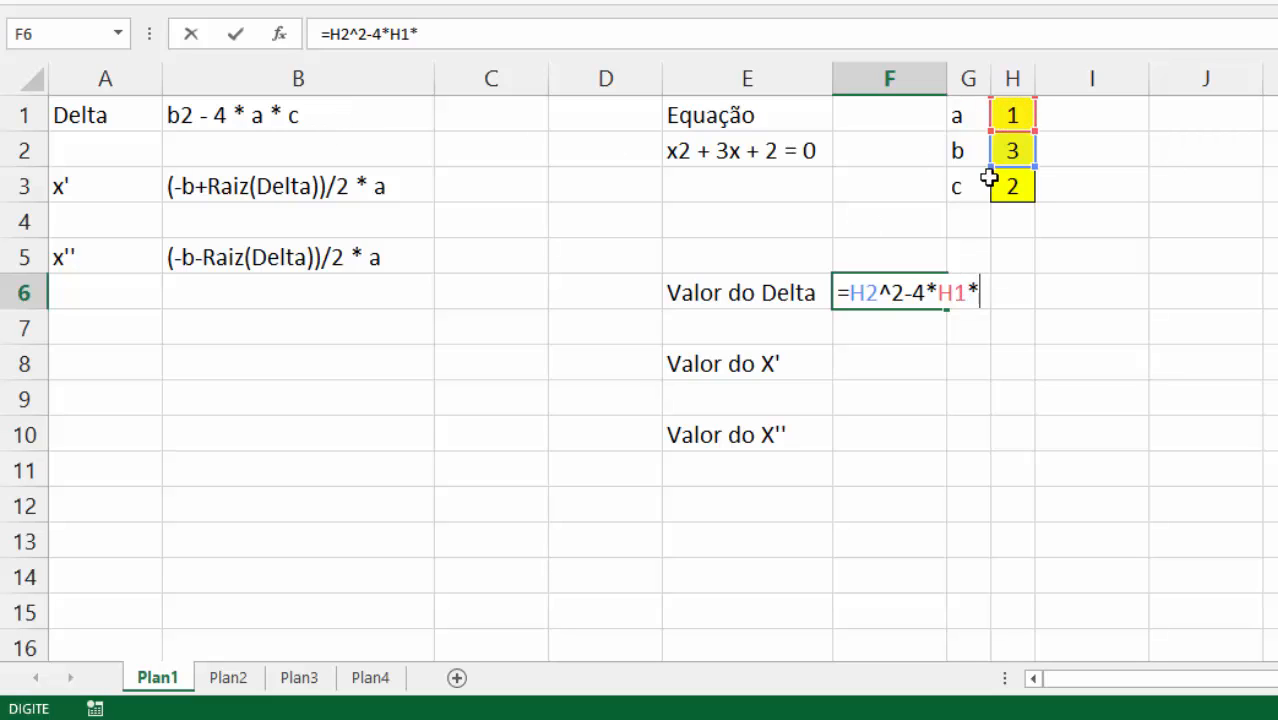
pyautogui.click(1015, 188)
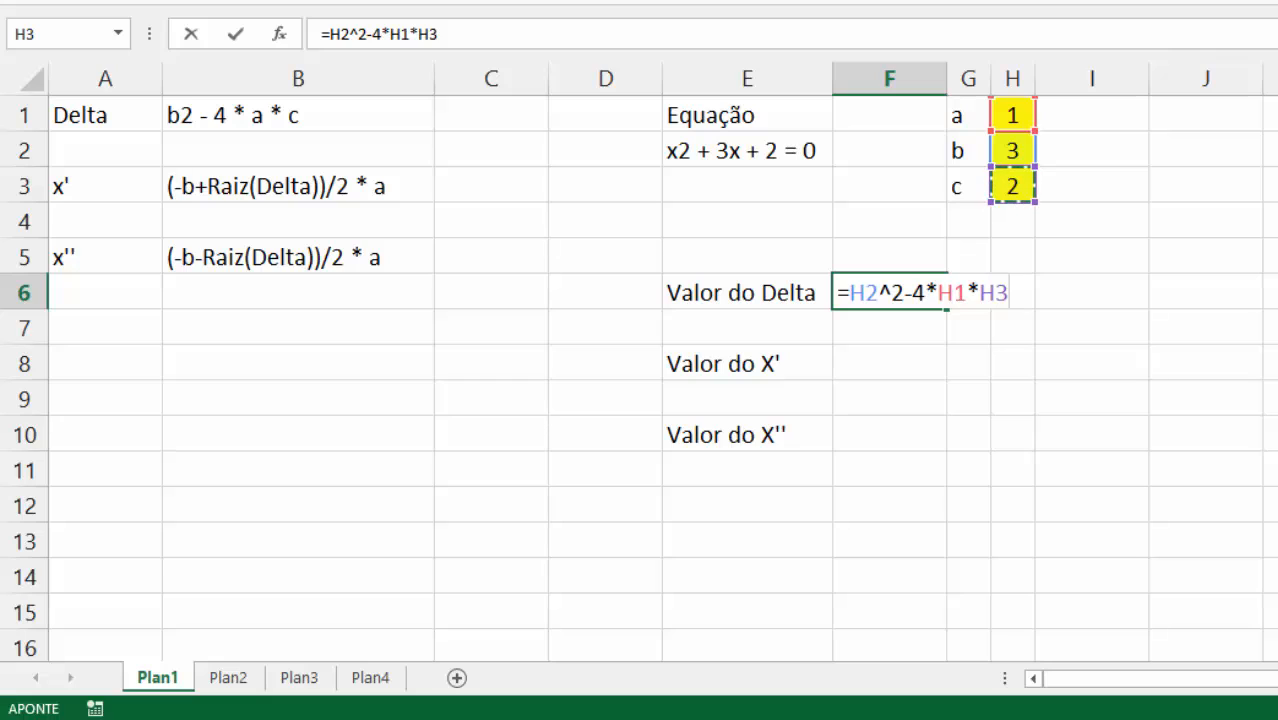
pyautogui.press('Return')
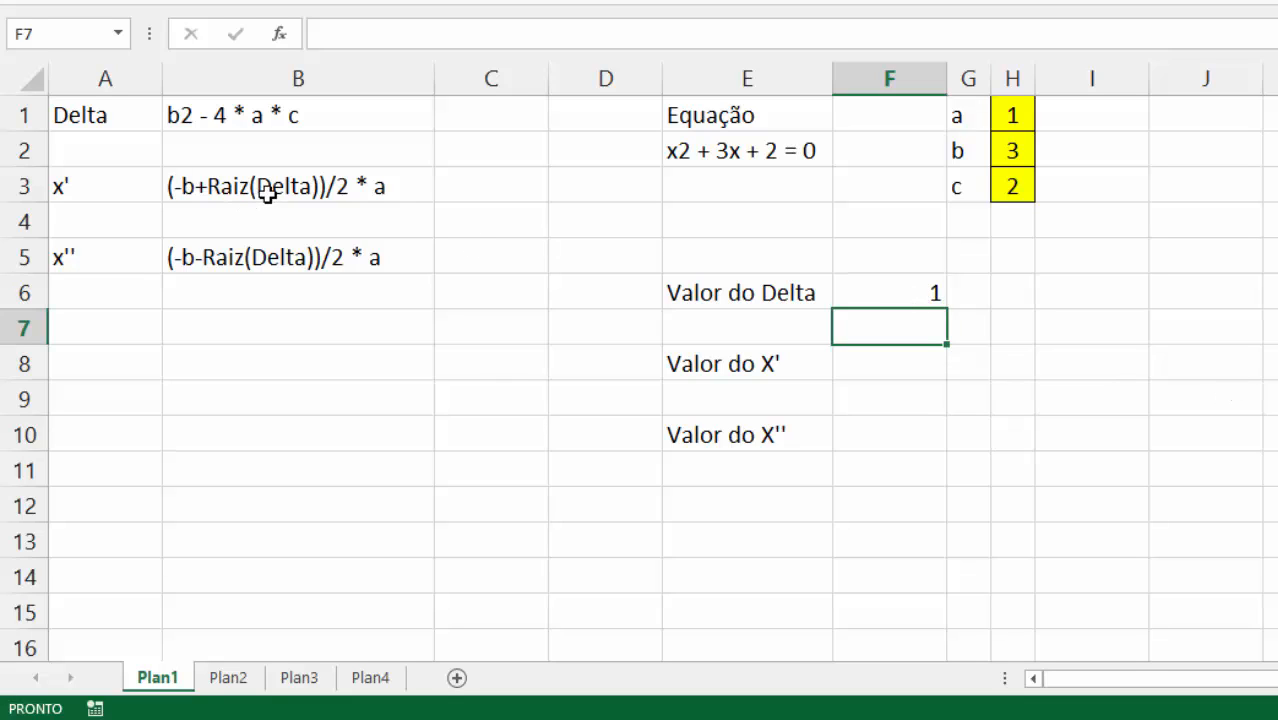
# Enter the X' formula =(-H2+raiz(F6))/2*H1 in cell F8
pyautogui.click(874, 370)
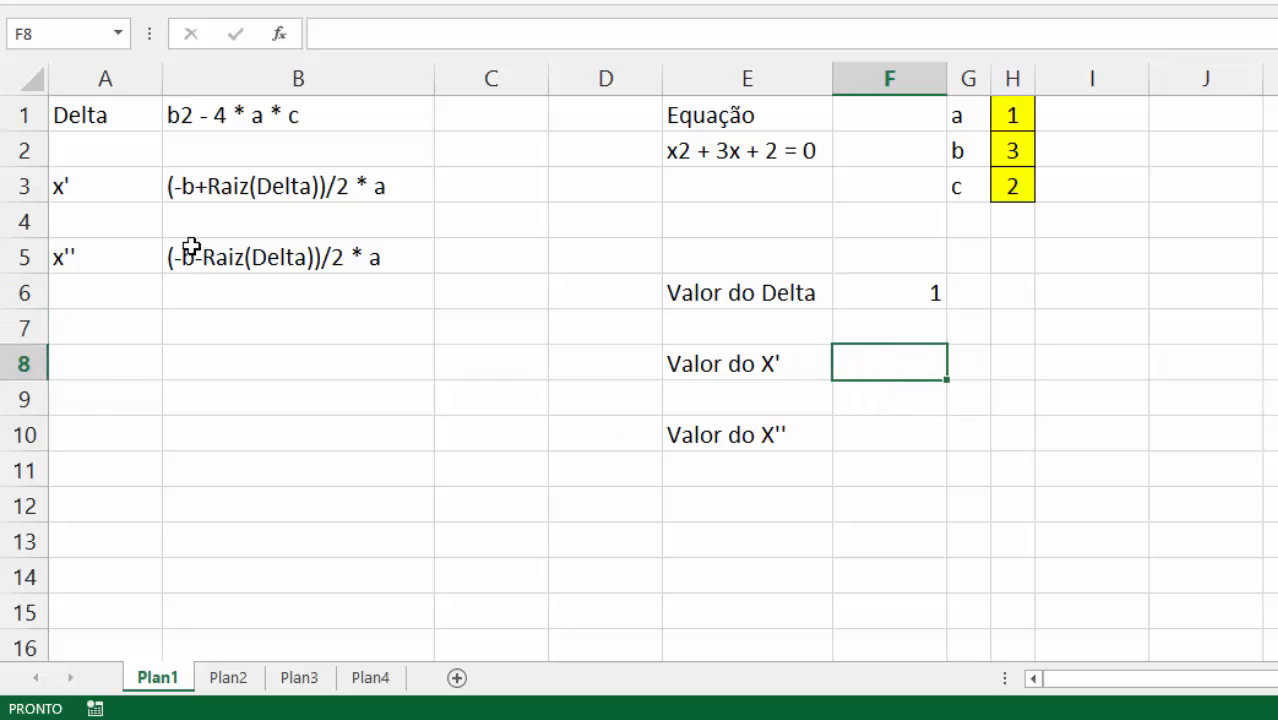
pyautogui.write('=(')
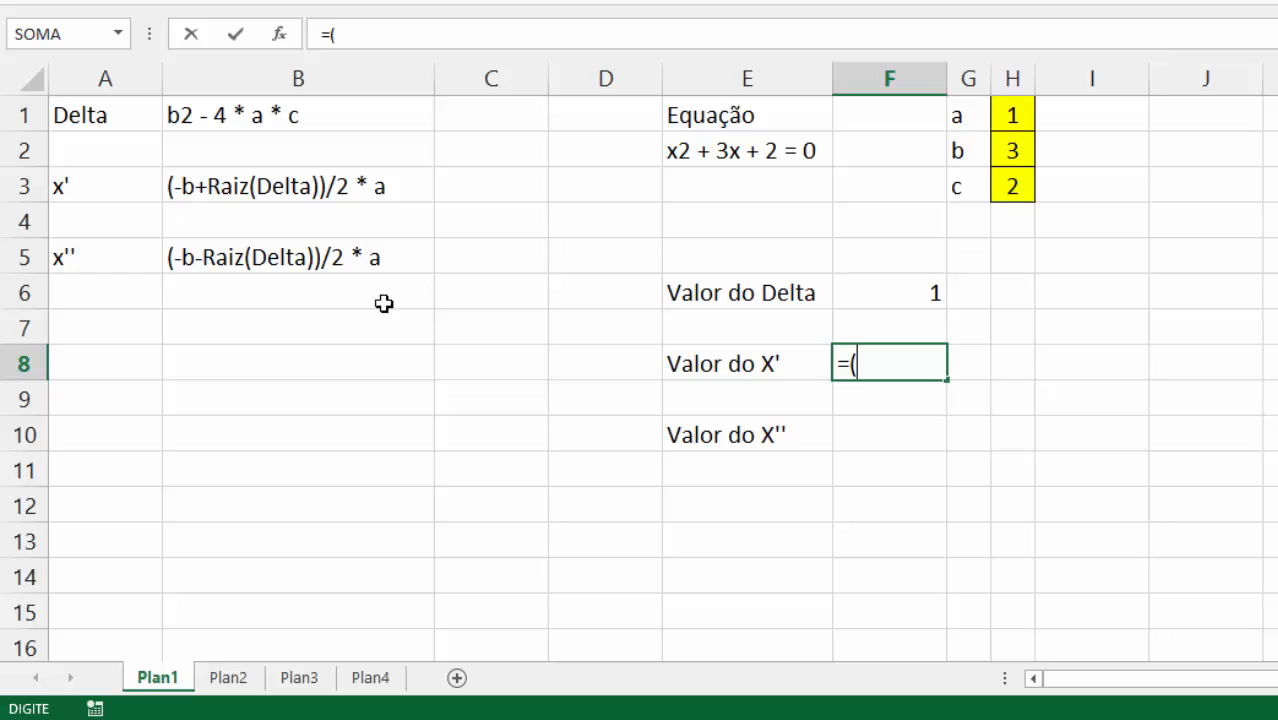
pyautogui.write('-')
pyautogui.click(1011, 150)
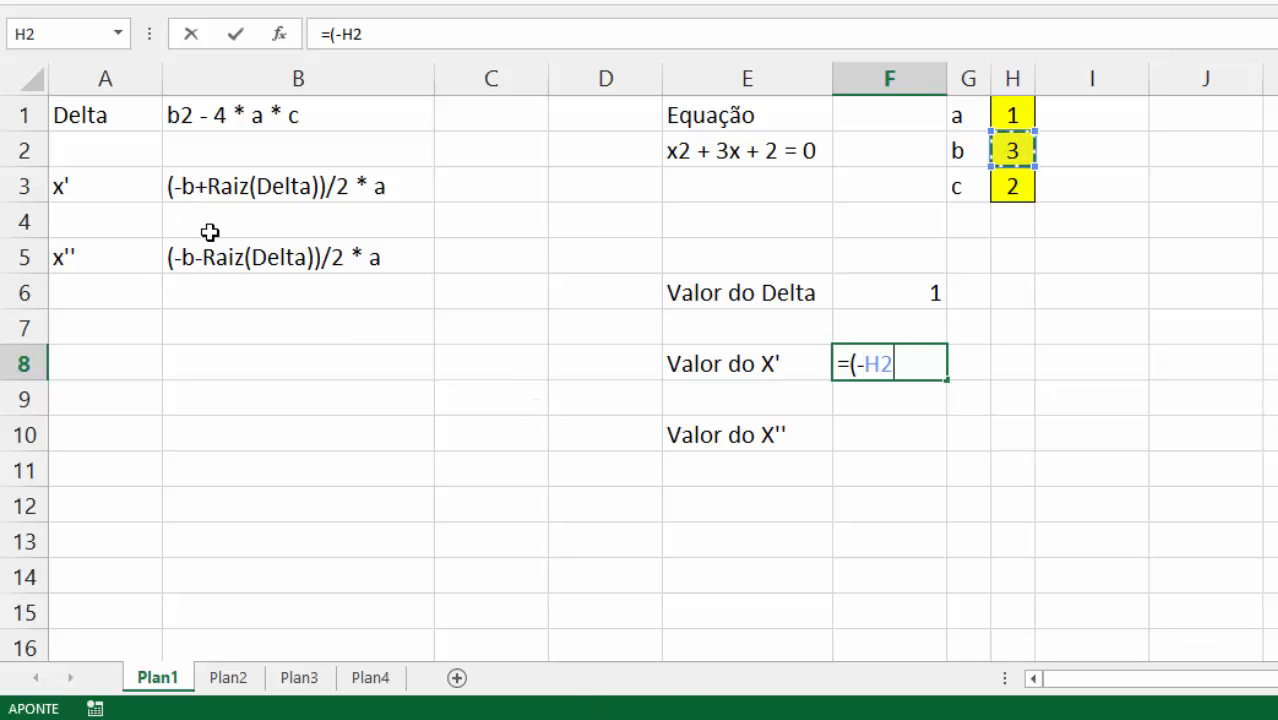
pyautogui.write('+raz')
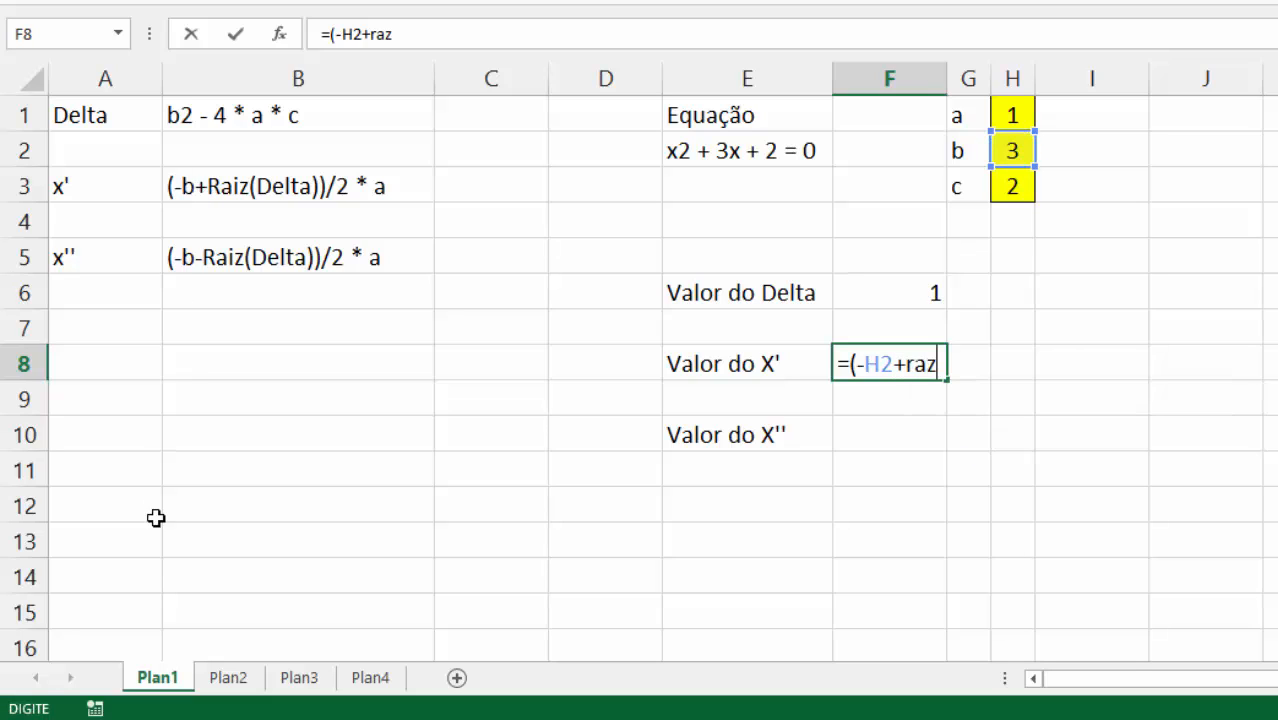
pyautogui.press('BackSpace')
pyautogui.write('iz(')
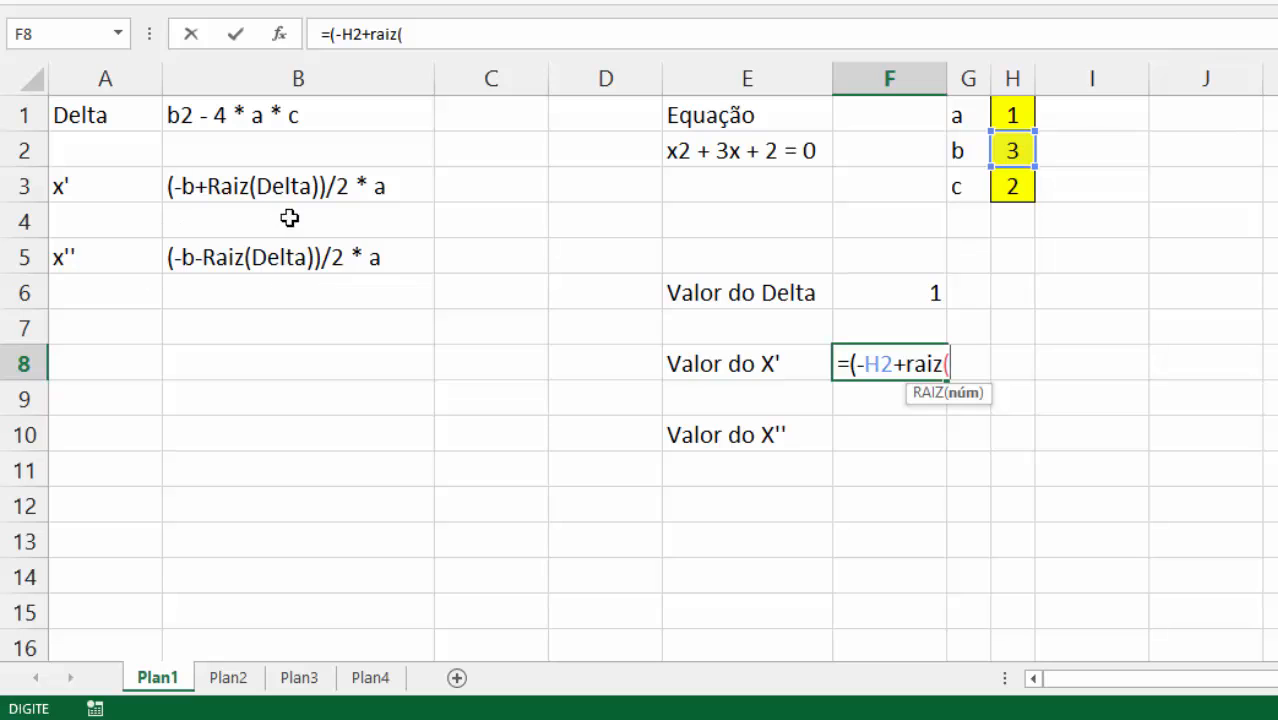
pyautogui.click(868, 295)
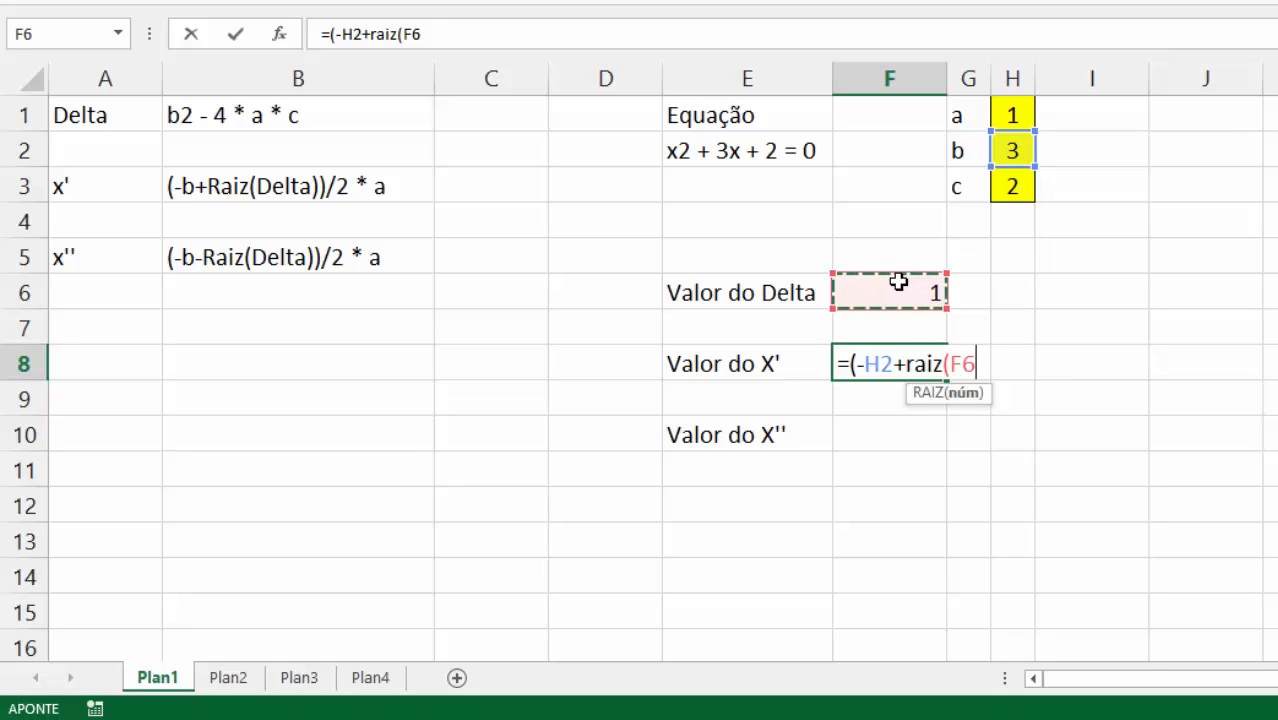
pyautogui.write(')')
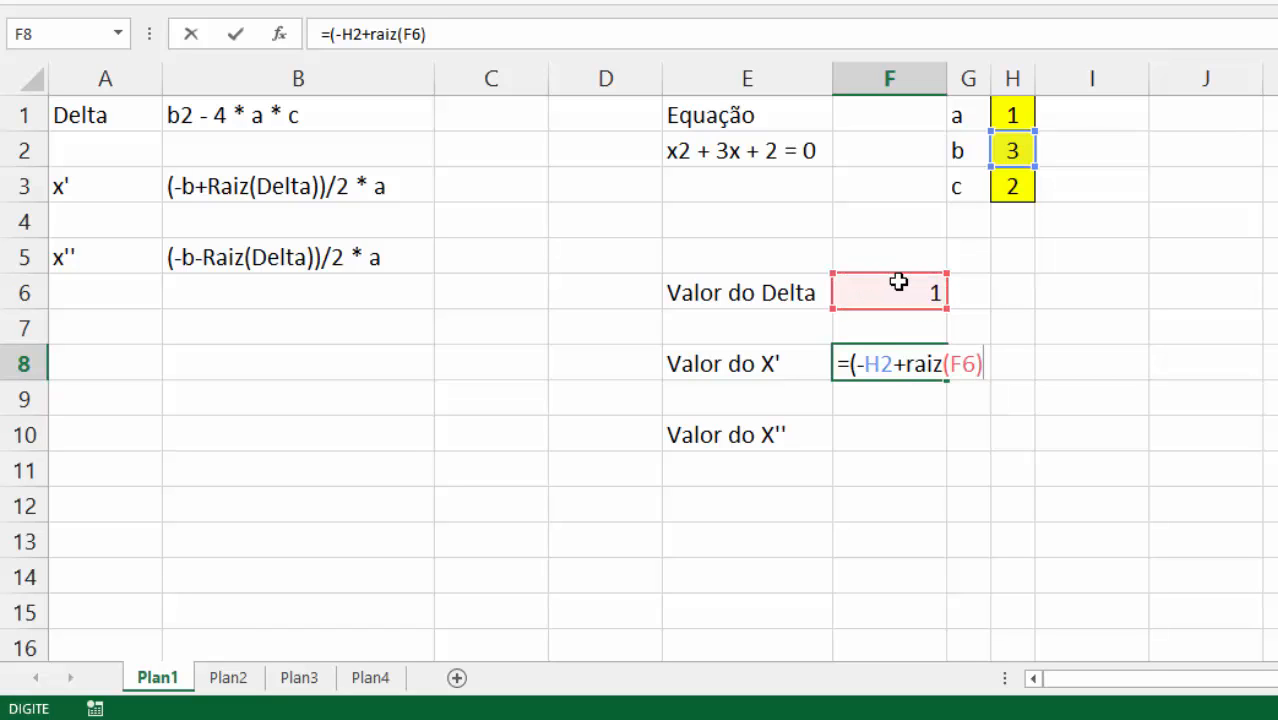
pyautogui.write(')/2*')
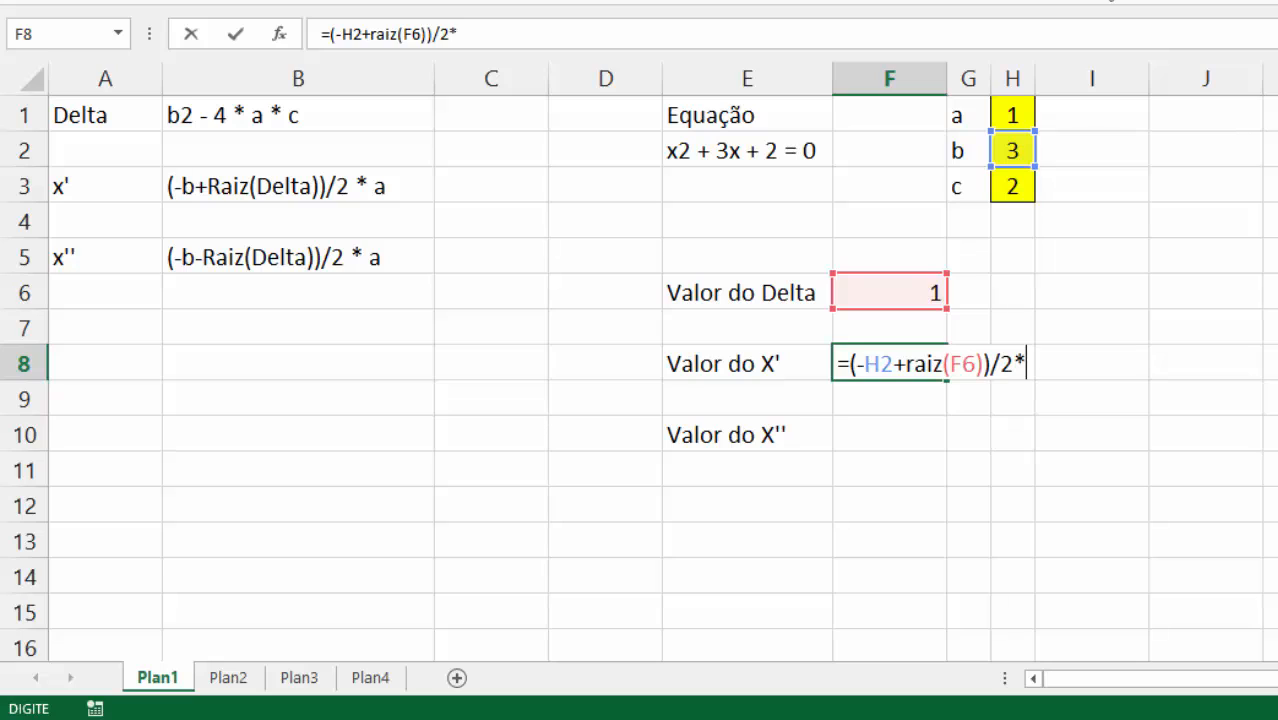
pyautogui.click(1010, 115)
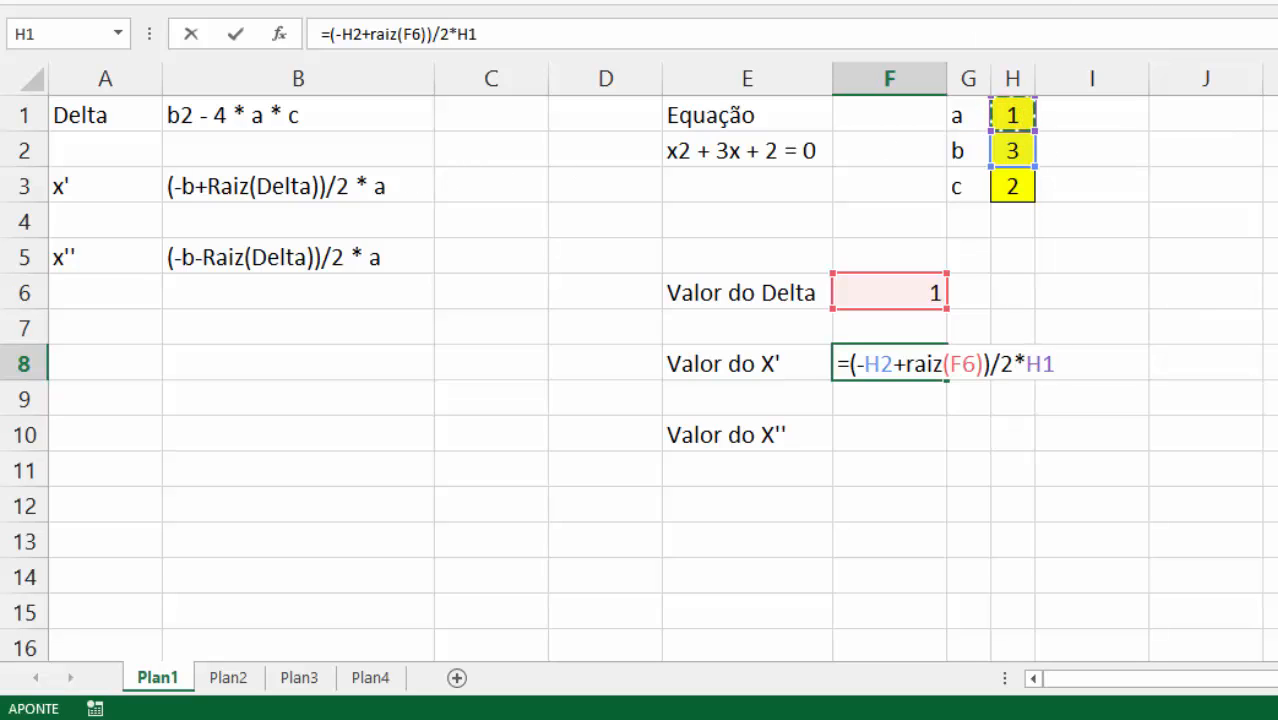
pyautogui.press('Return')
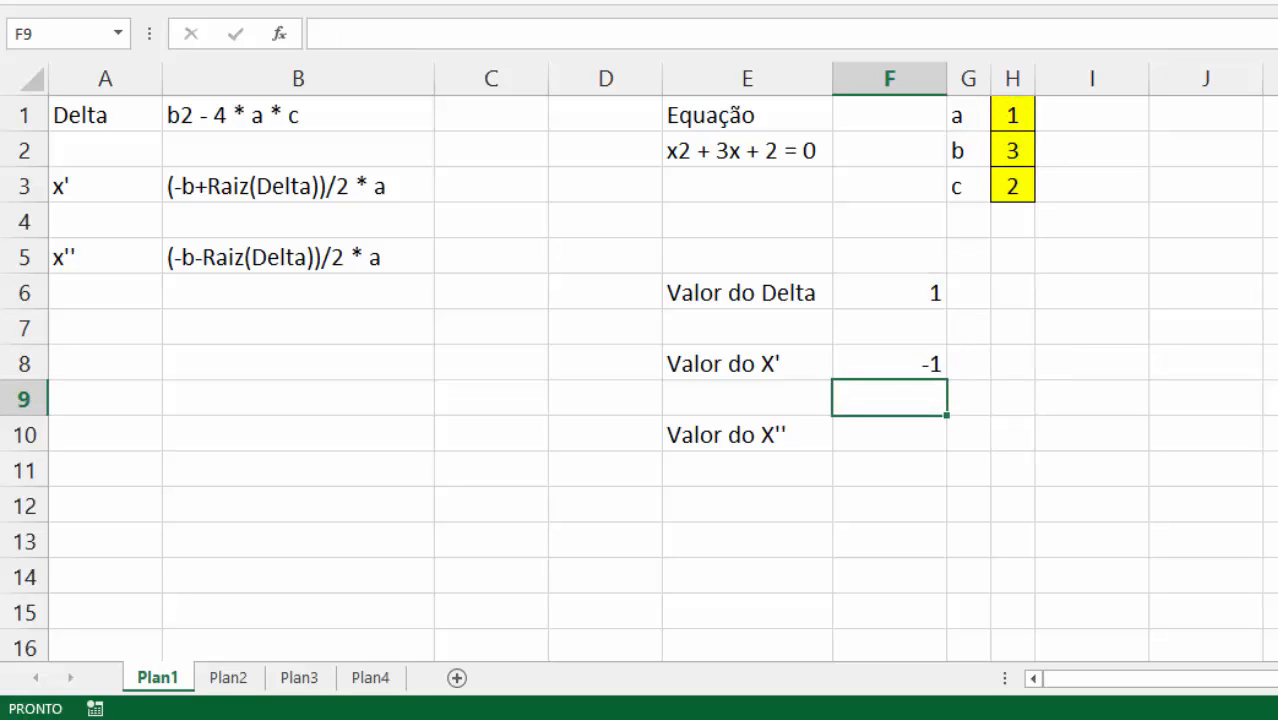
# Enter the X'' formula =(-H2-raiz(F6))/2*H1 in cell F10
pyautogui.click(889, 469)
pyautogui.press('Up')
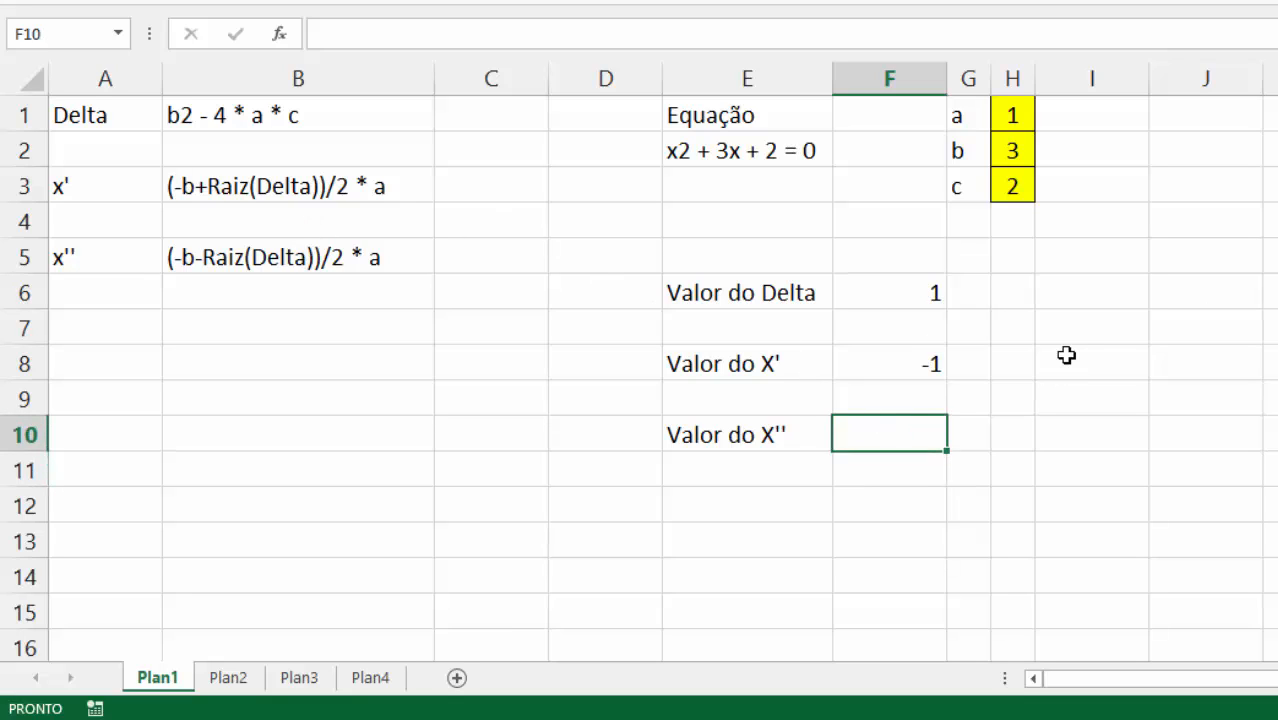
pyautogui.write('=(')
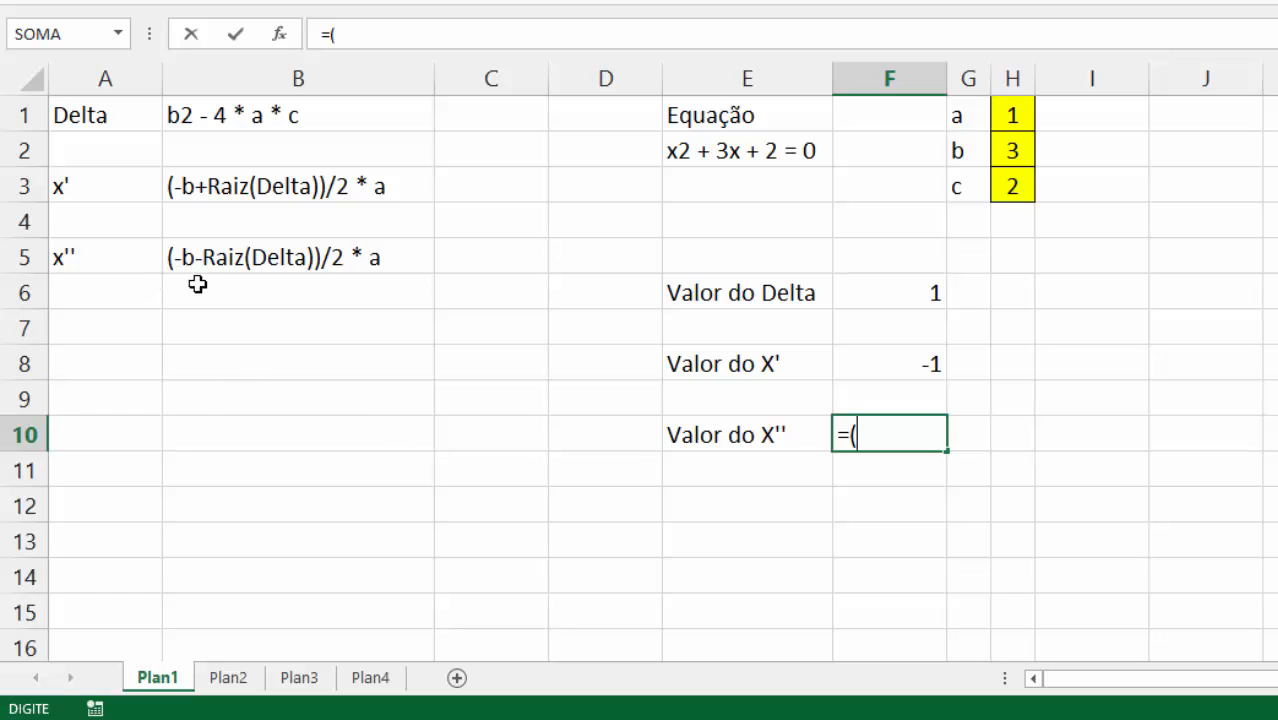
pyautogui.write('-b')
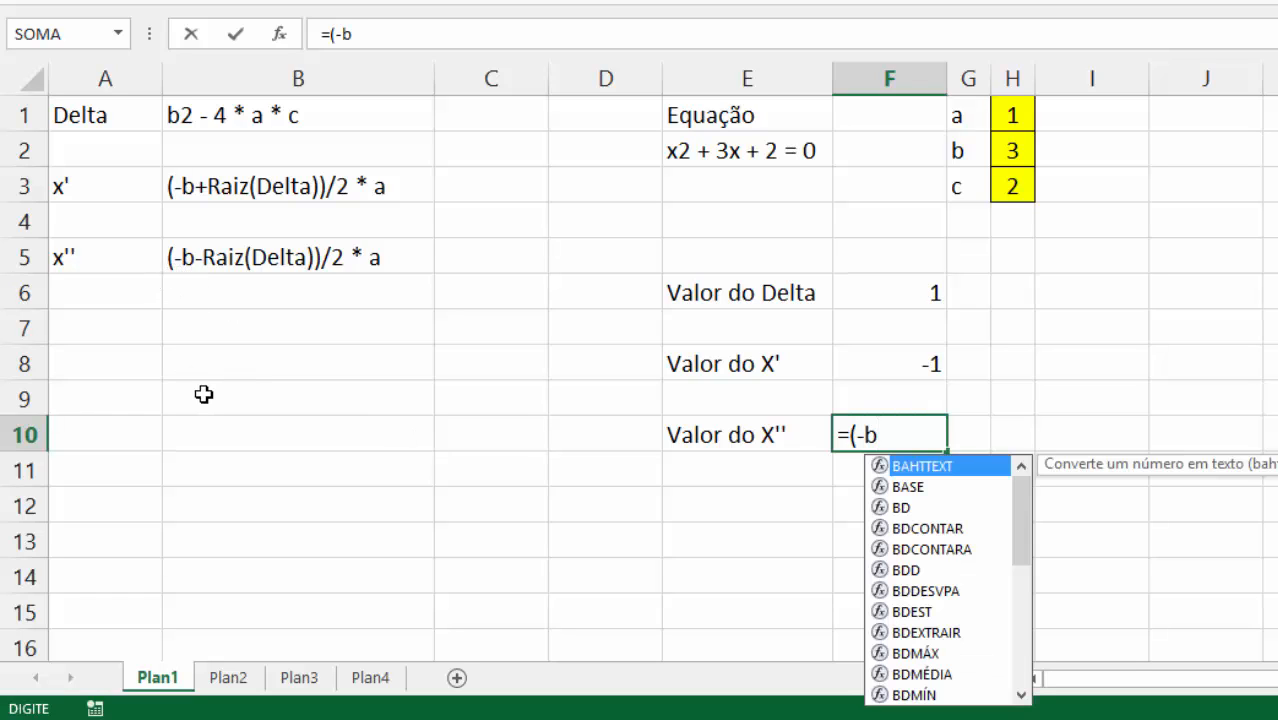
pyautogui.press('BackSpace')
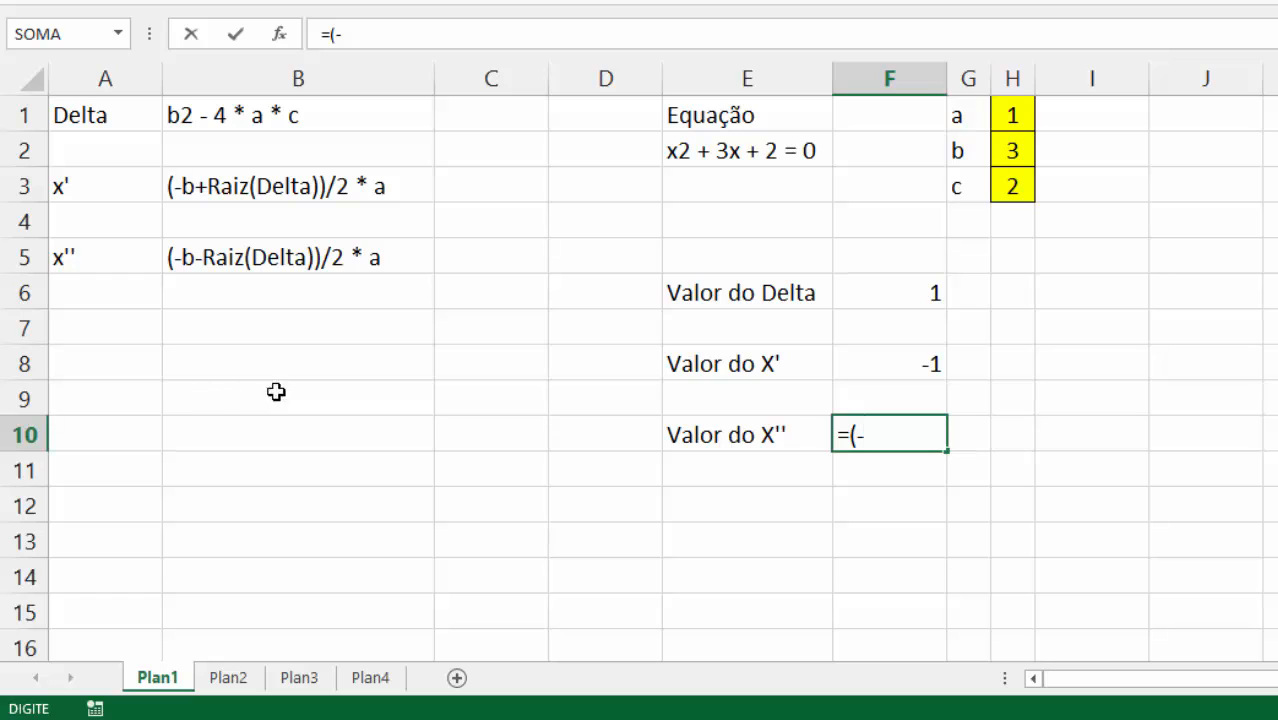
pyautogui.click(1012, 155)
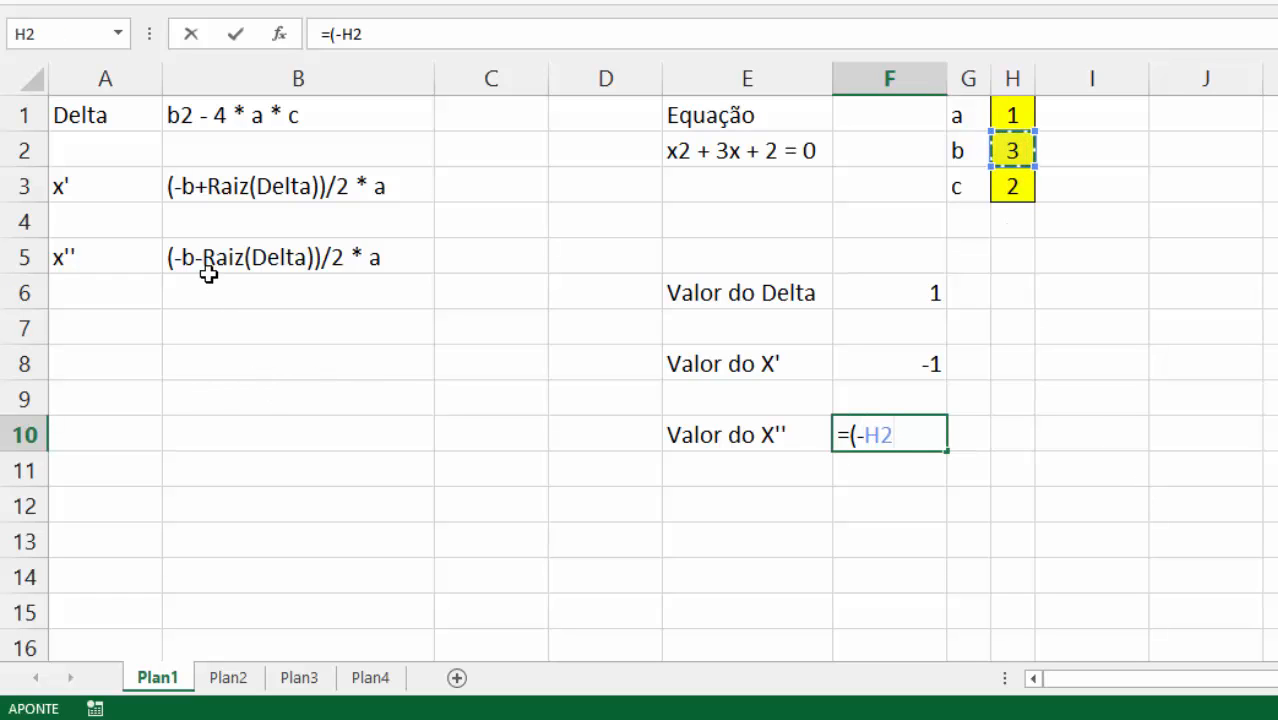
pyautogui.write('-raiz')
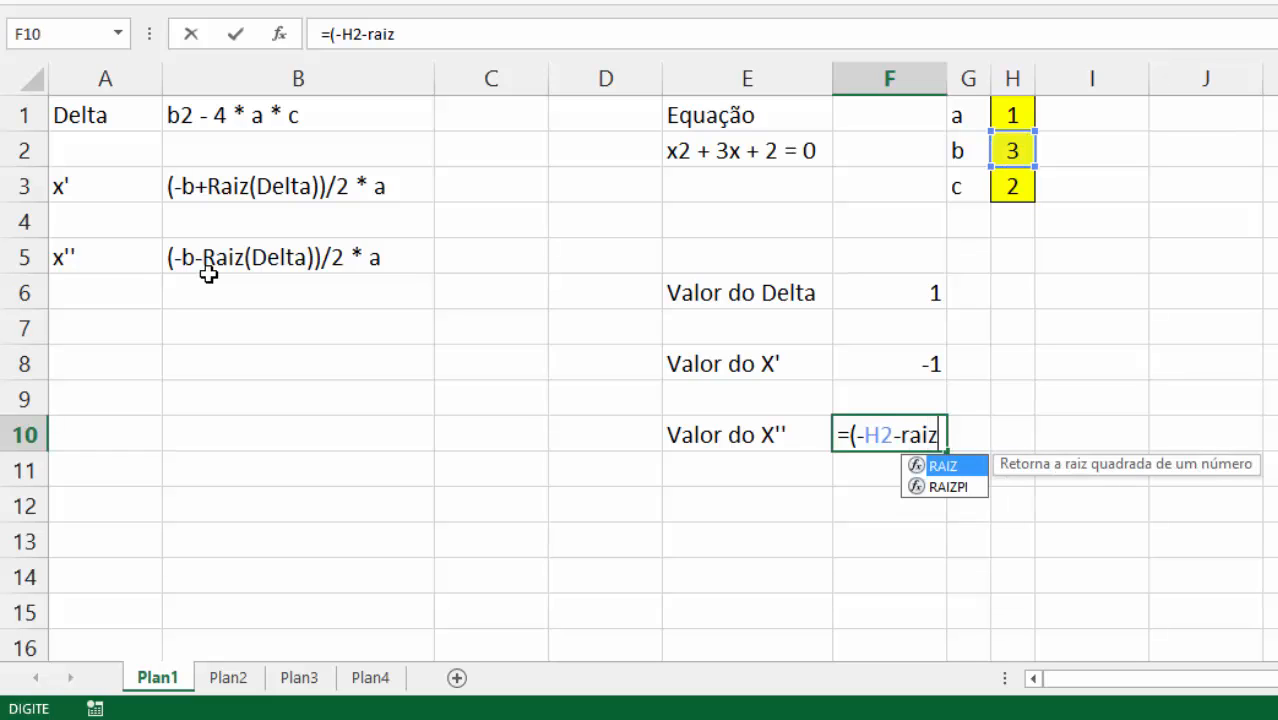
pyautogui.write('(')
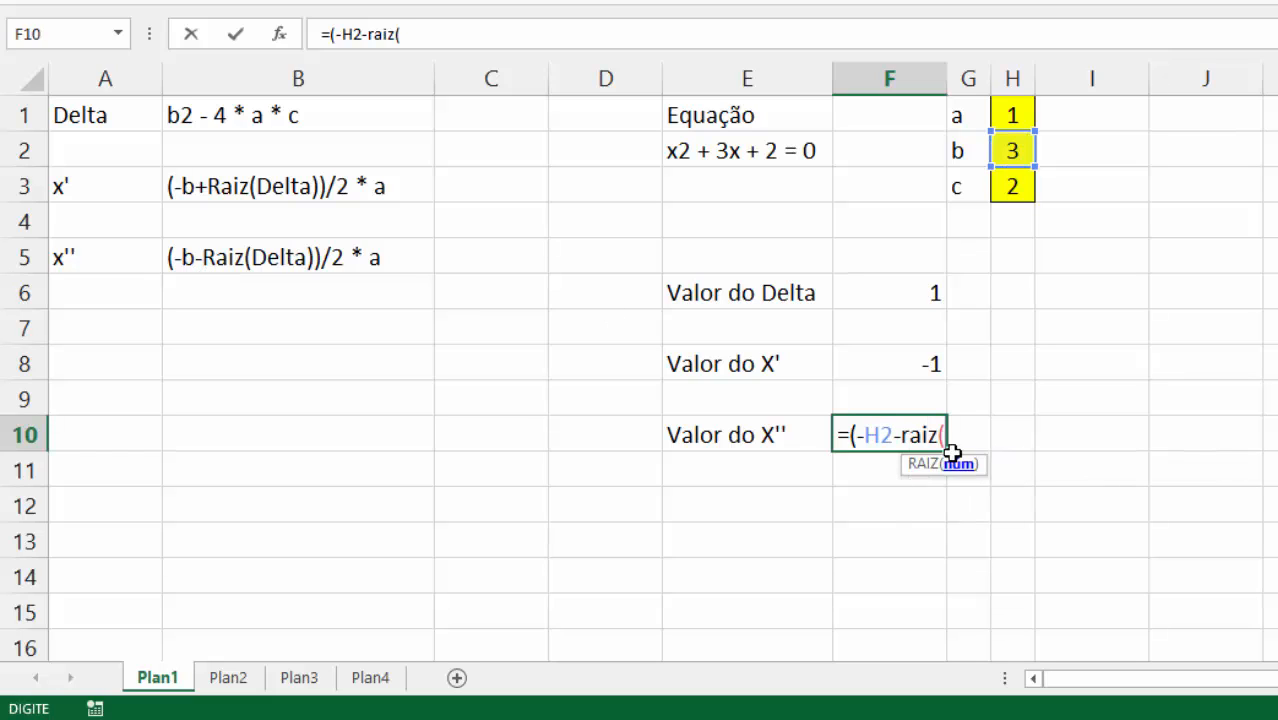
pyautogui.click(903, 291)
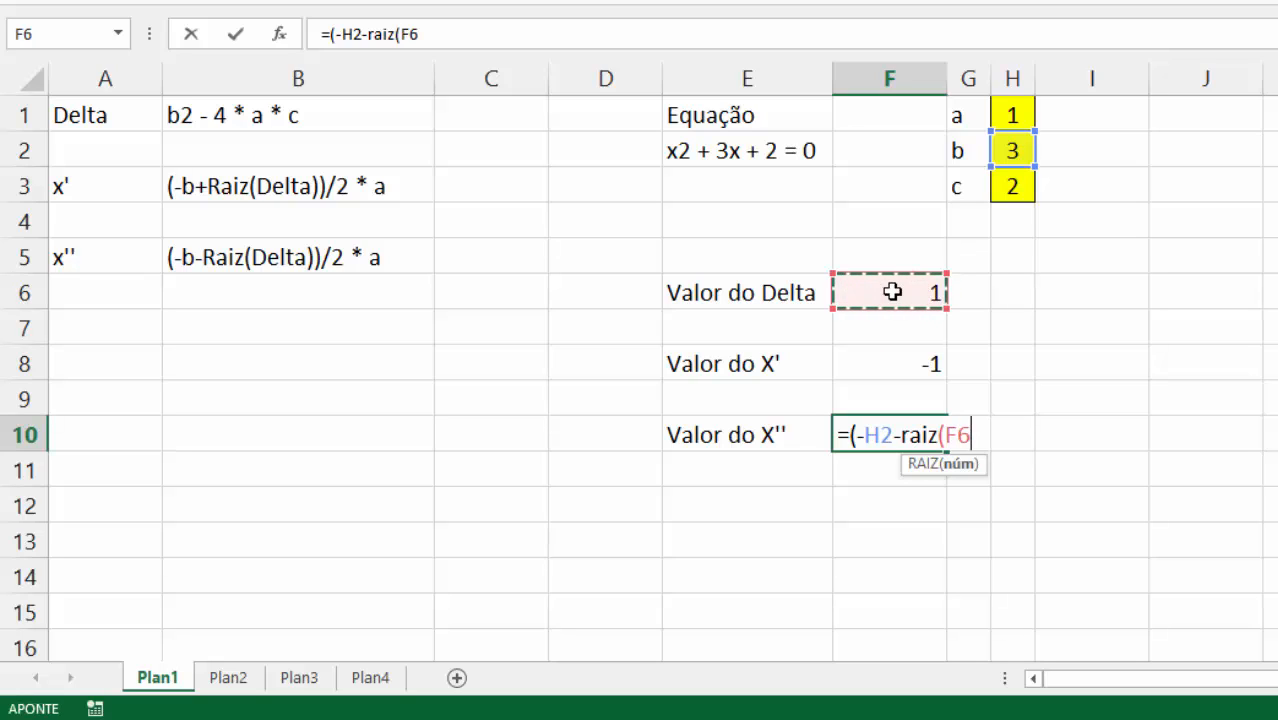
pyautogui.write('))')
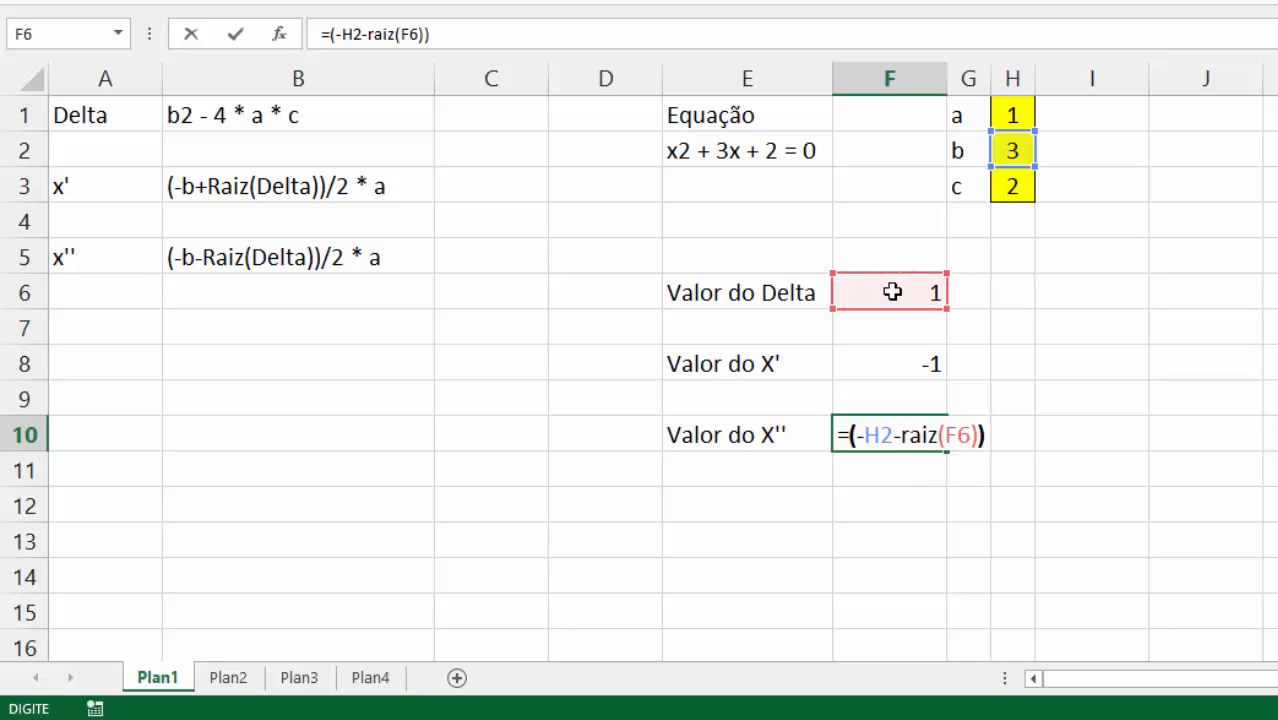
pyautogui.write('/2*')
pyautogui.click(1012, 114)
pyautogui.press('Return')
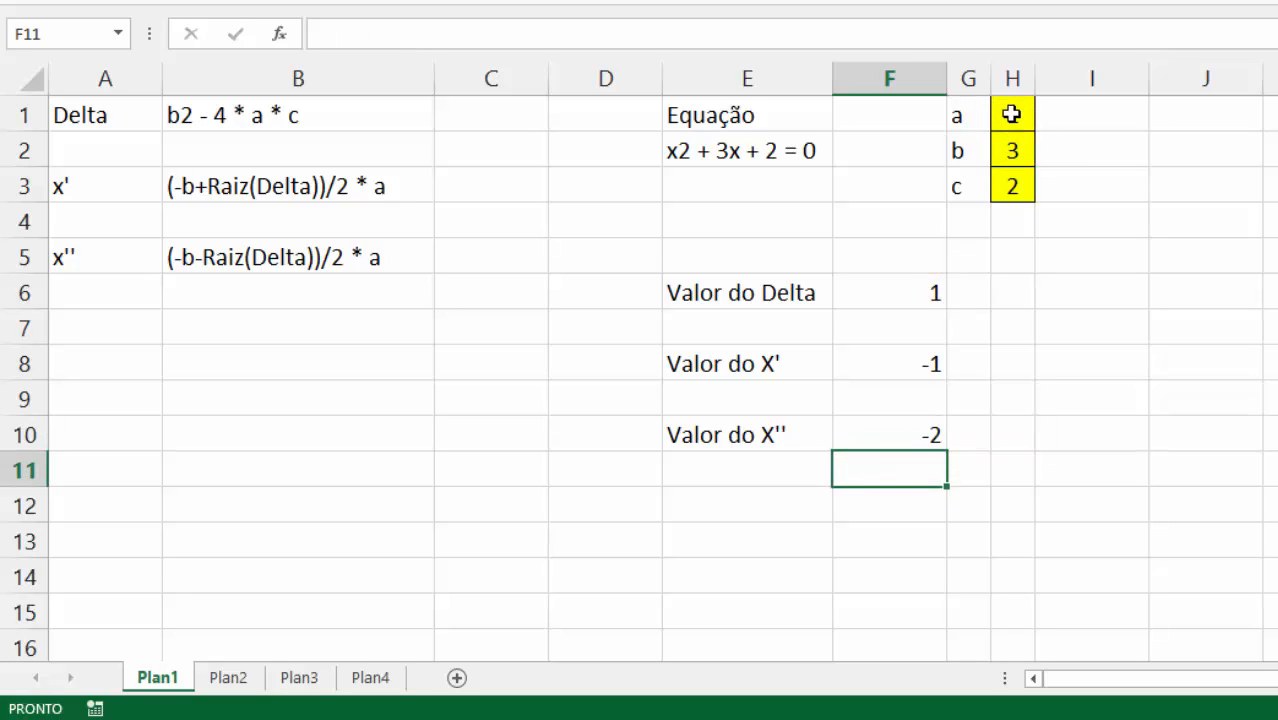
# Review the equation in cell E2 alongside the calculated results for Delta, X' and X''
pyautogui.press('Up')
pyautogui.press('Up')
pyautogui.press('Up')
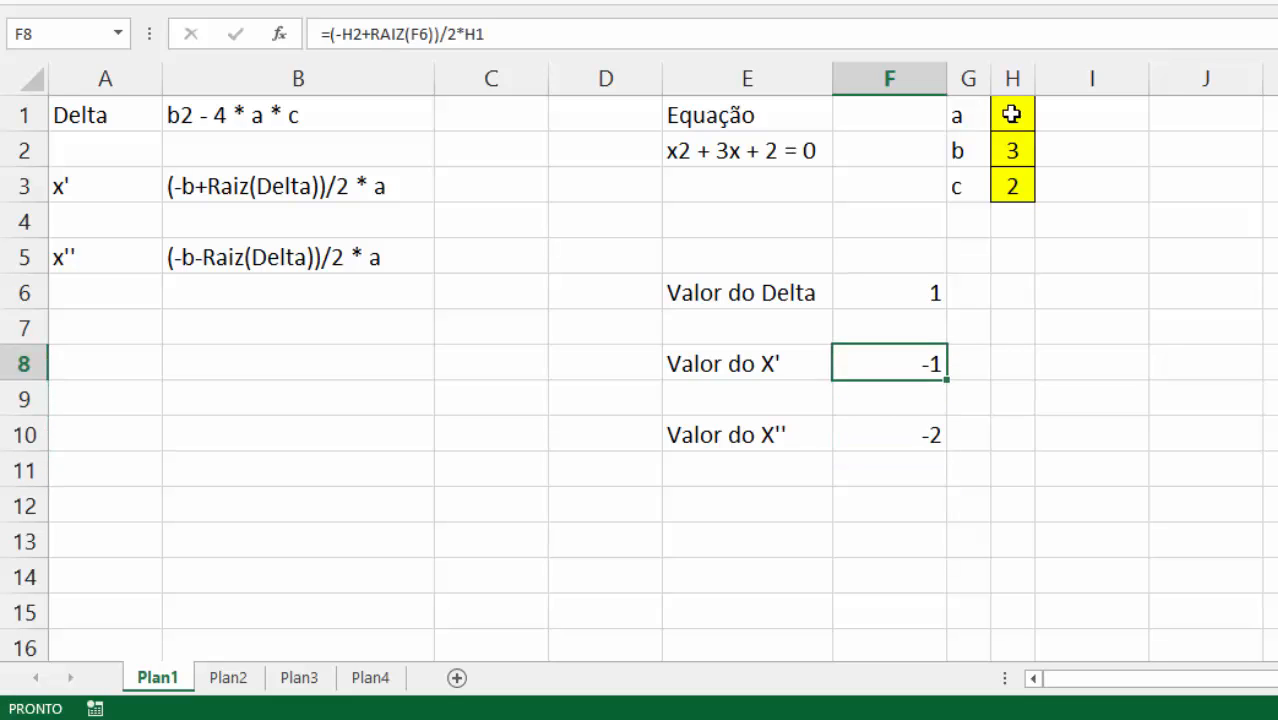
pyautogui.press('Left')
pyautogui.press('Up')
pyautogui.press('Up')
pyautogui.press('Up')
pyautogui.press('Up')
pyautogui.press('Up')
pyautogui.press('Up')
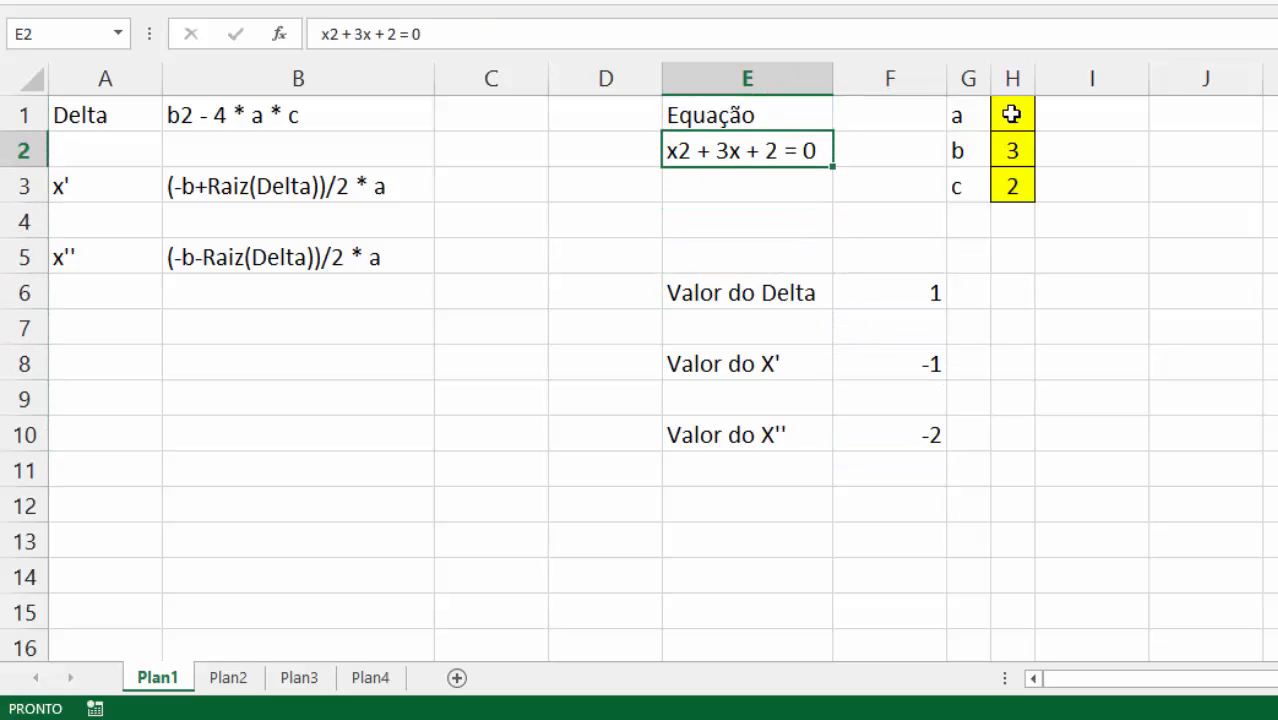
pyautogui.press('Down')
pyautogui.press('Down')
pyautogui.press('Down')
pyautogui.press('Down')
pyautogui.press('Down')
pyautogui.press('Down')
pyautogui.press('Right')
pyautogui.press('Up')
pyautogui.press('Up')
pyautogui.press('Up')
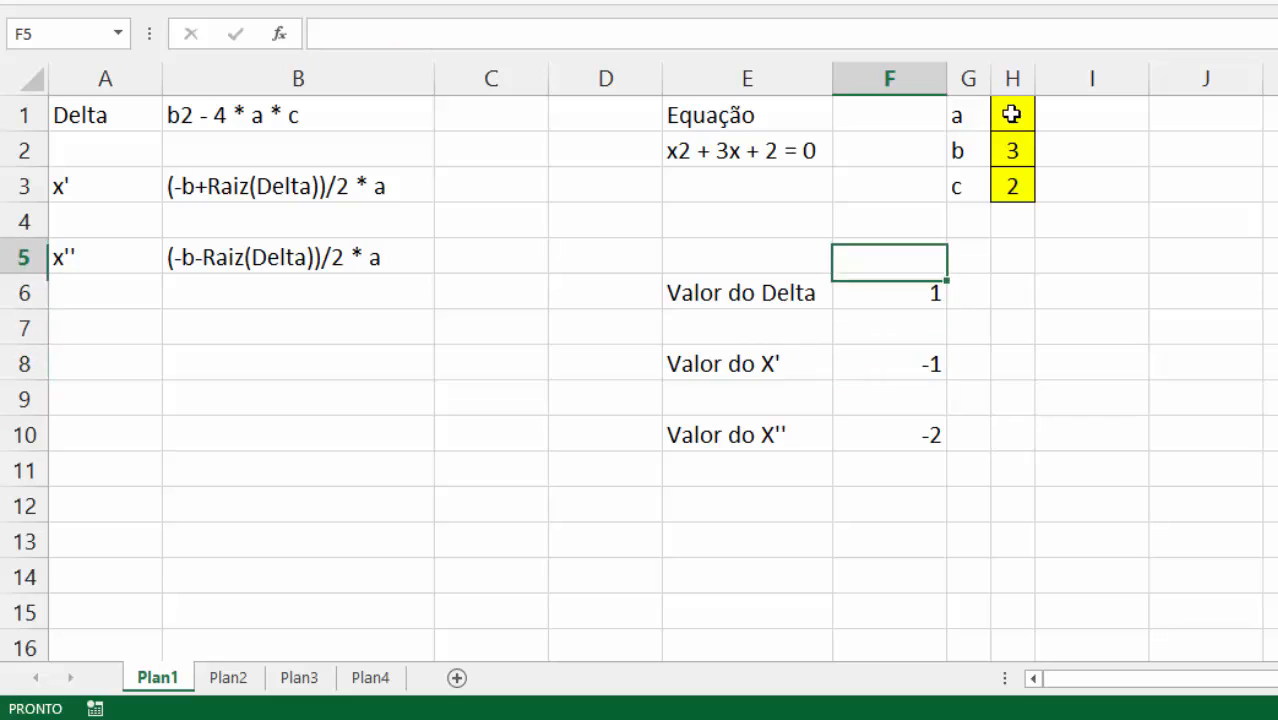
pyautogui.press('Up')
pyautogui.press('Up')
pyautogui.press('Left')
pyautogui.press('Up')
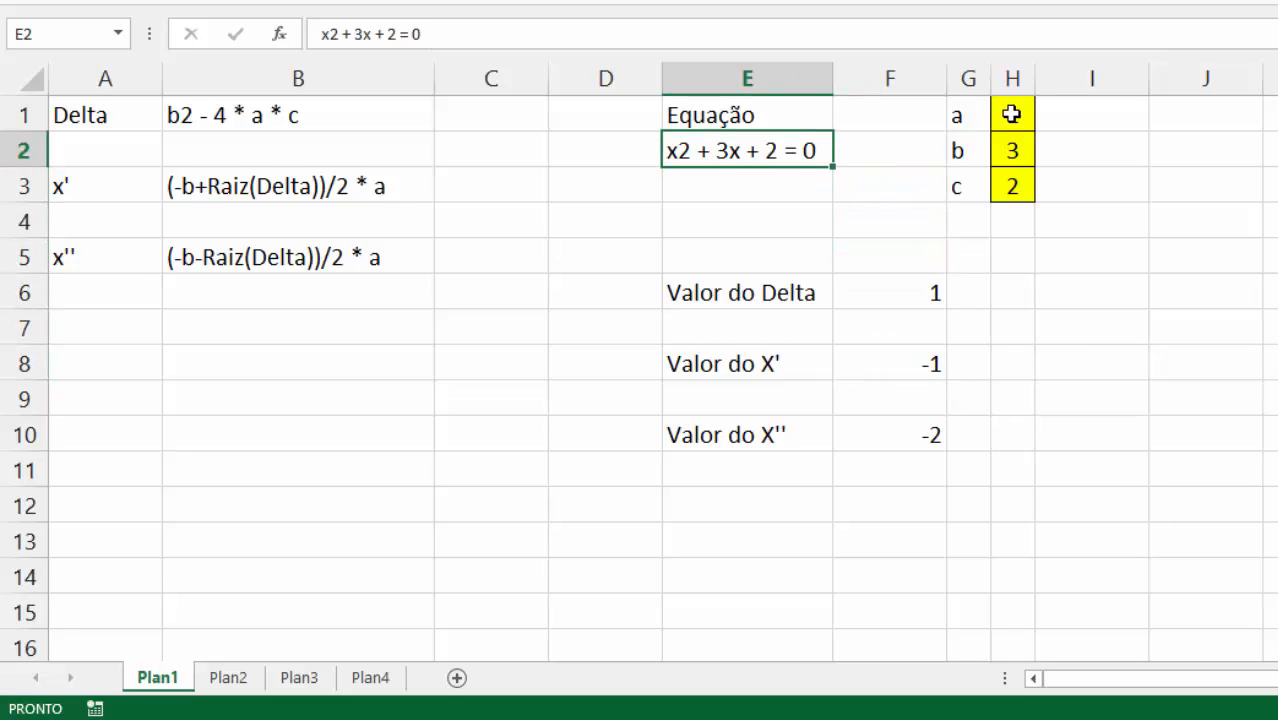
pyautogui.press('Left')
pyautogui.press('Right')
pyautogui.press('Right')
pyautogui.press('Right')
pyautogui.press('Down')
pyautogui.press('Left')
pyautogui.press('Left')
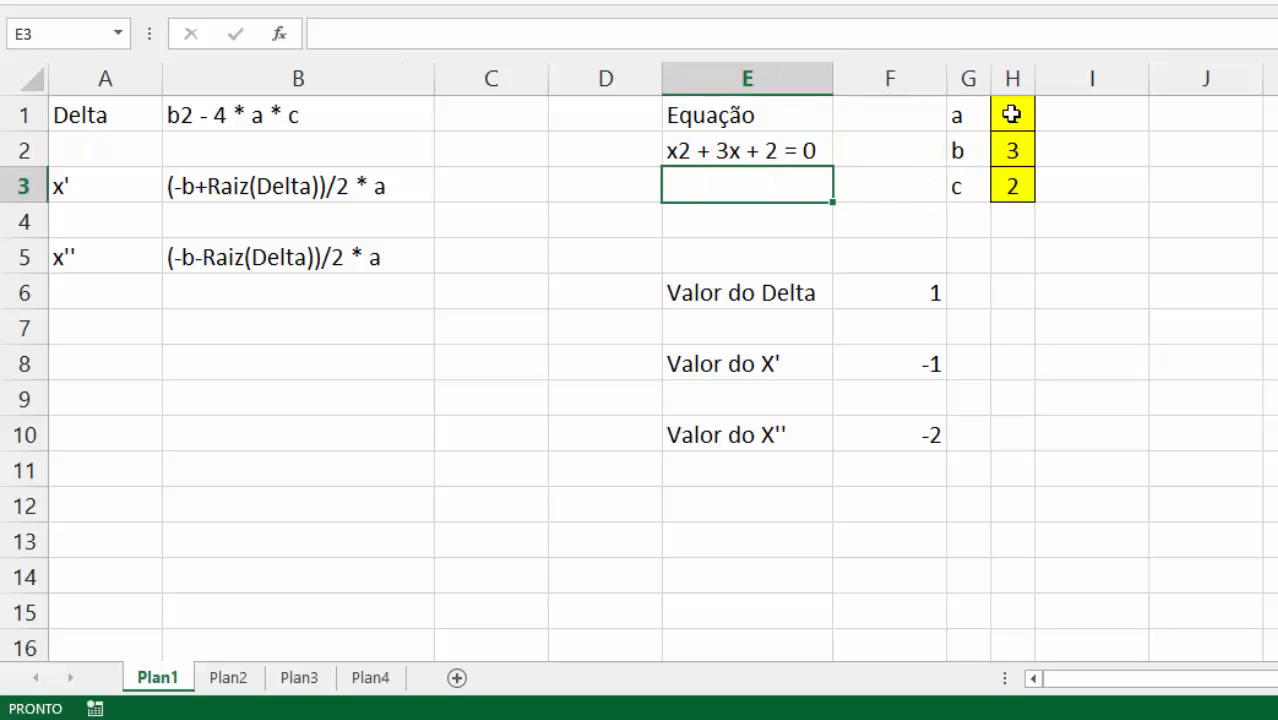
# Check the X' formula in cell F8 against the coefficient cells
pyautogui.press('Down')
pyautogui.press('Down')
pyautogui.press('Down')
pyautogui.press('Down')
pyautogui.press('Down')
pyautogui.press('Right')
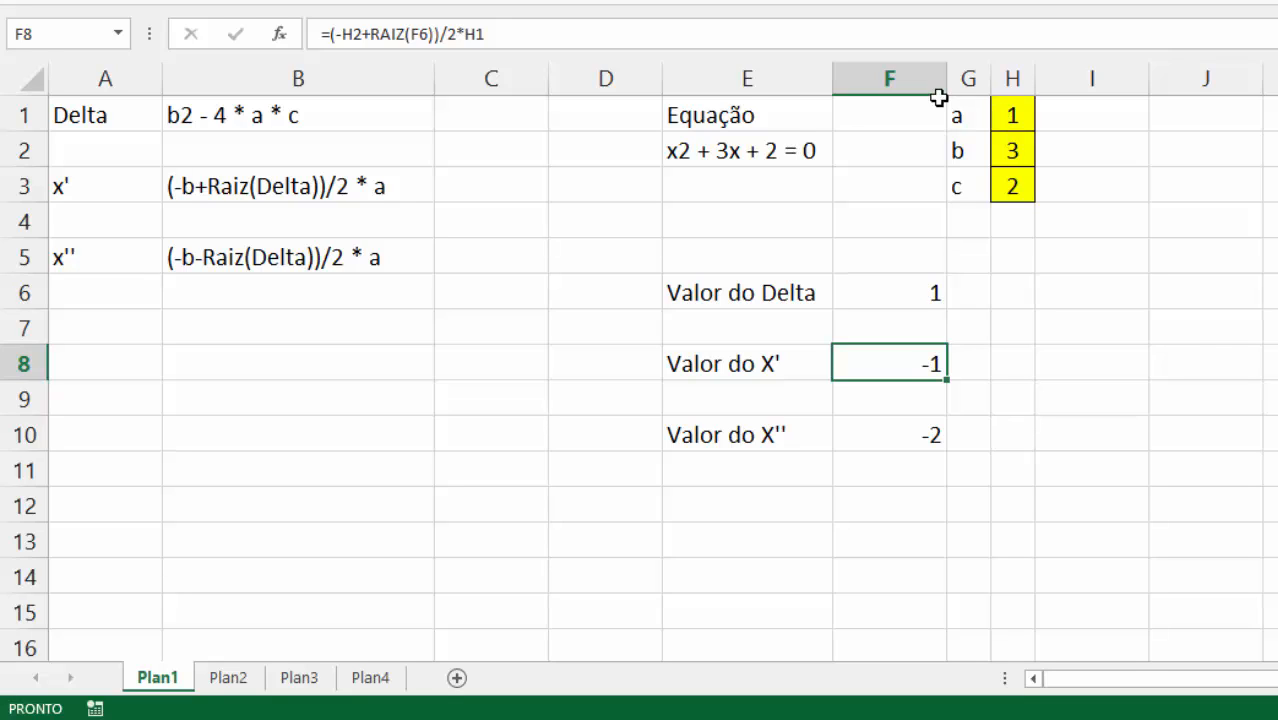
# Change the equation text in cell E2 to x2 + 5x + 1 = 0
pyautogui.doubleClick(715, 149)
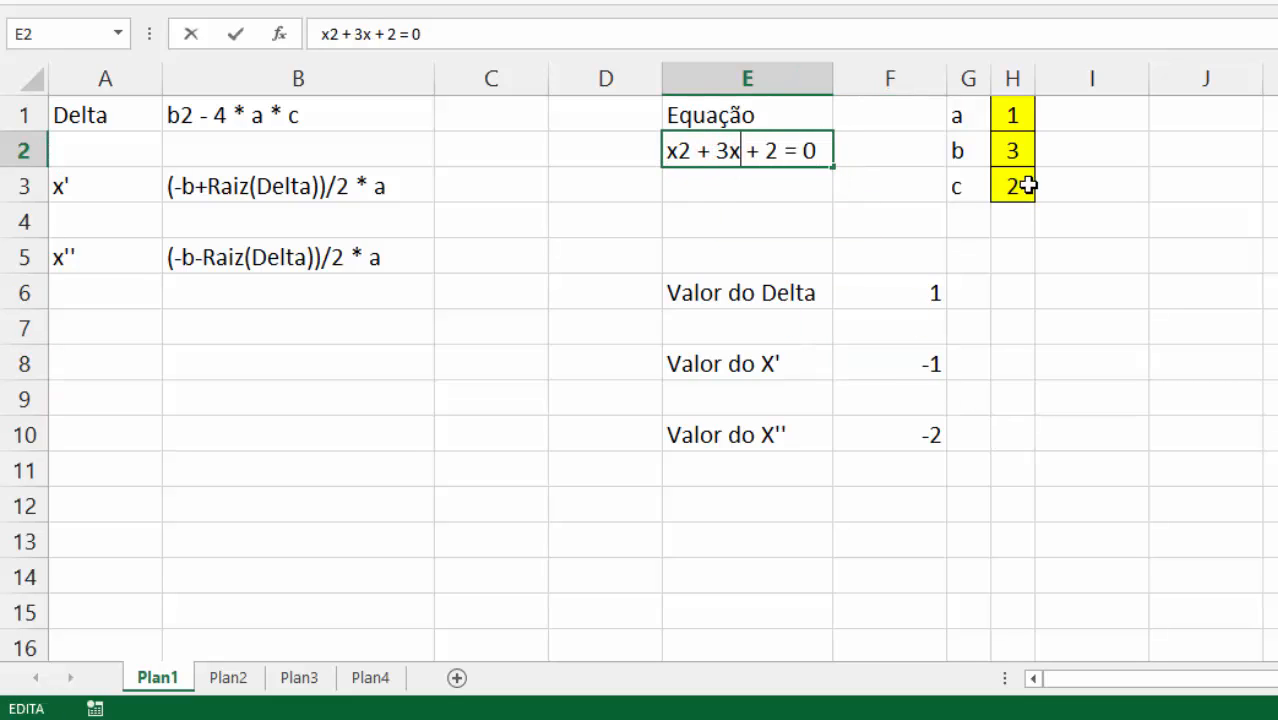
pyautogui.press('Delete')
pyautogui.write('5')
pyautogui.press('Delete')
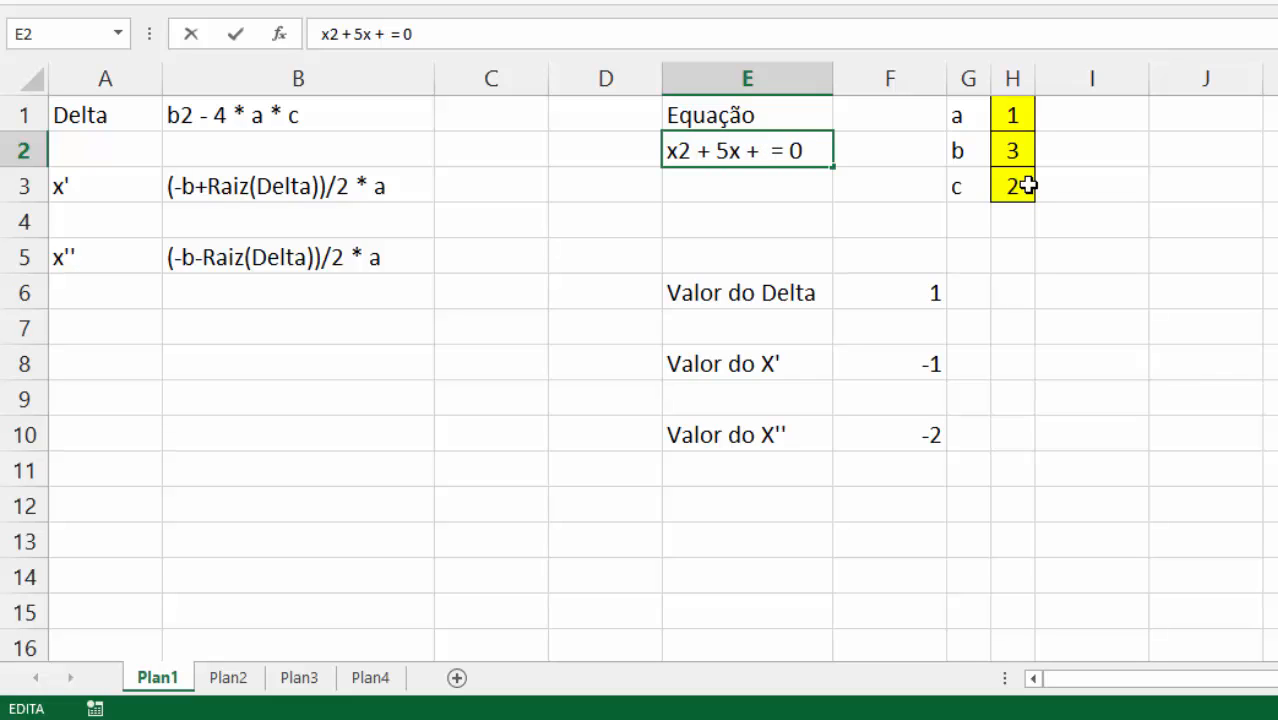
pyautogui.write('1')
pyautogui.press('Return')
# Set coefficient b in cell H2 to 5 and coefficient c in cell H3 to 1
pyautogui.press('Right')
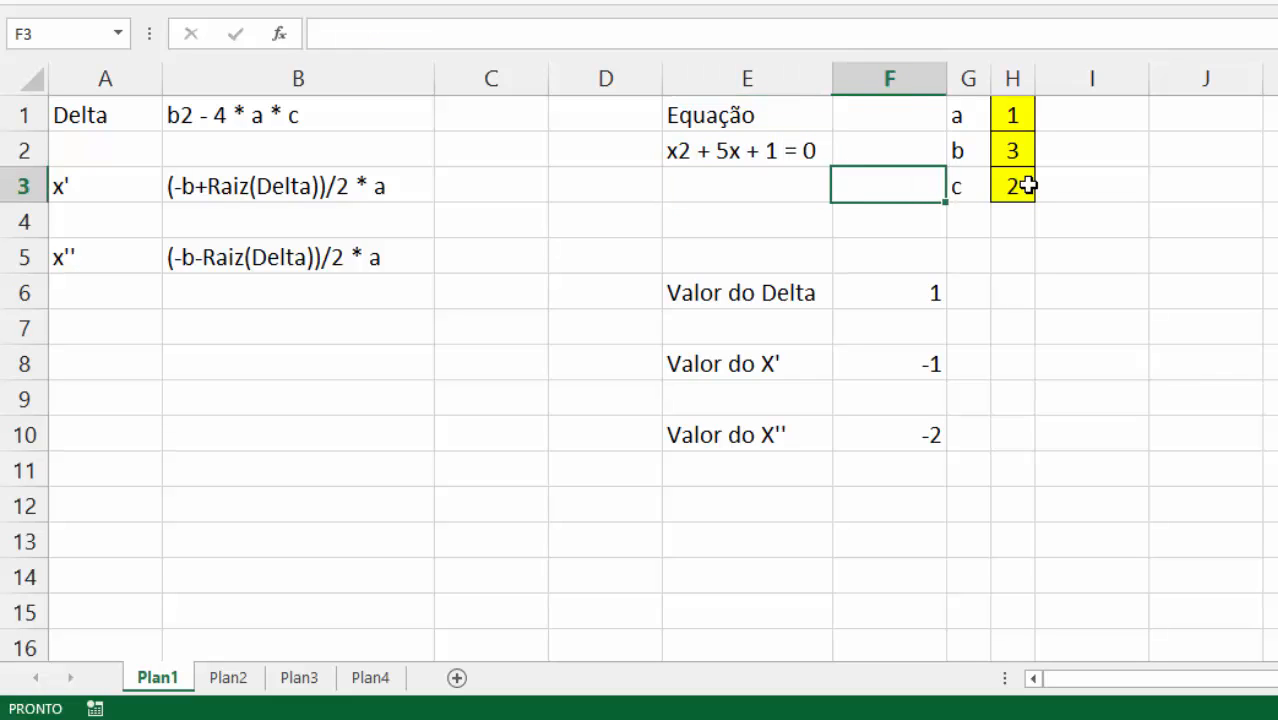
pyautogui.press('Right')
pyautogui.press('Up')
pyautogui.click(1018, 157)
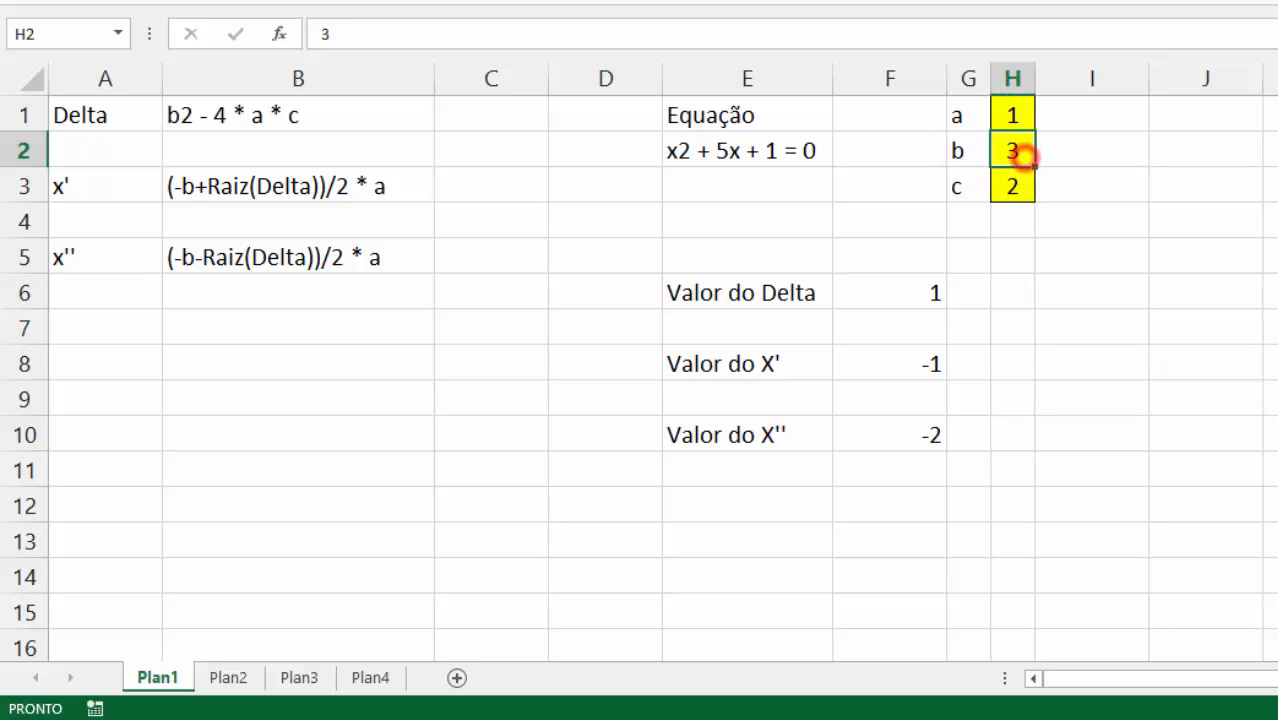
pyautogui.write('5')
pyautogui.press('Return')
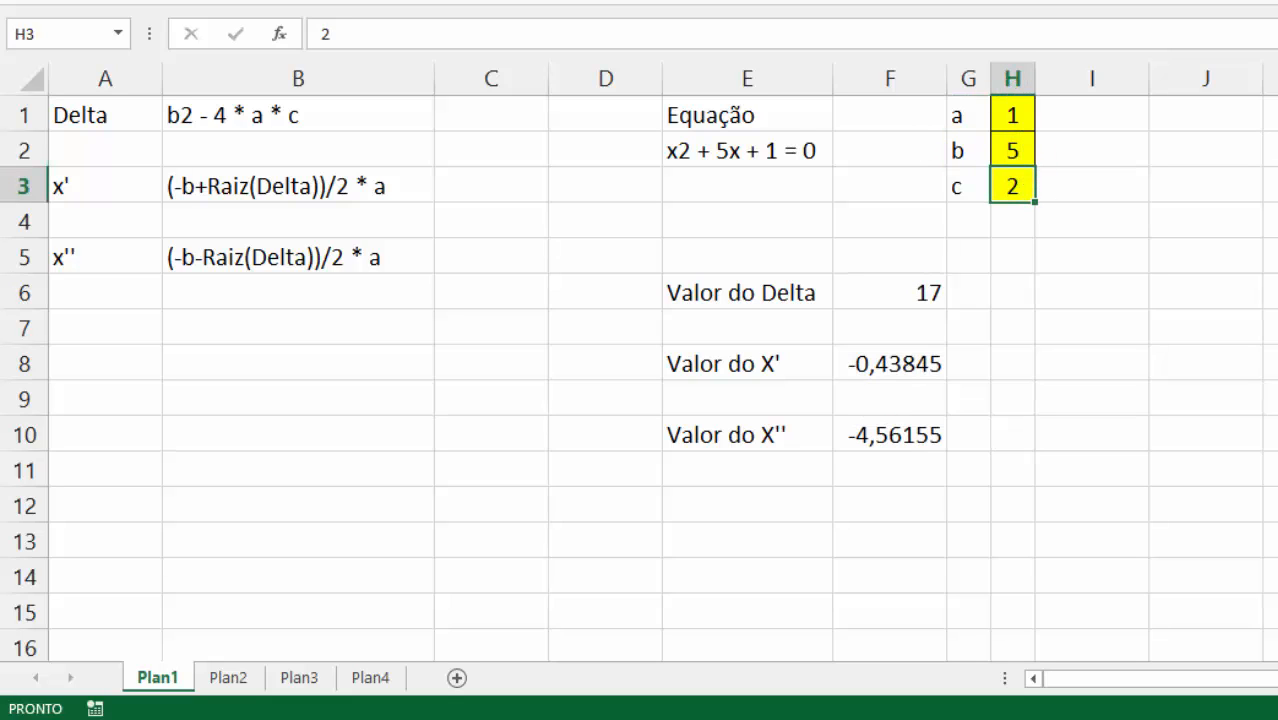
pyautogui.write('1')
pyautogui.press('Return')
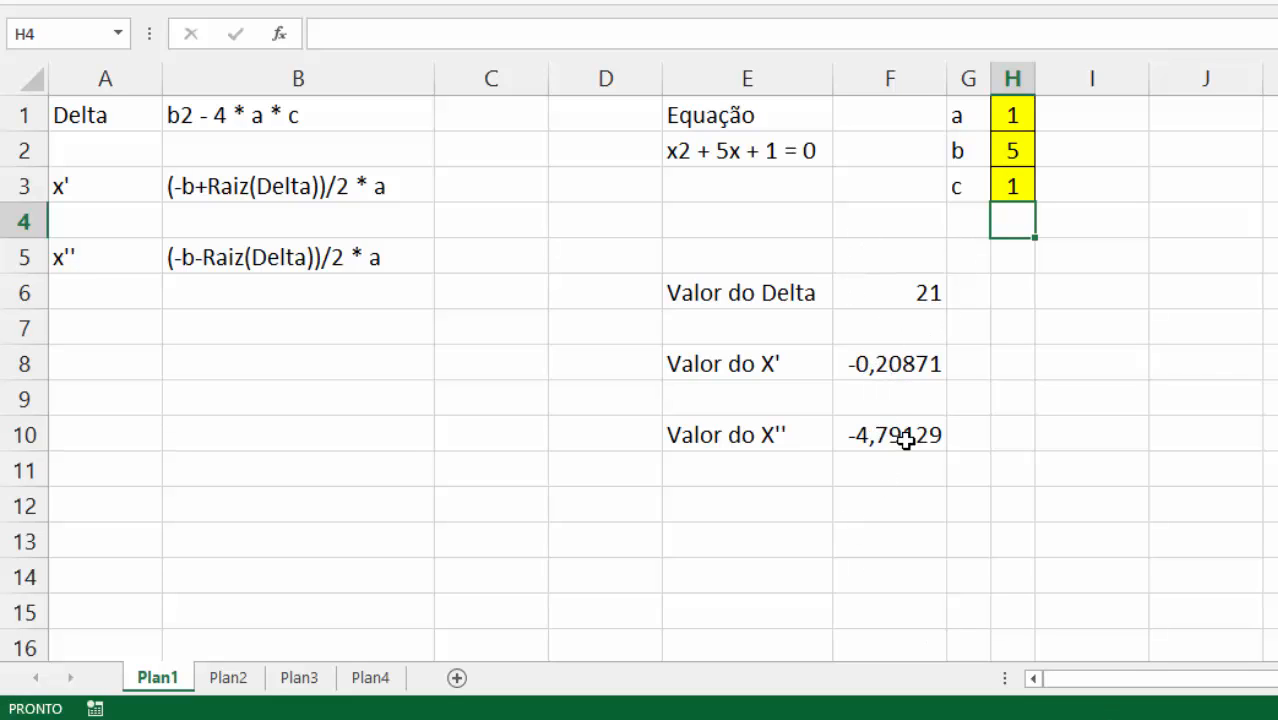
pyautogui.click(1056, 495)
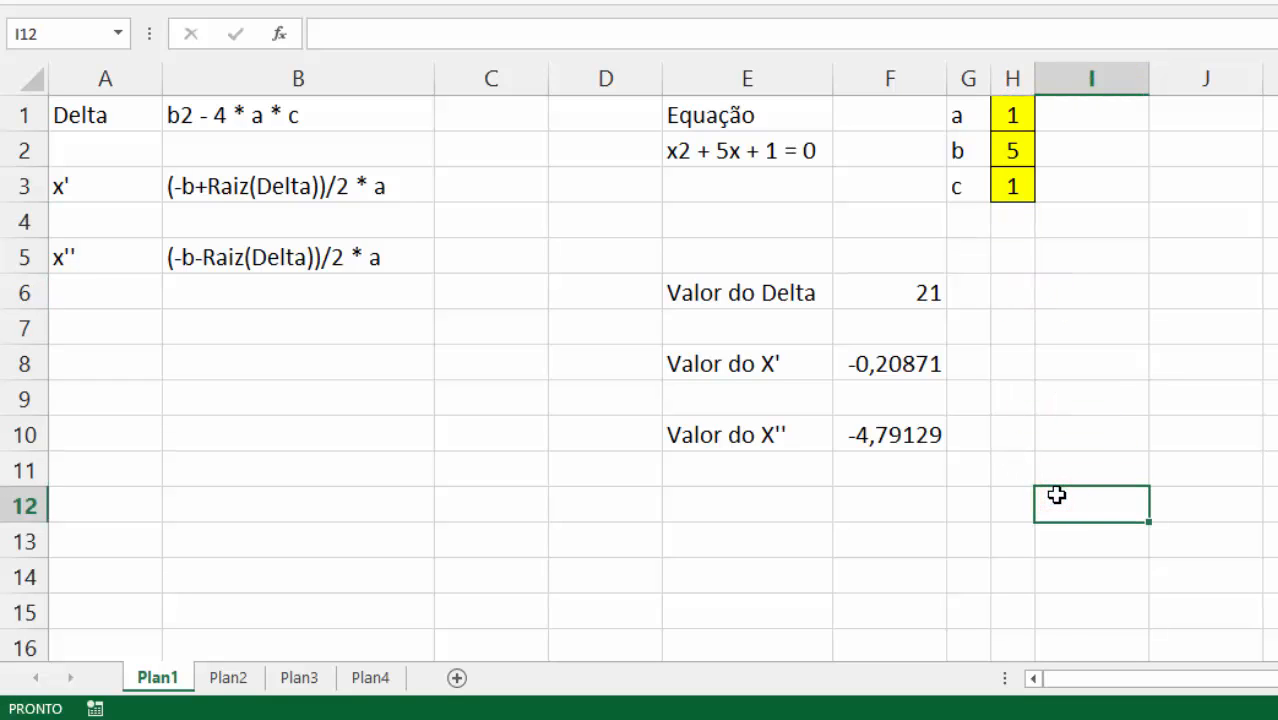